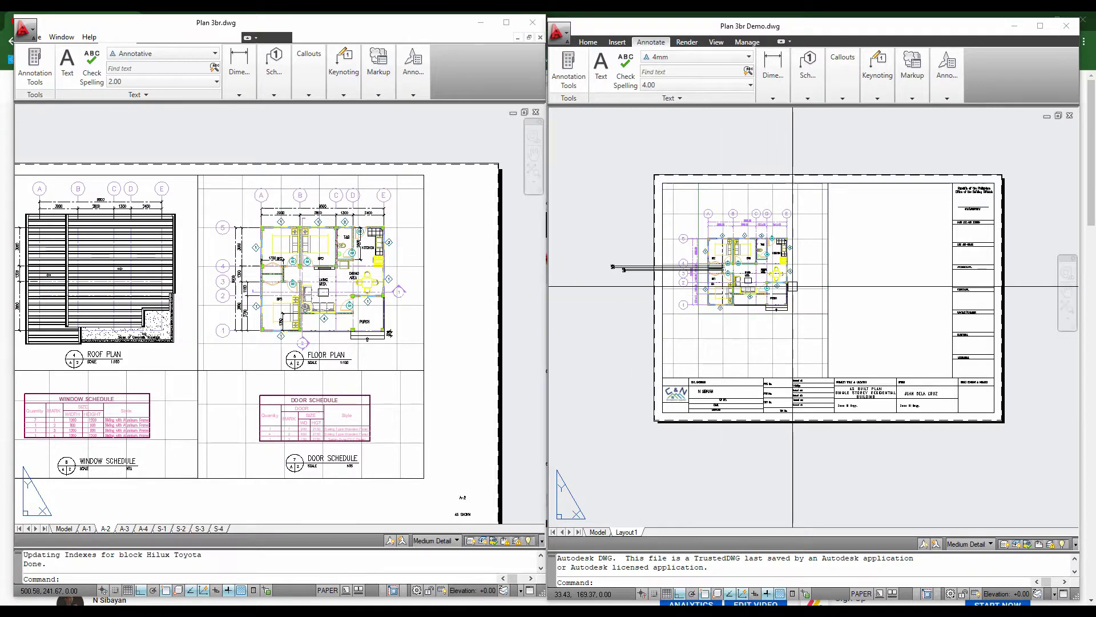
Leave the Layout1 sheet for the Model tab and frame the Plan 3br Demo floor plan
scroll(674, 292, up, 3)
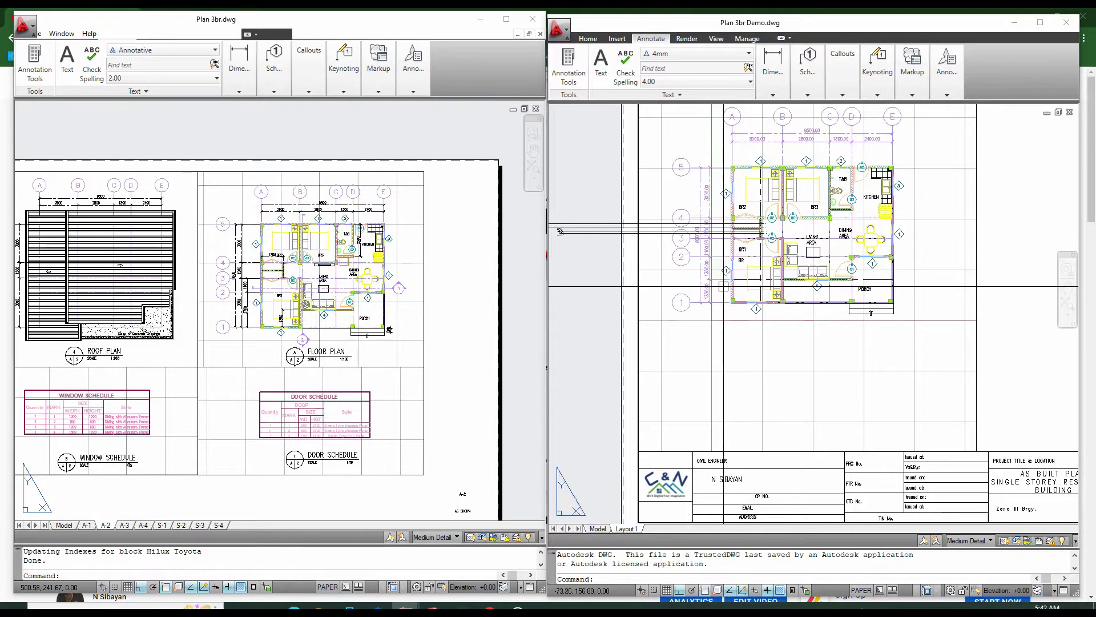
scroll(719, 291, down, 1)
scroll(784, 303, down, 1)
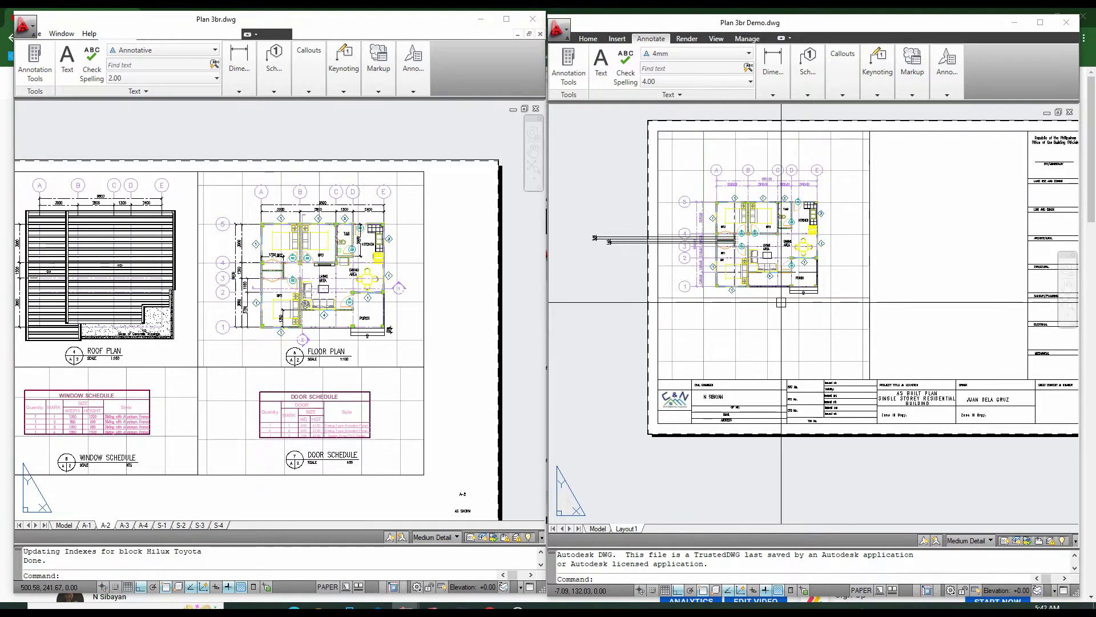
click(598, 528)
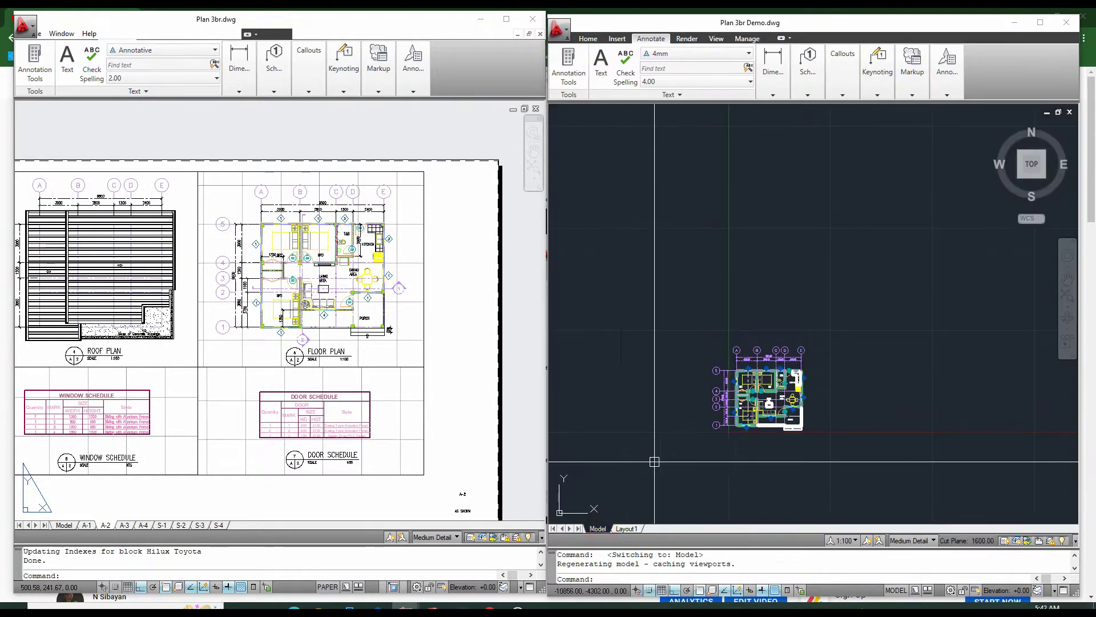
middle_drag(709, 429, 642, 342)
scroll(694, 376, up, 3)
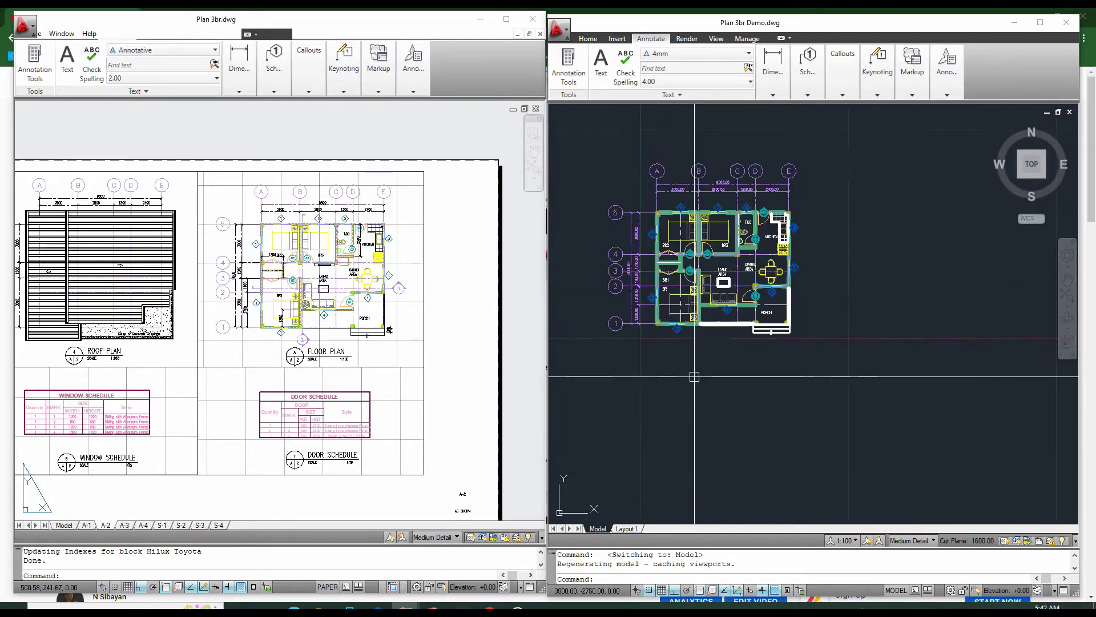
middle_drag(700, 379, 714, 384)
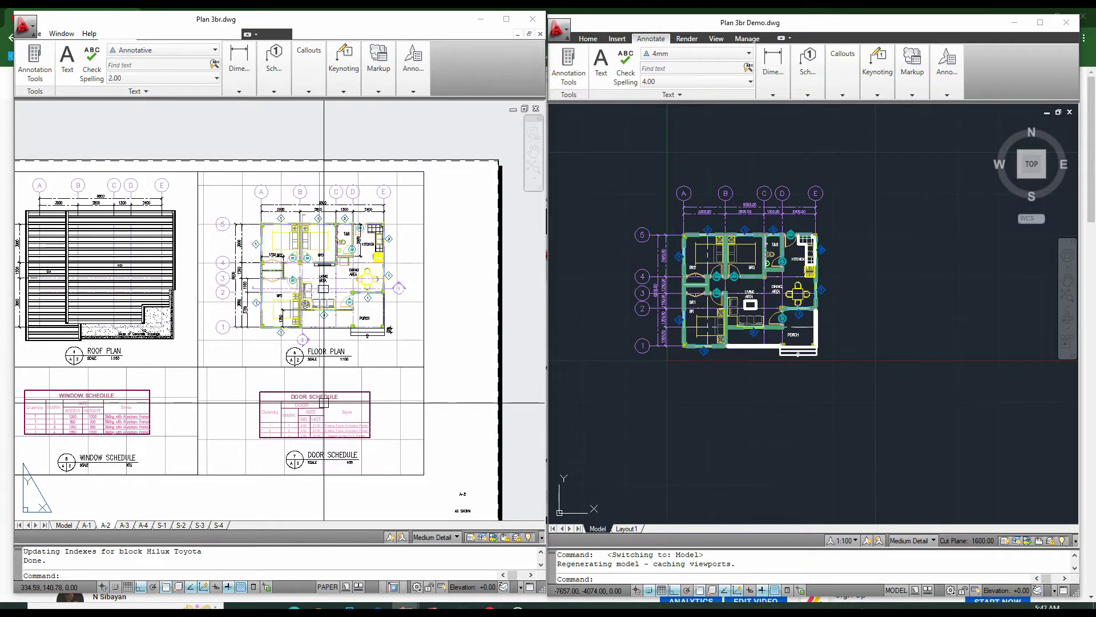
middle_drag(268, 394, 324, 347)
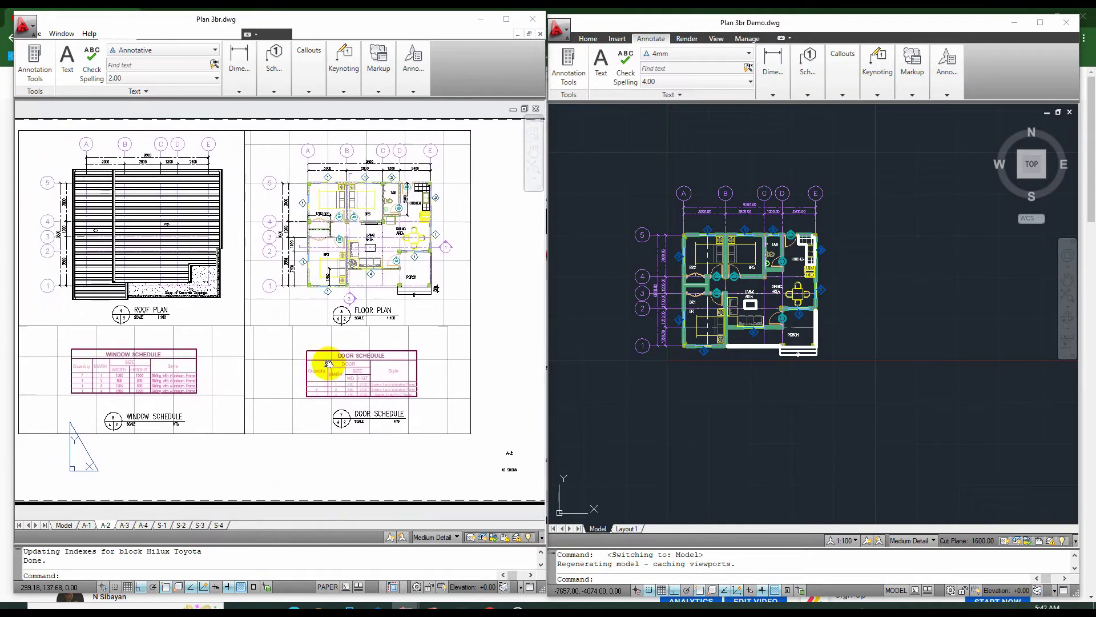
scroll(139, 311, up, 3)
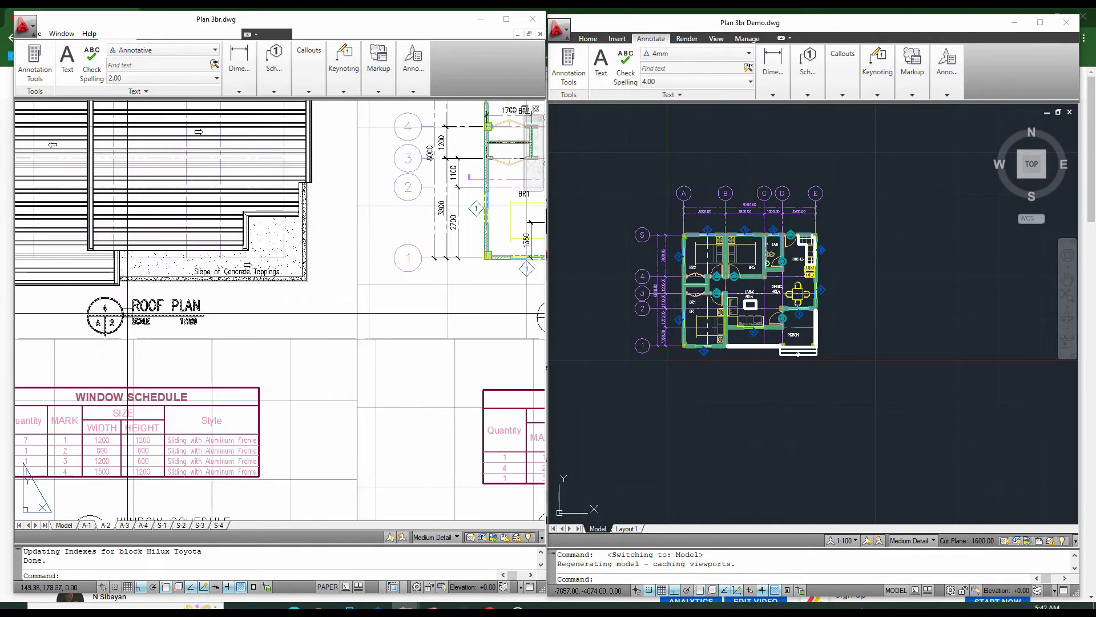
double_click(161, 298)
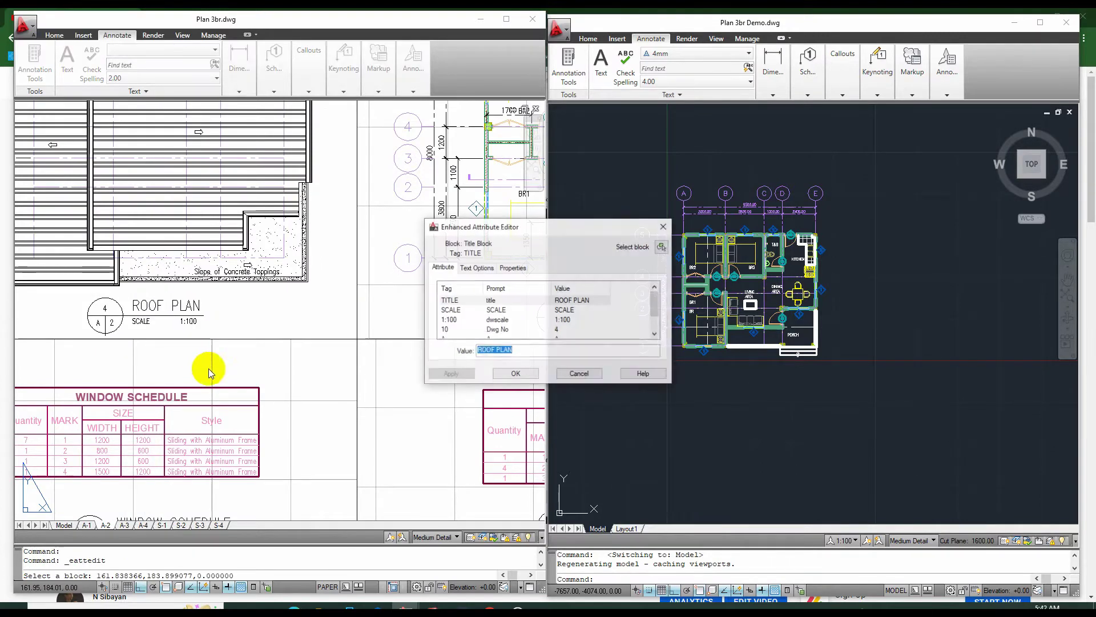
click(515, 375)
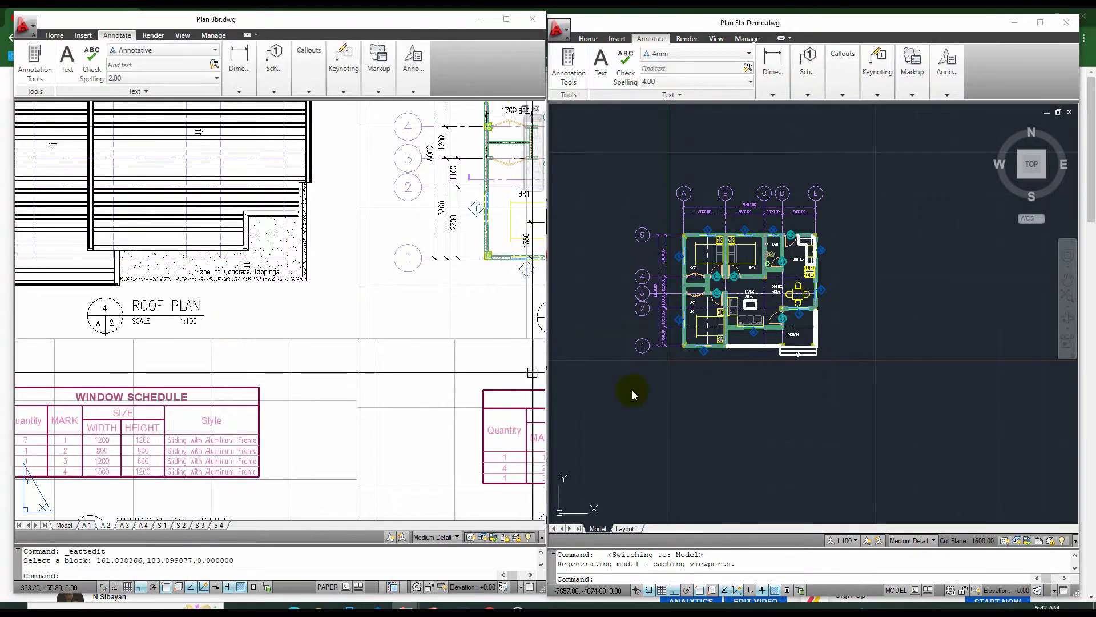
middle_drag(691, 398, 712, 411)
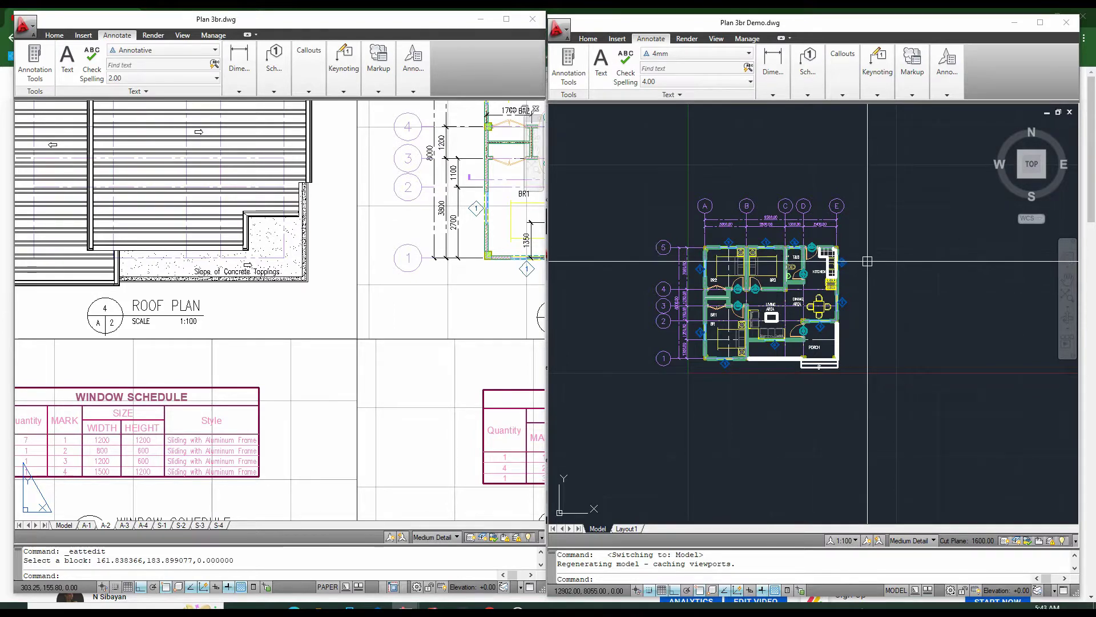
middle_drag(872, 256, 881, 239)
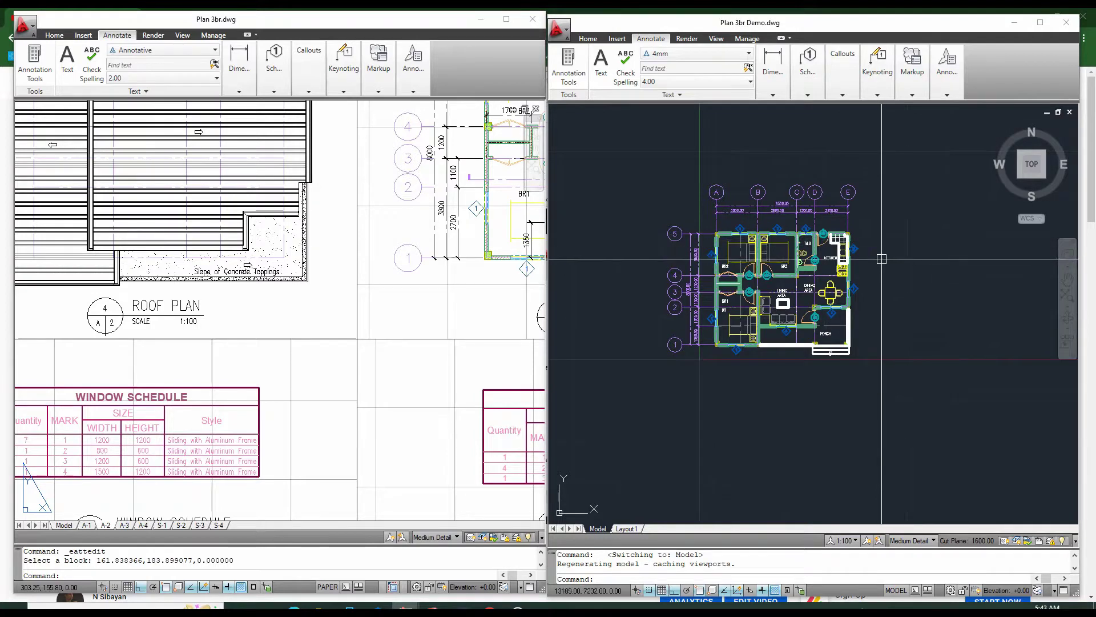
middle_drag(882, 259, 874, 269)
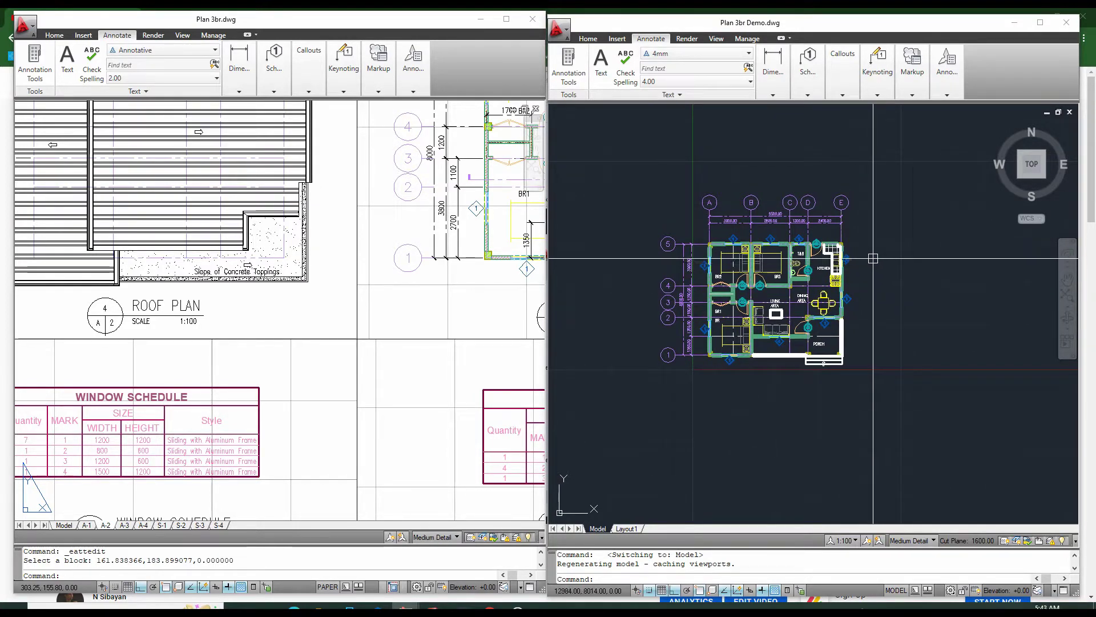
middle_drag(881, 277, 885, 280)
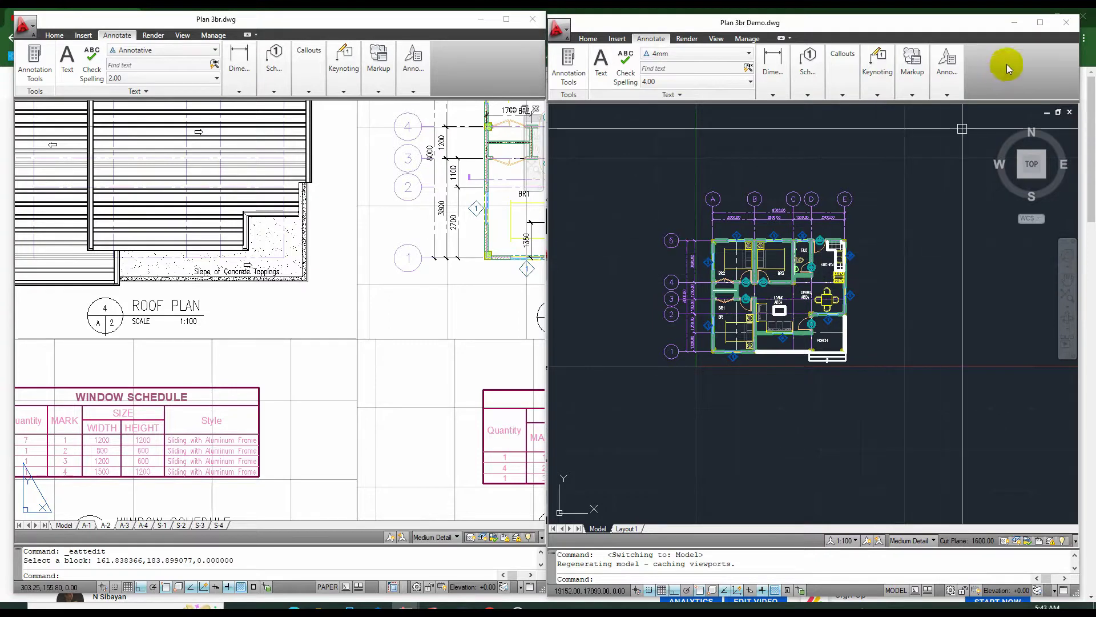
Maximize Plan 3br Demo.dwg, show the Home tab, and orbit the floor plan into a tilted 3D view
click(1040, 23)
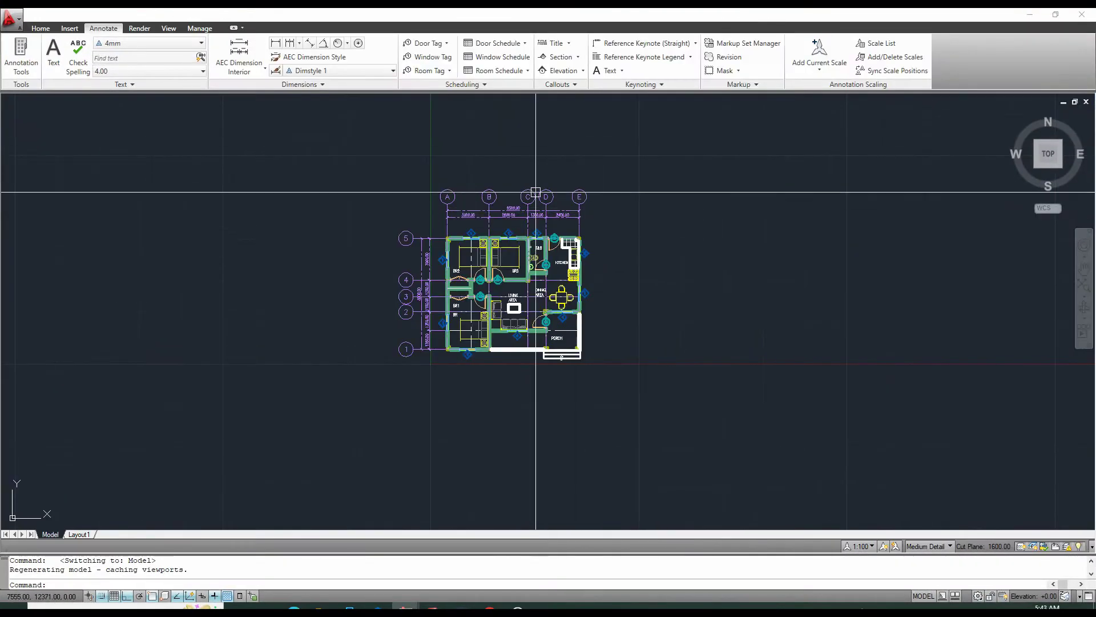
middle_drag(362, 204, 370, 217)
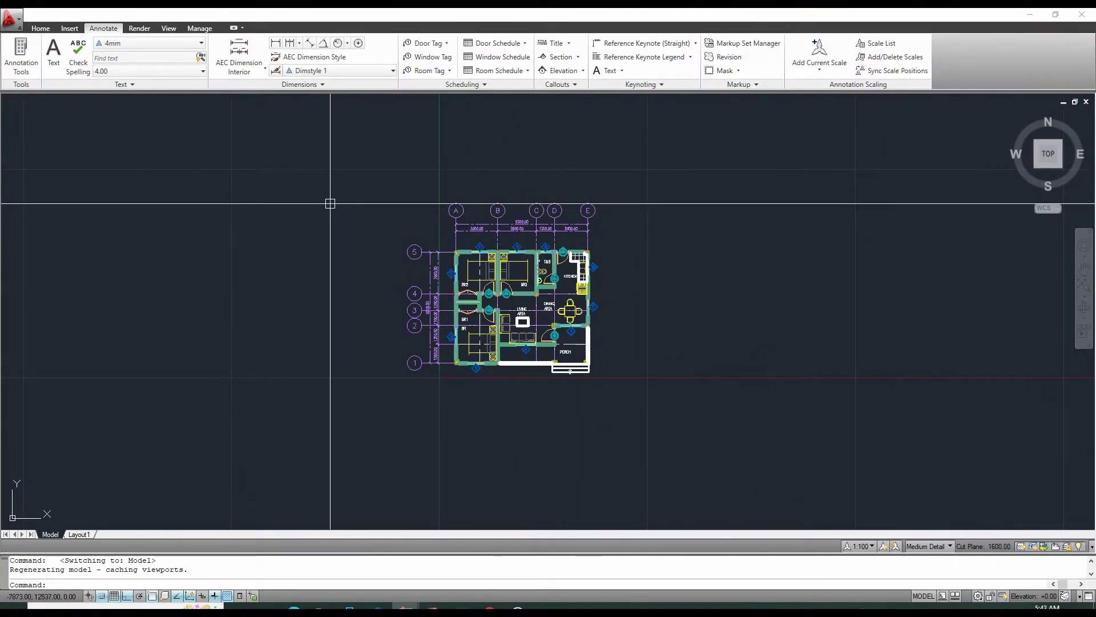
click(41, 28)
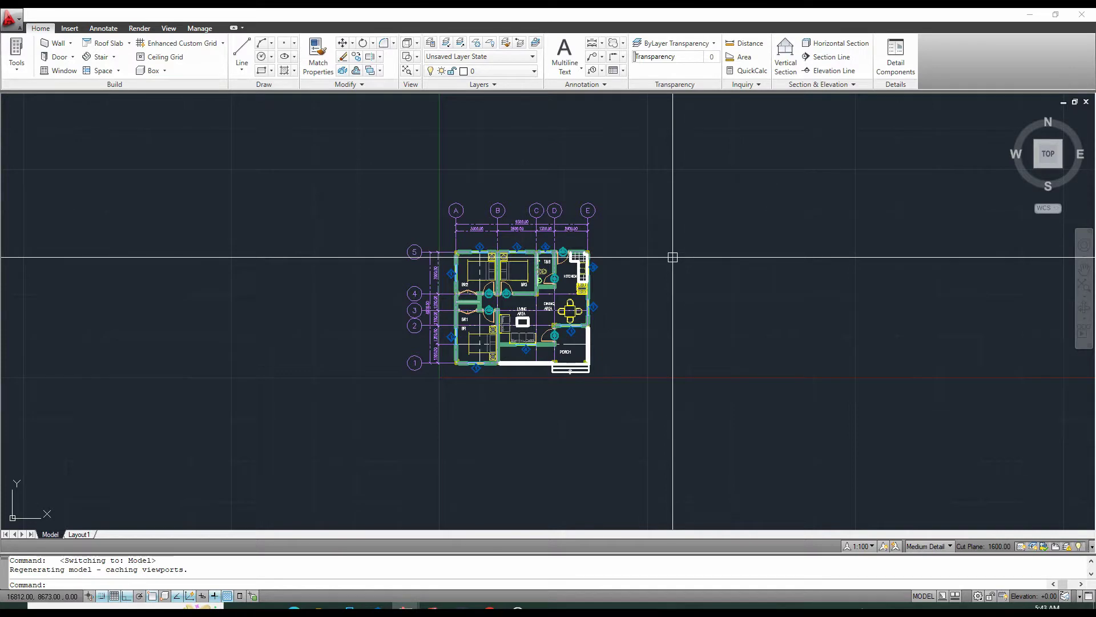
mouse_move(658, 284)
shift+middle_down()
mouse_move(644, 230)
mouse_move(648, 245)
mouse_move(648, 176)
mouse_move(639, 180)
shift+middle_up()
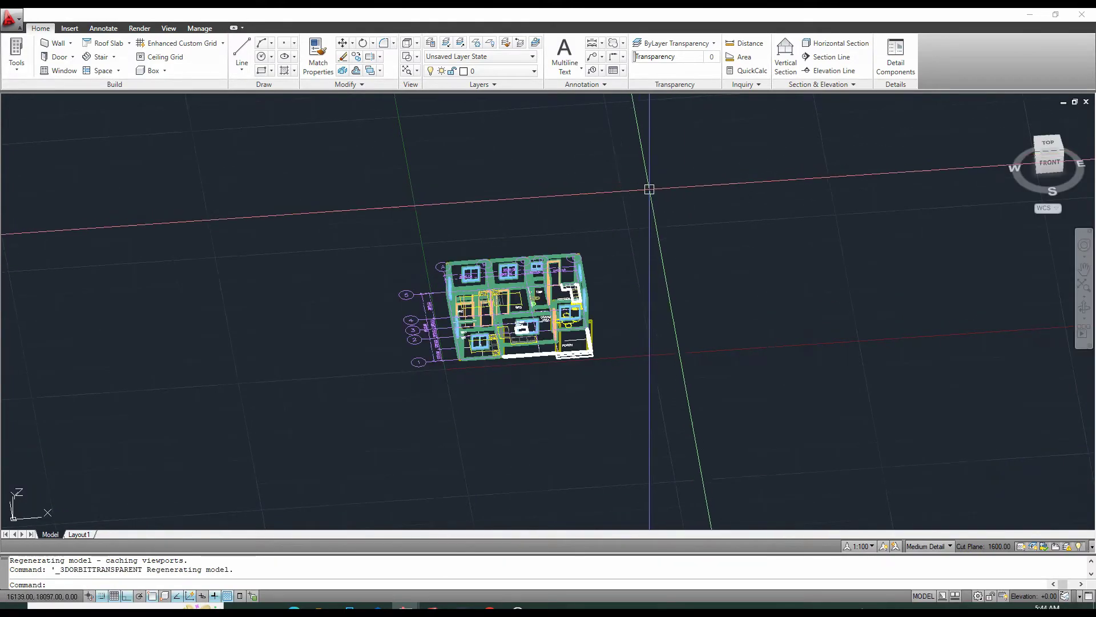
Zoom and orbit the house to see its walls, windows and doors from a lower left side
scroll(522, 314, up, 3)
scroll(522, 315, up, 2)
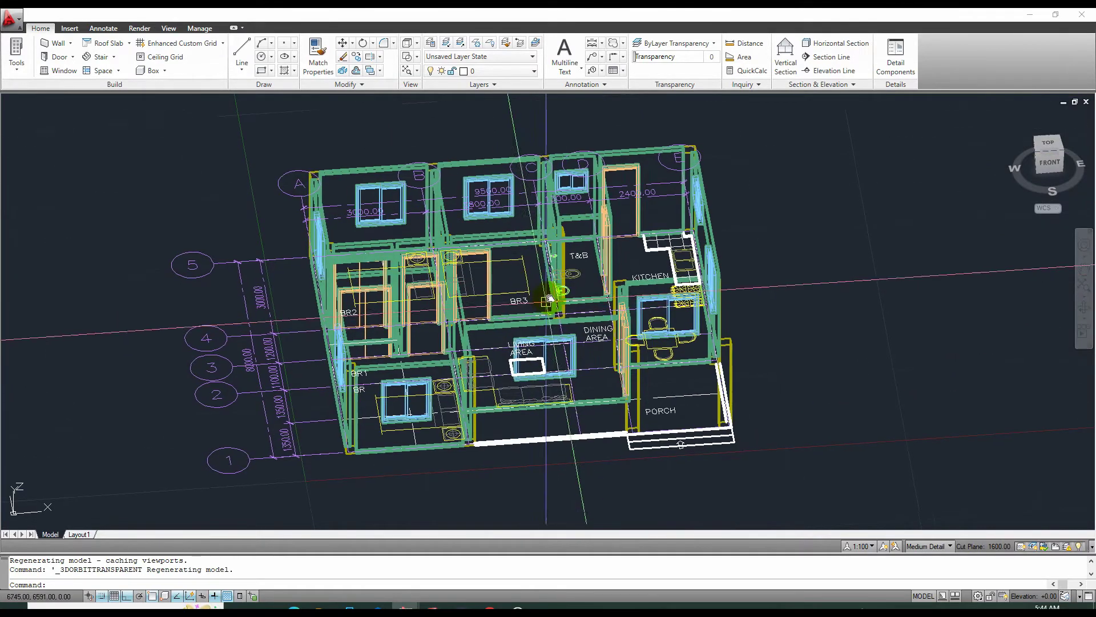
middle_drag(543, 308, 557, 297)
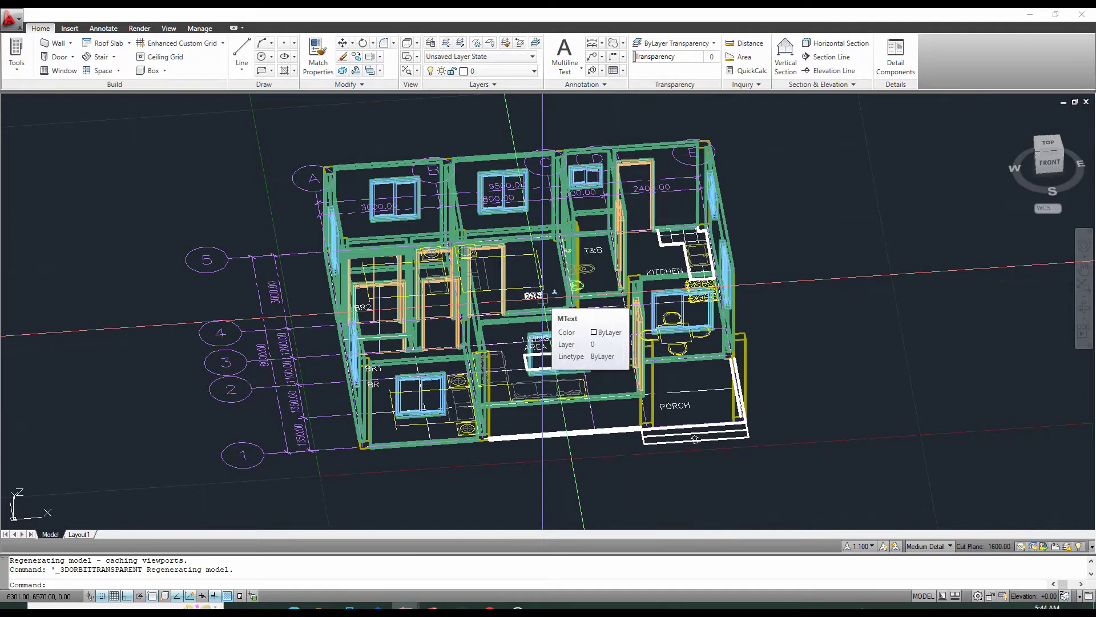
mouse_move(541, 297)
shift+middle_down()
mouse_move(555, 268)
mouse_move(552, 314)
shift+middle_up()
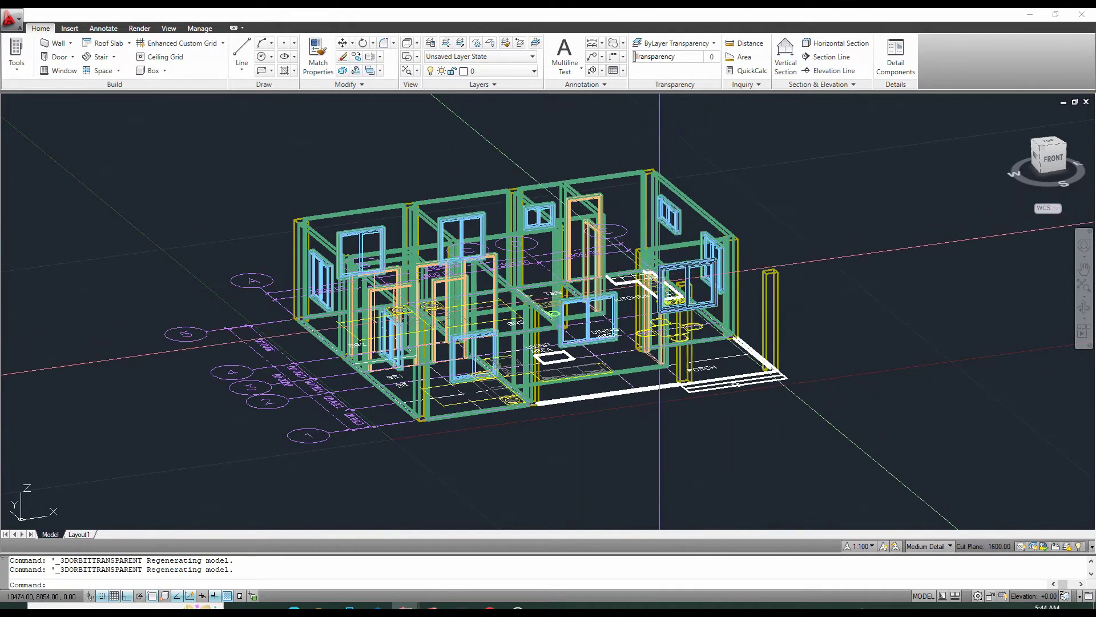
mouse_move(516, 289)
shift+middle_down()
mouse_move(609, 301)
mouse_move(732, 289)
mouse_move(660, 298)
mouse_move(606, 285)
mouse_move(502, 291)
mouse_move(480, 317)
mouse_move(395, 244)
shift+middle_up()
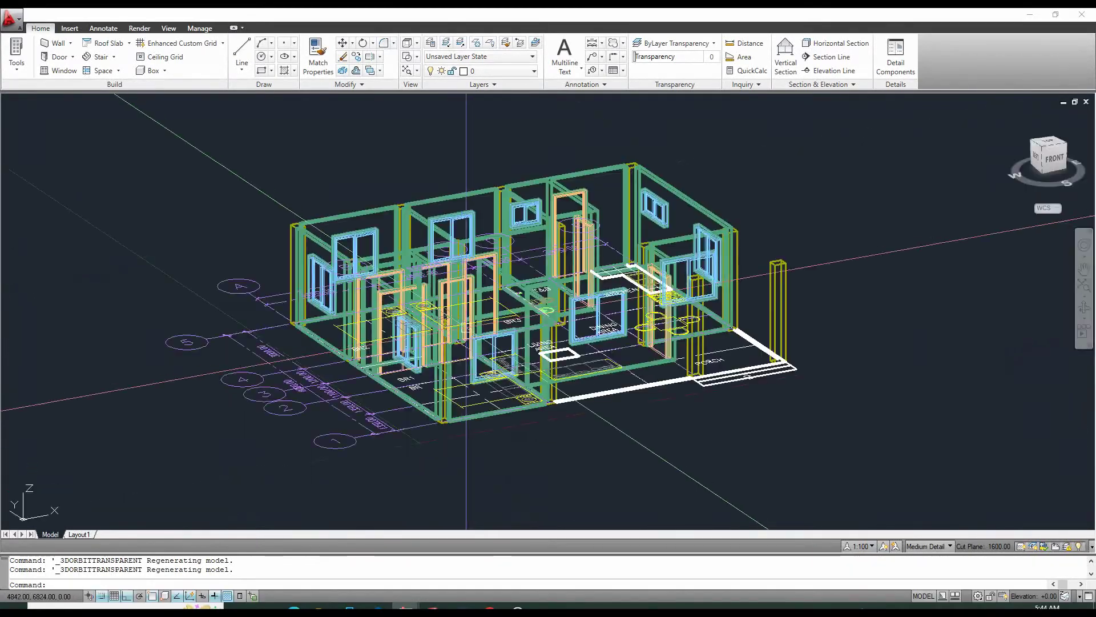
Give all 20 similar walls a base height of 2700 in the Properties palette
click(365, 213)
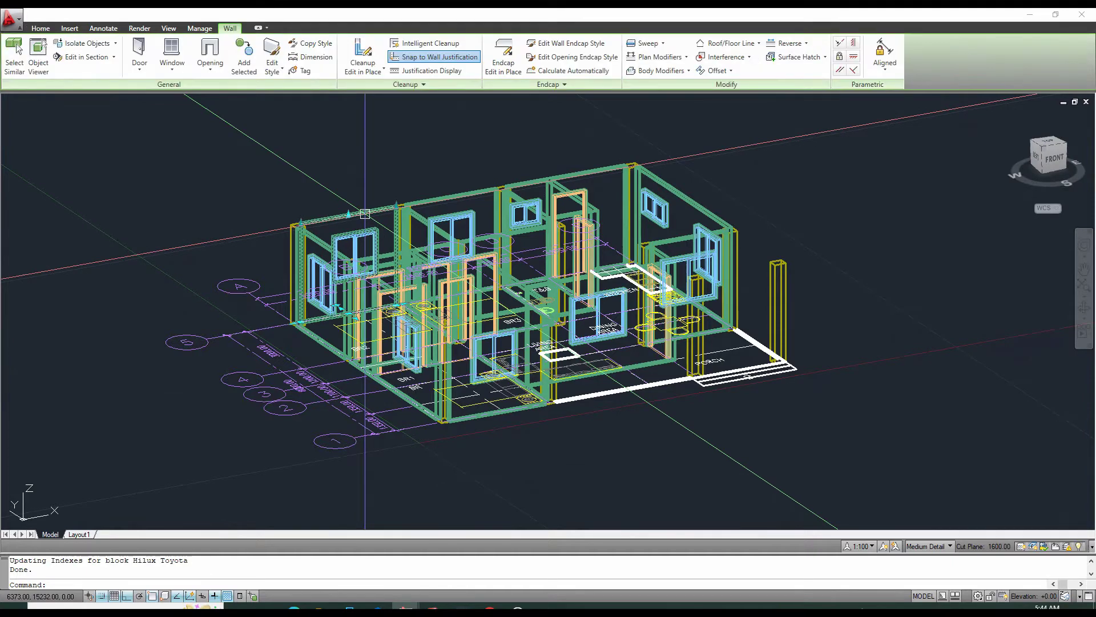
key(ctrl+1)
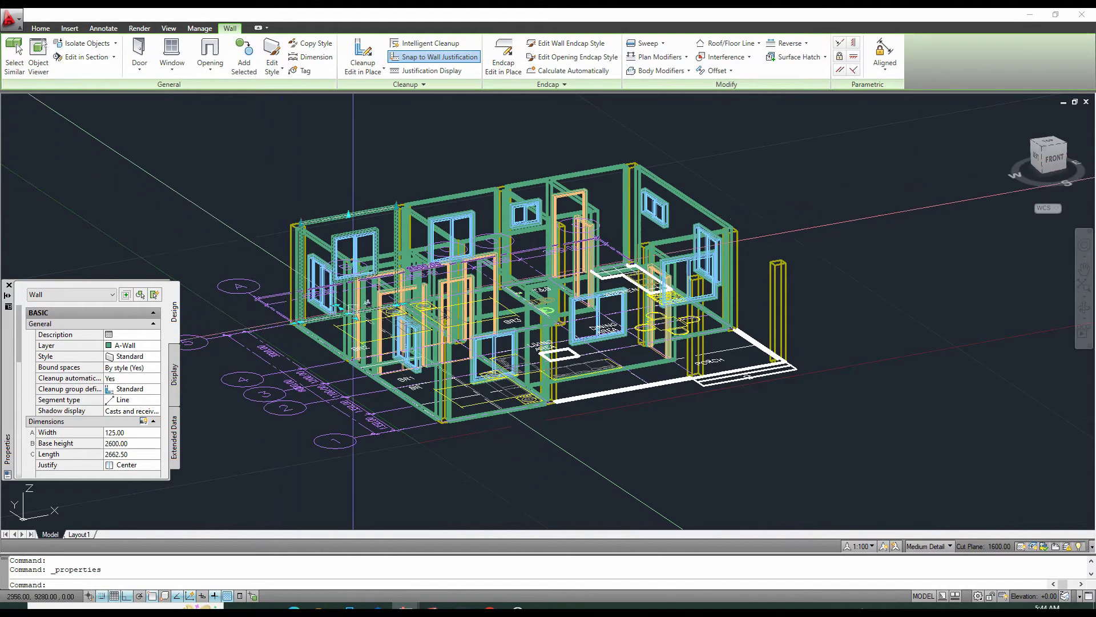
key(Escape)
key(Escape)
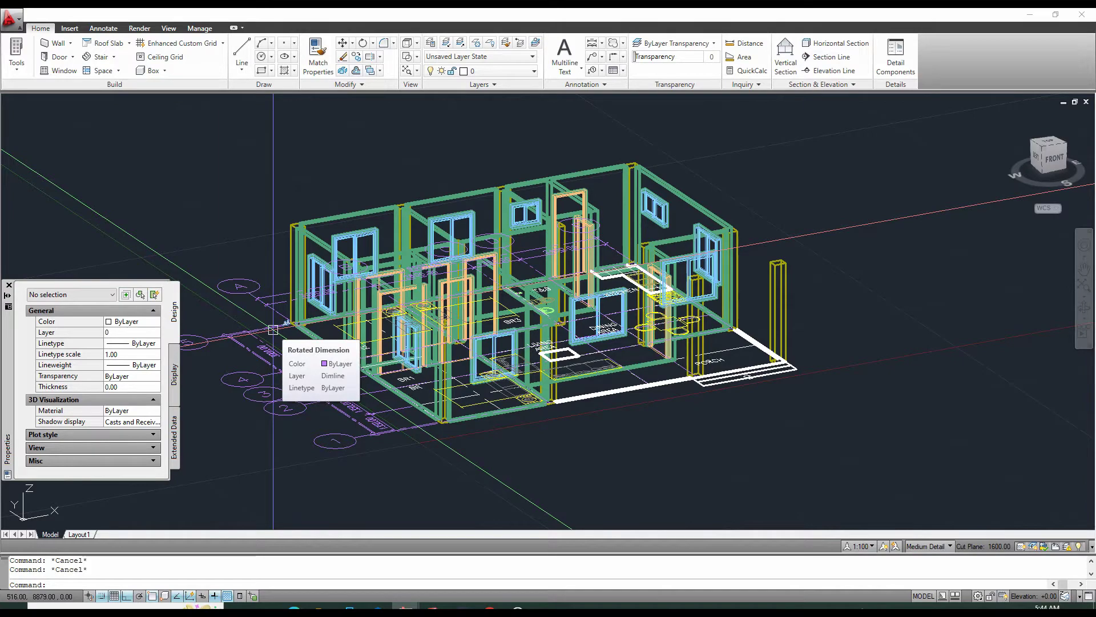
scroll(334, 223, up, 4)
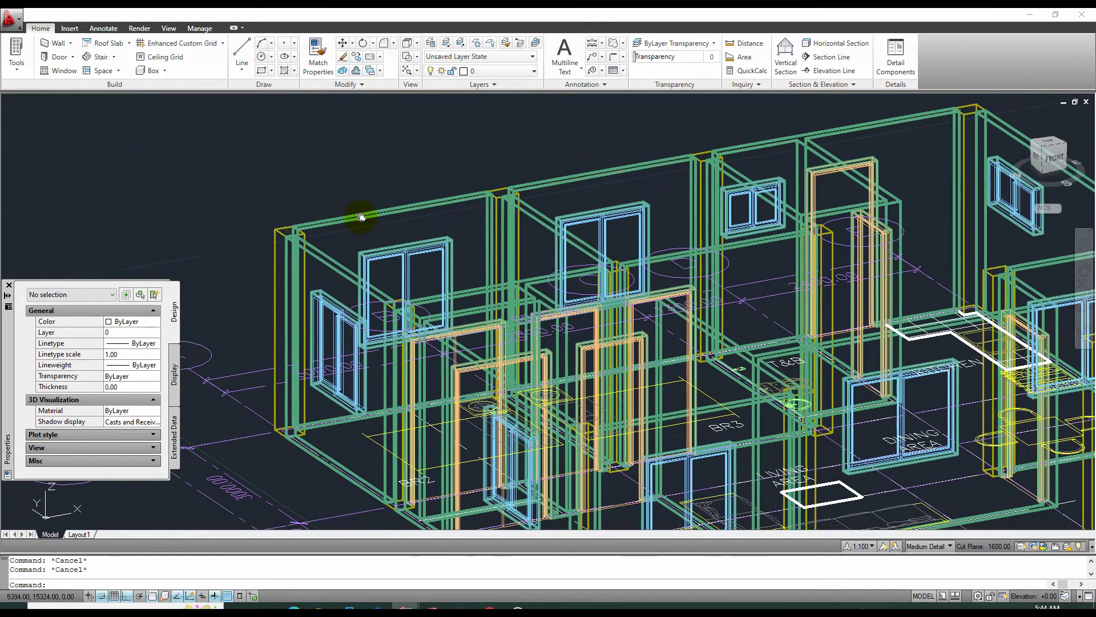
middle_drag(354, 210, 393, 199)
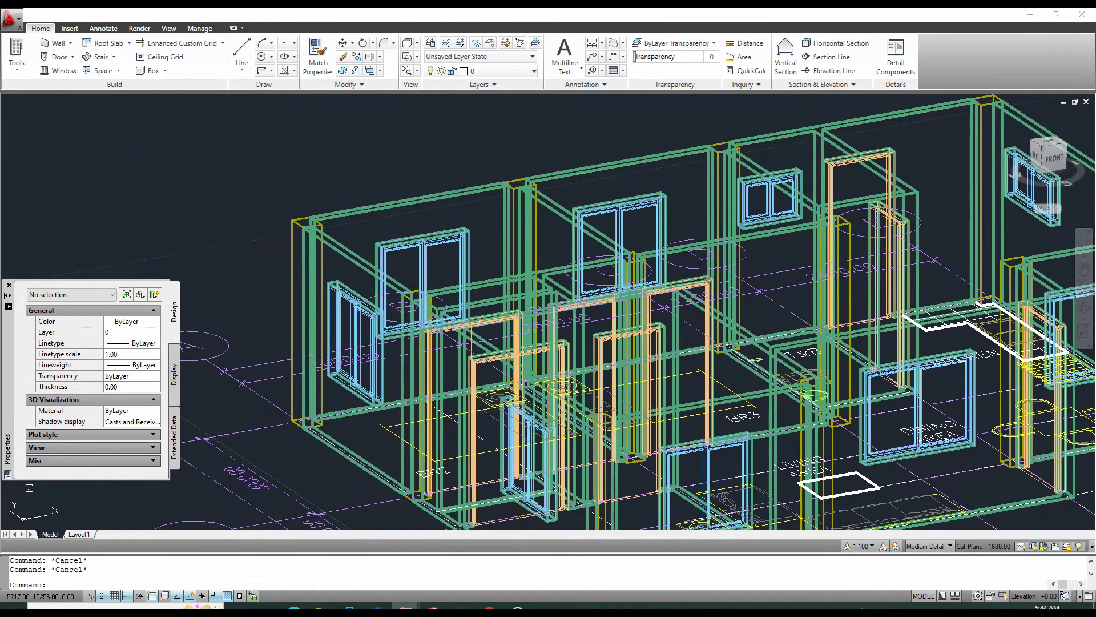
click(358, 213)
right_click(358, 212)
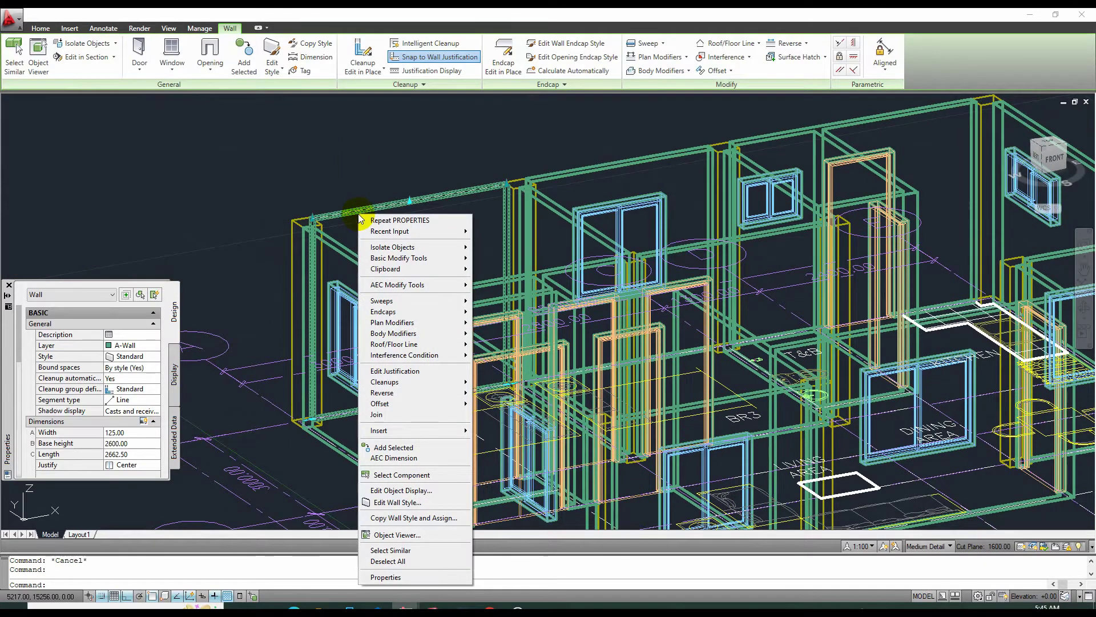
click(392, 551)
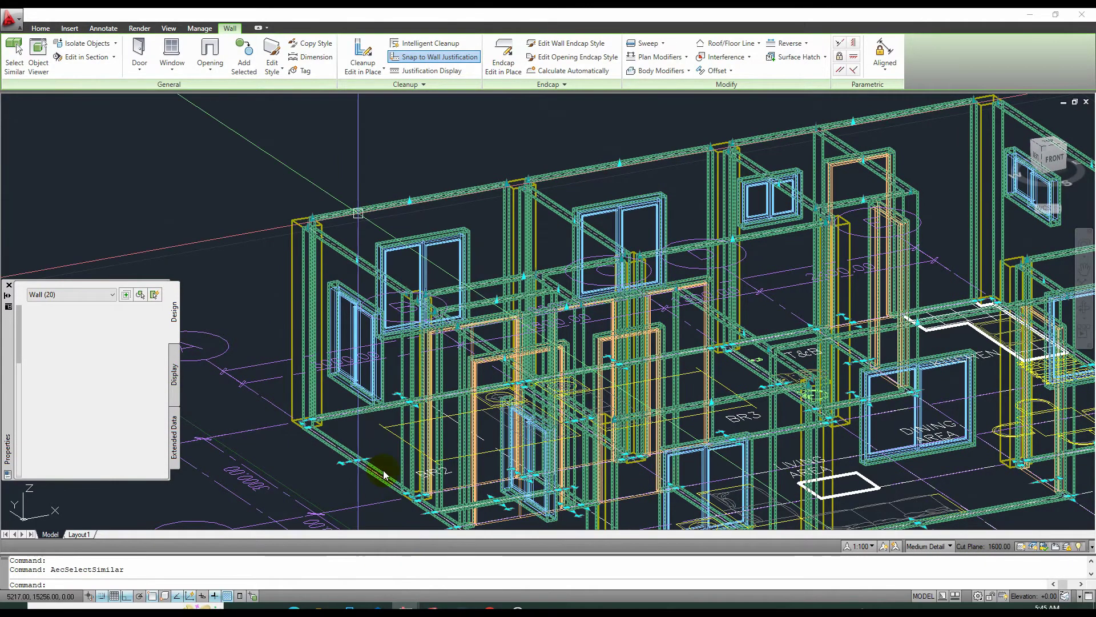
click(136, 443)
text(2700)
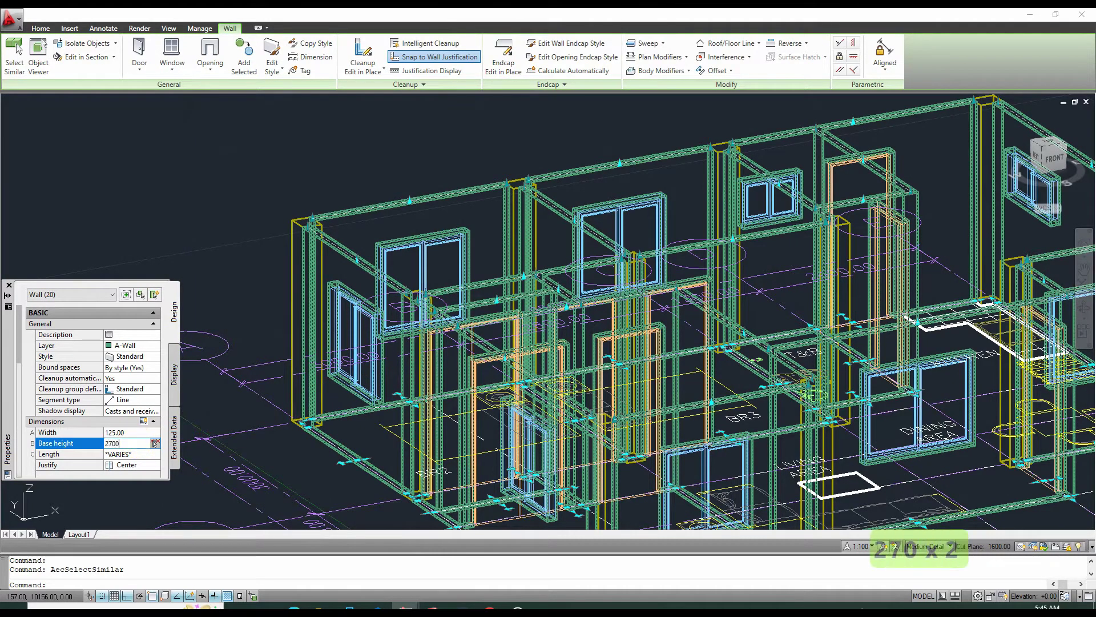
key(Return)
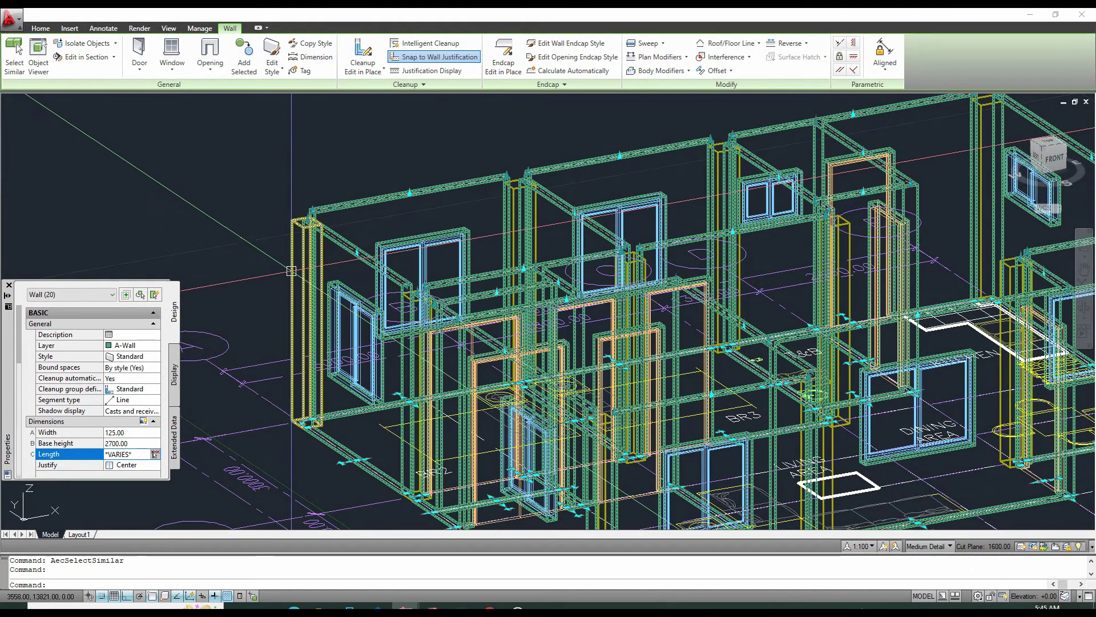
key(Escape)
Select all 13 similar structural columns and set their logical length to 2700
click(292, 227)
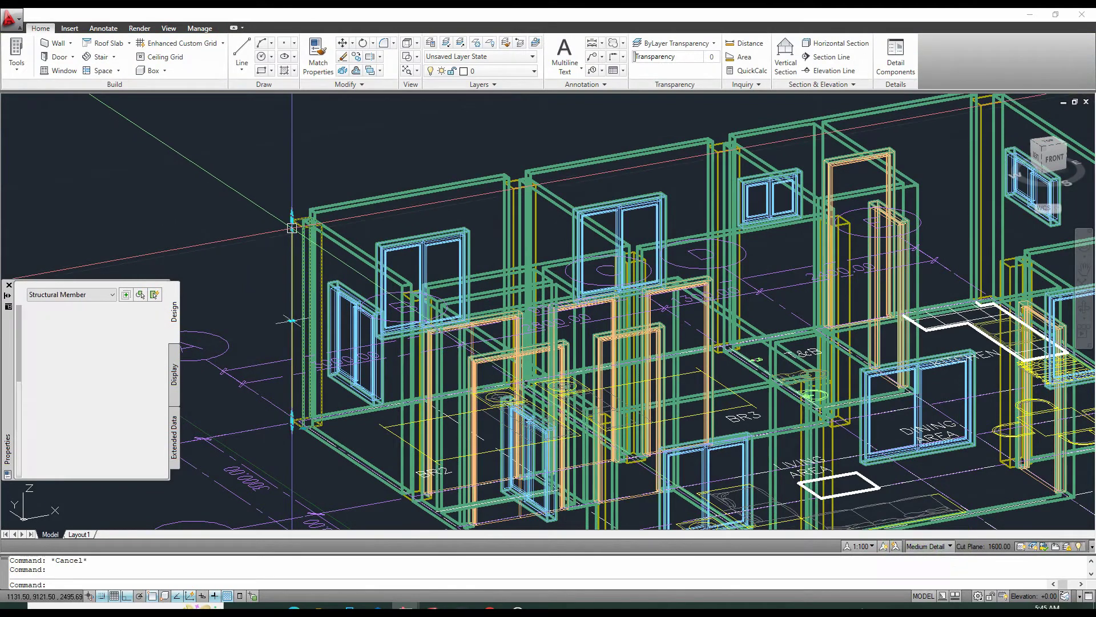
right_click(292, 228)
click(327, 459)
text(2700)
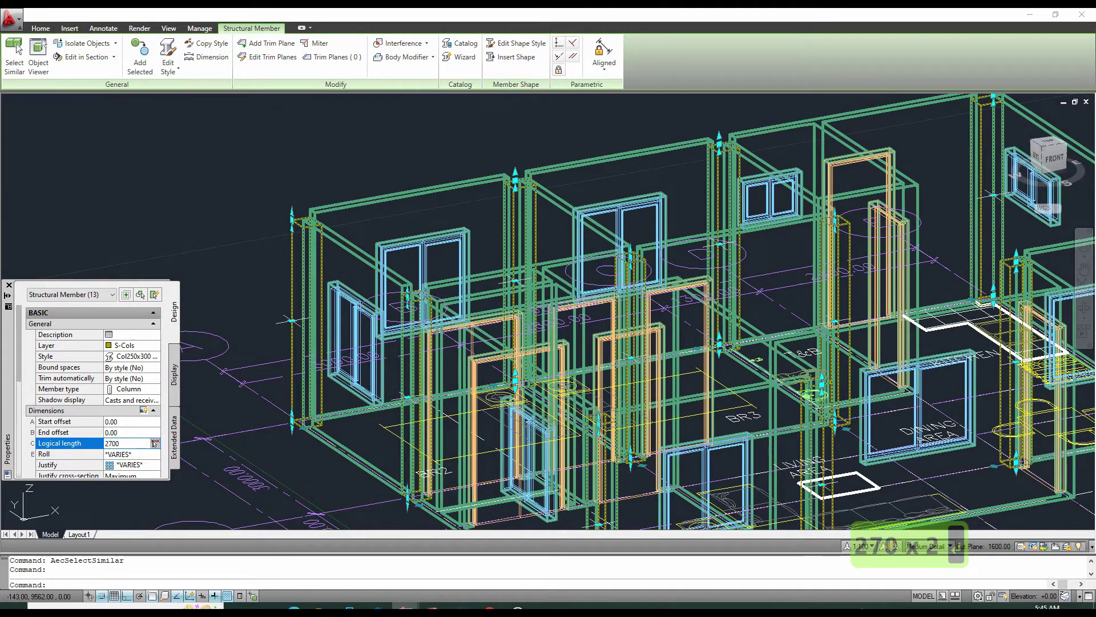
key(Return)
key(Escape)
Orbit around and recentre the building to view the raised walls and columns
scroll(356, 231, down, 3)
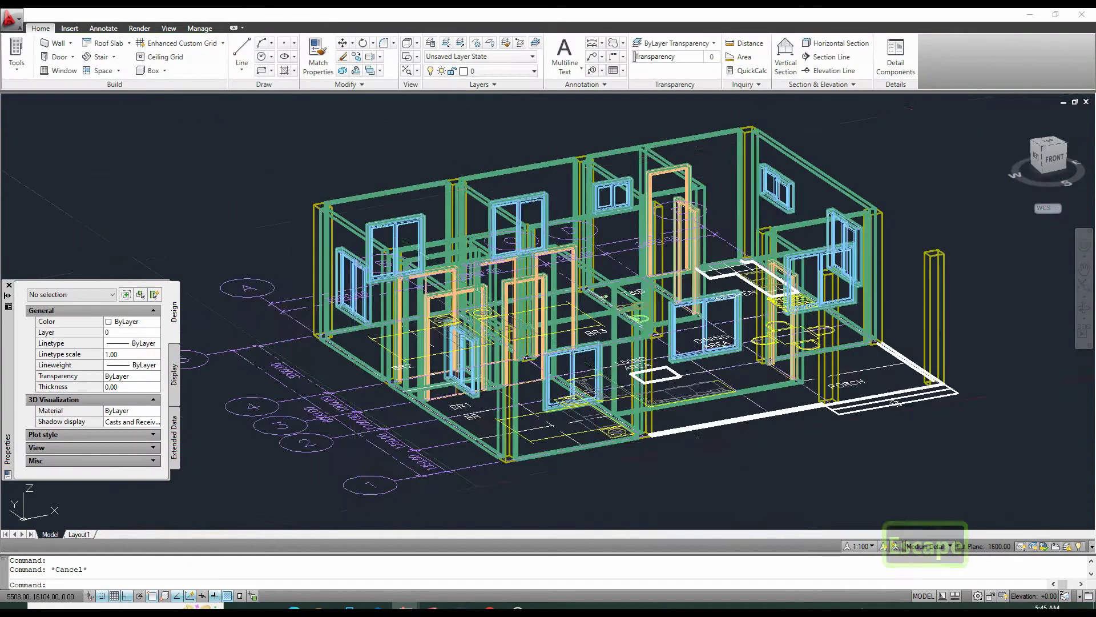
scroll(347, 215, up, 3)
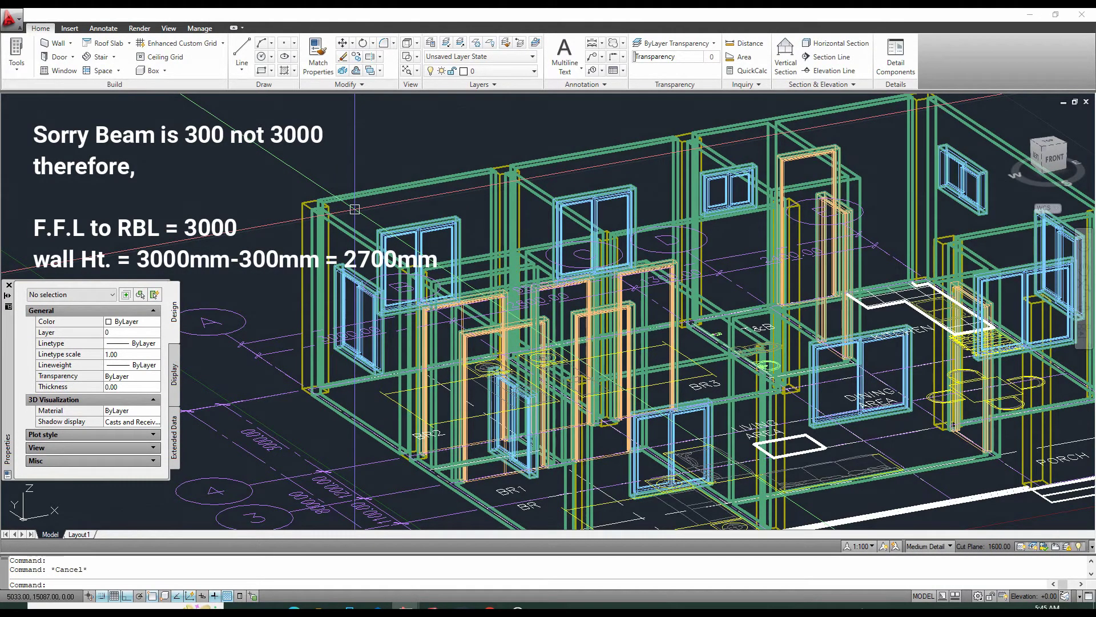
scroll(355, 209, down, 4)
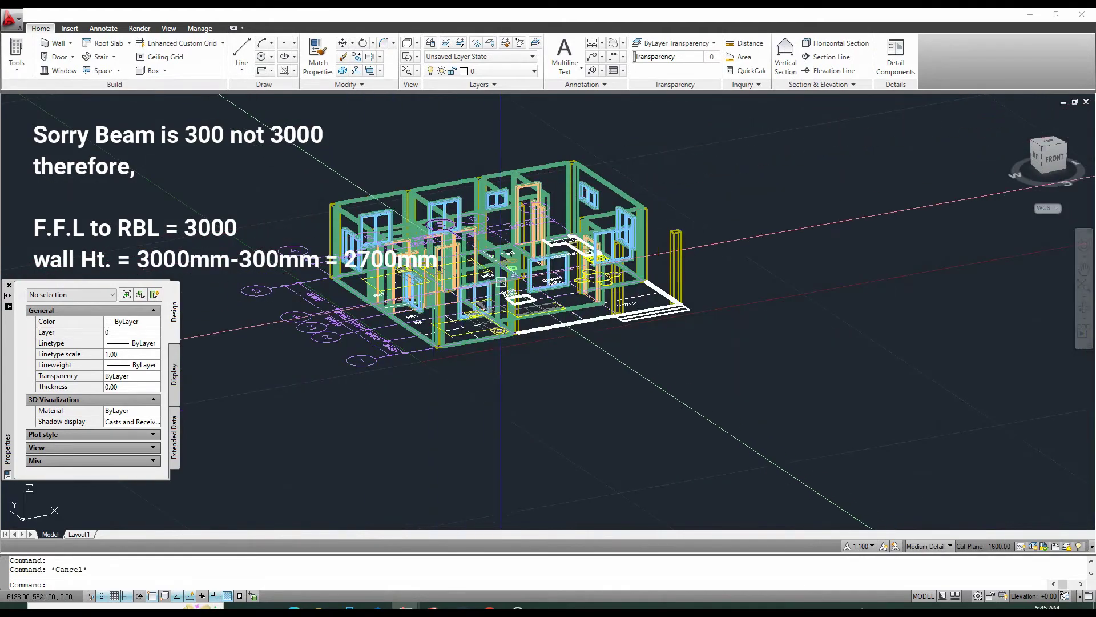
mouse_move(531, 297)
shift+middle_down()
mouse_move(381, 296)
mouse_move(385, 287)
shift+middle_up()
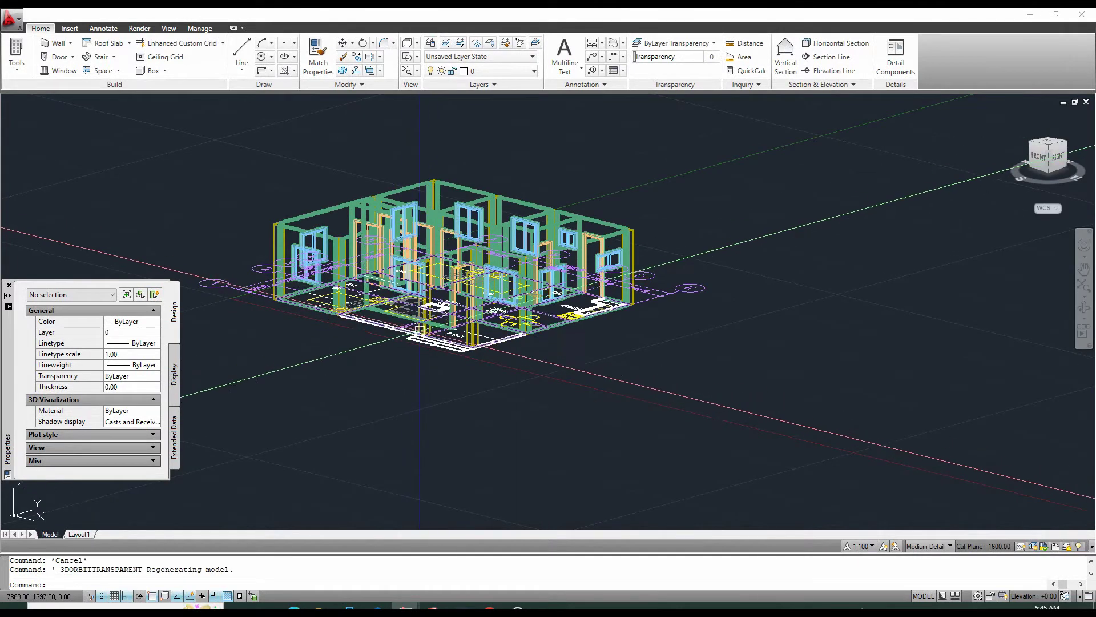
middle_drag(392, 362, 444, 378)
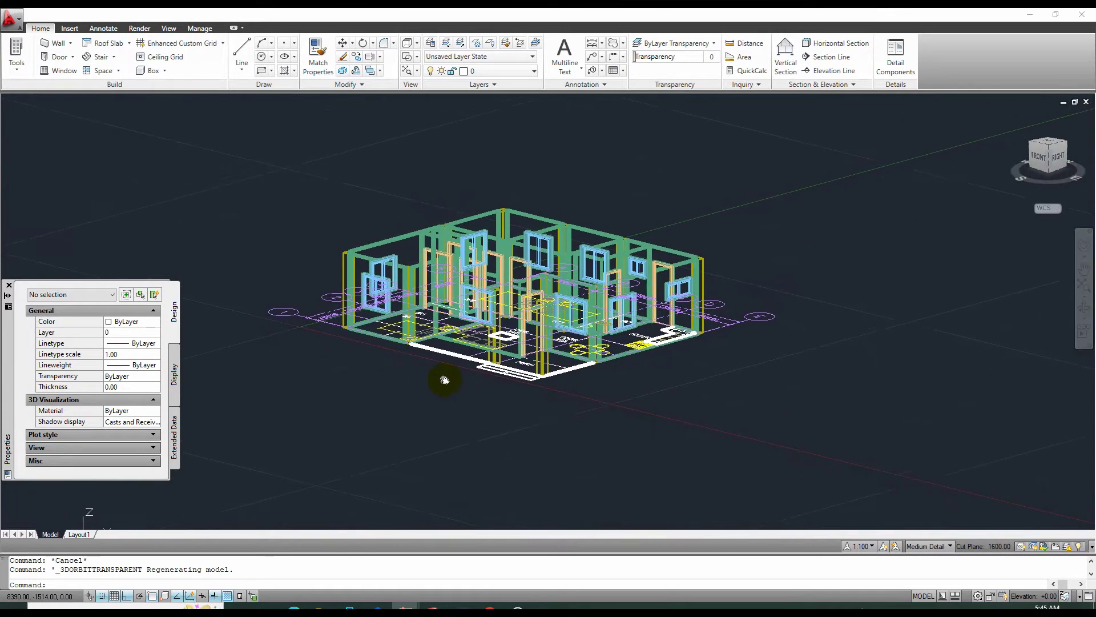
Close the Properties palette, zoom in, and show the application menu's file commands
click(9, 285)
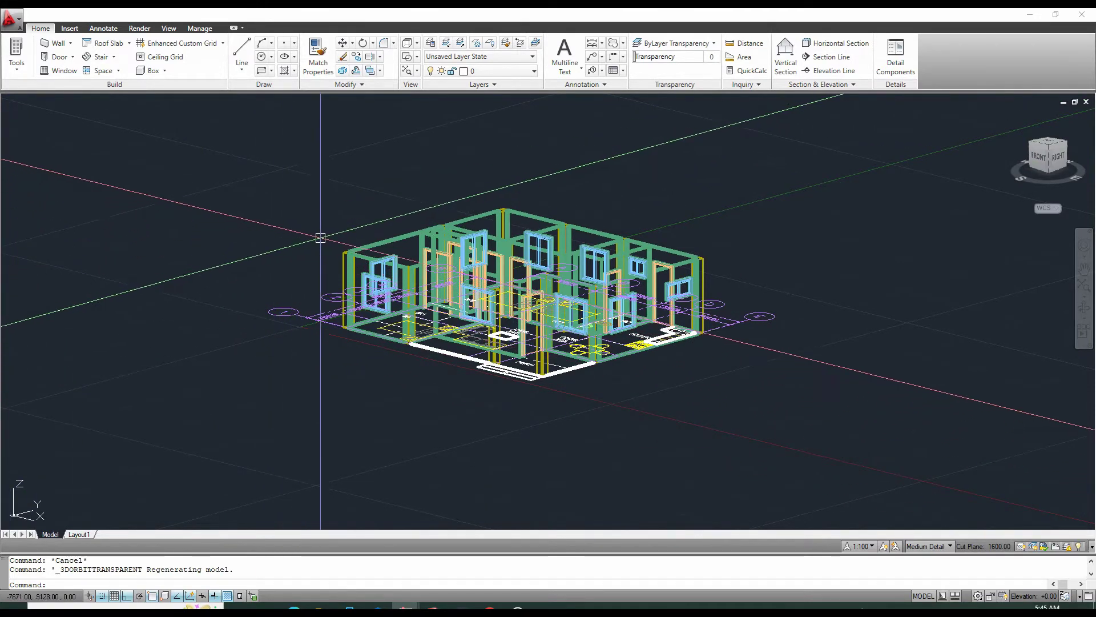
scroll(366, 249, up, 5)
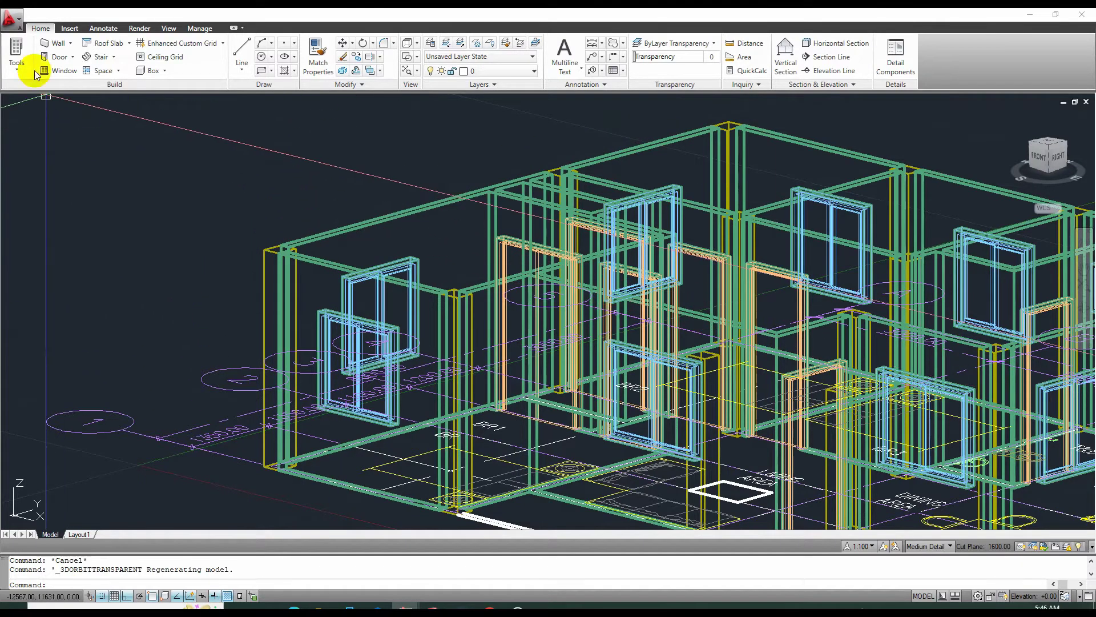
click(12, 19)
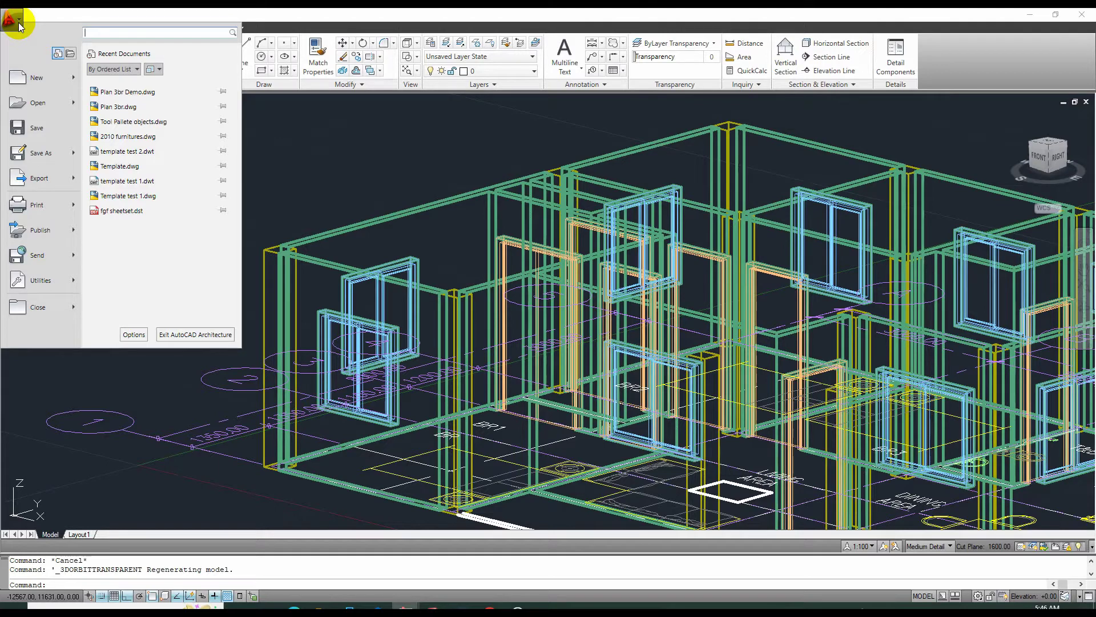
Choose Export > AutoCAD > AutoCAD 2010 as the export format
click(73, 180)
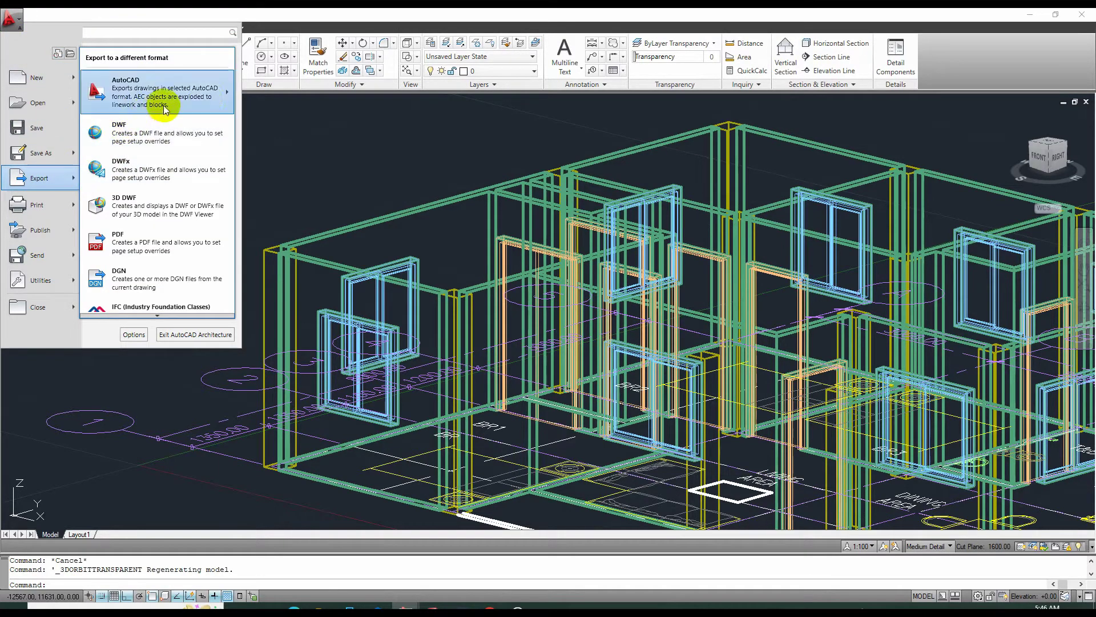
click(226, 94)
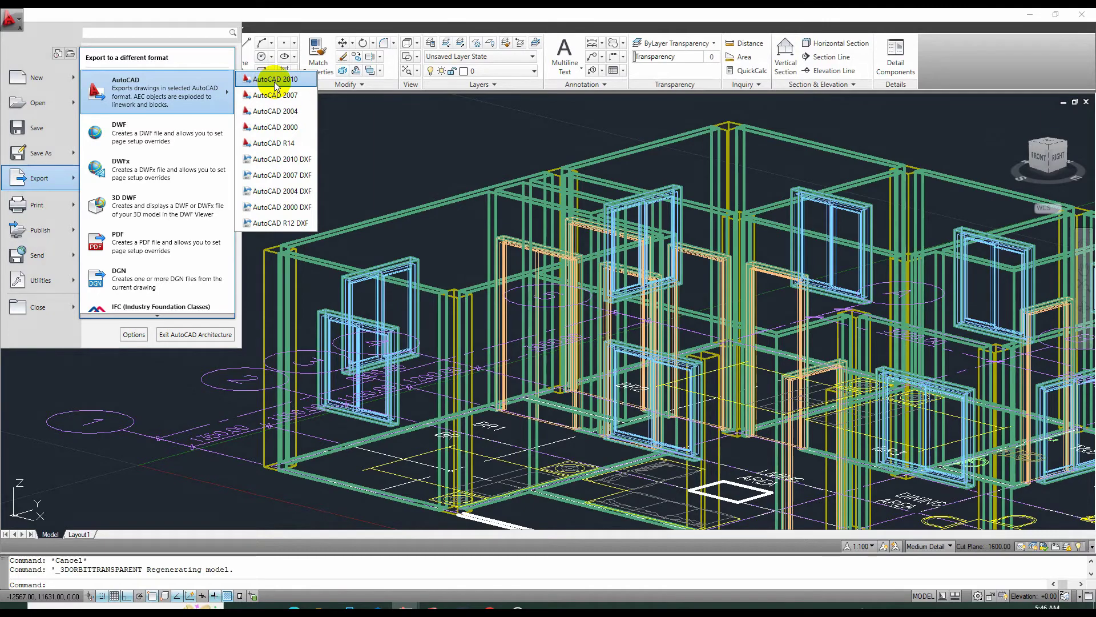
click(271, 83)
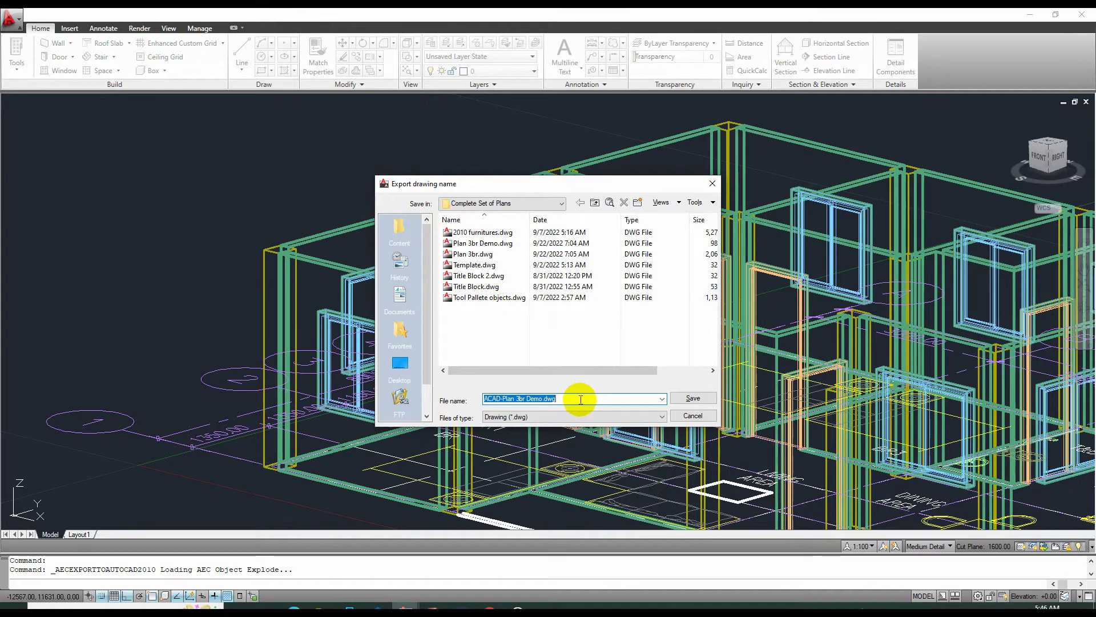
Save the export as Plan 3br Demo for 3d.dwg in Complete Set of Plans
key(BackSpace)
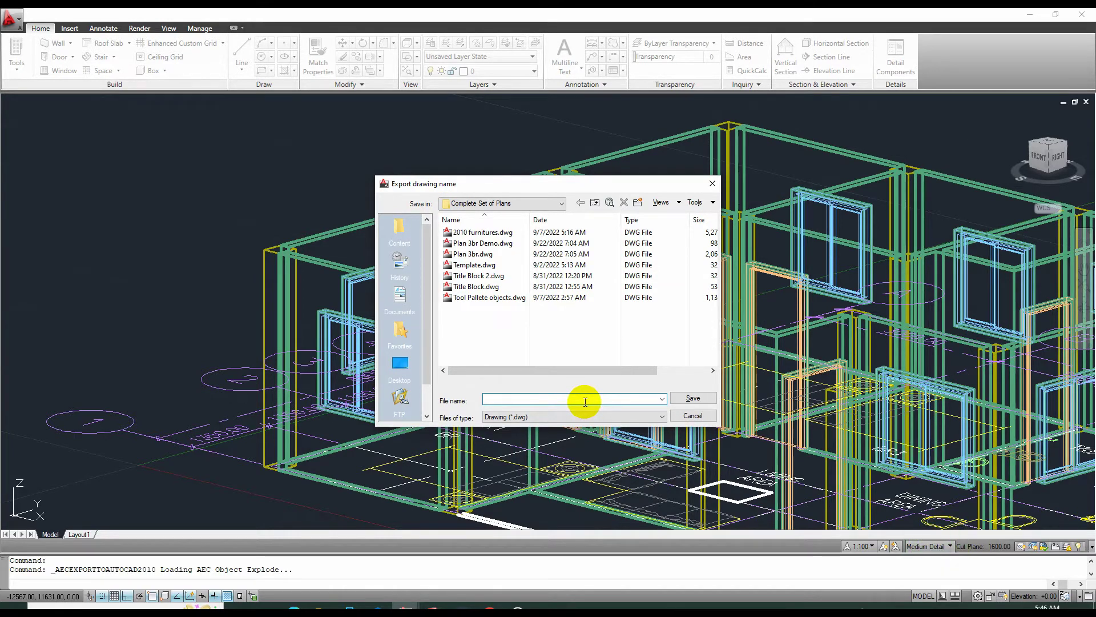
click(484, 243)
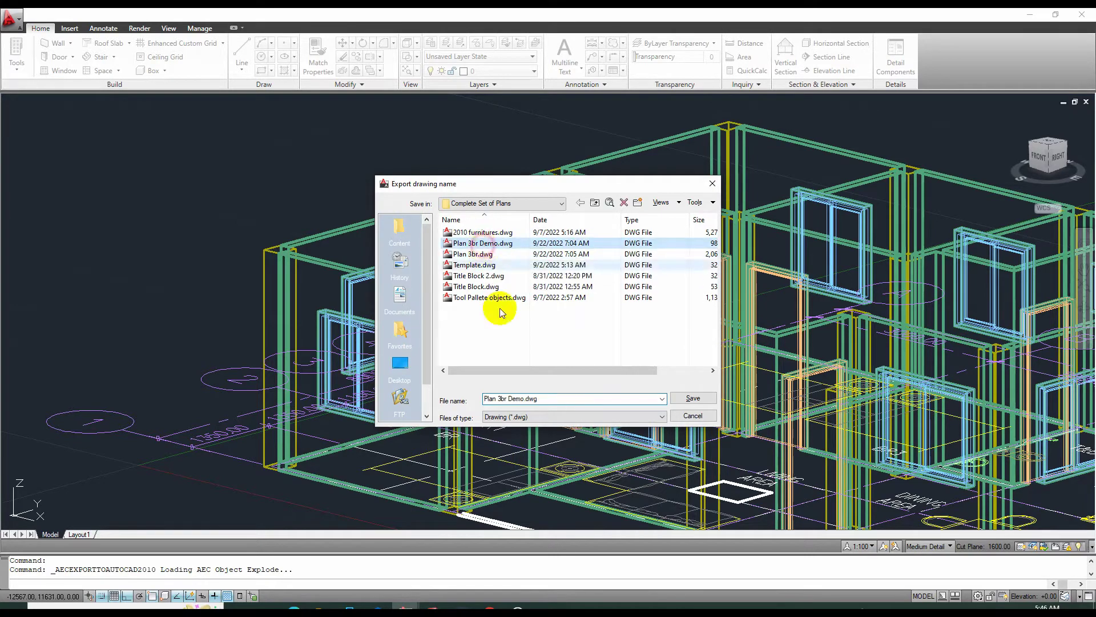
click(514, 398)
click(528, 400)
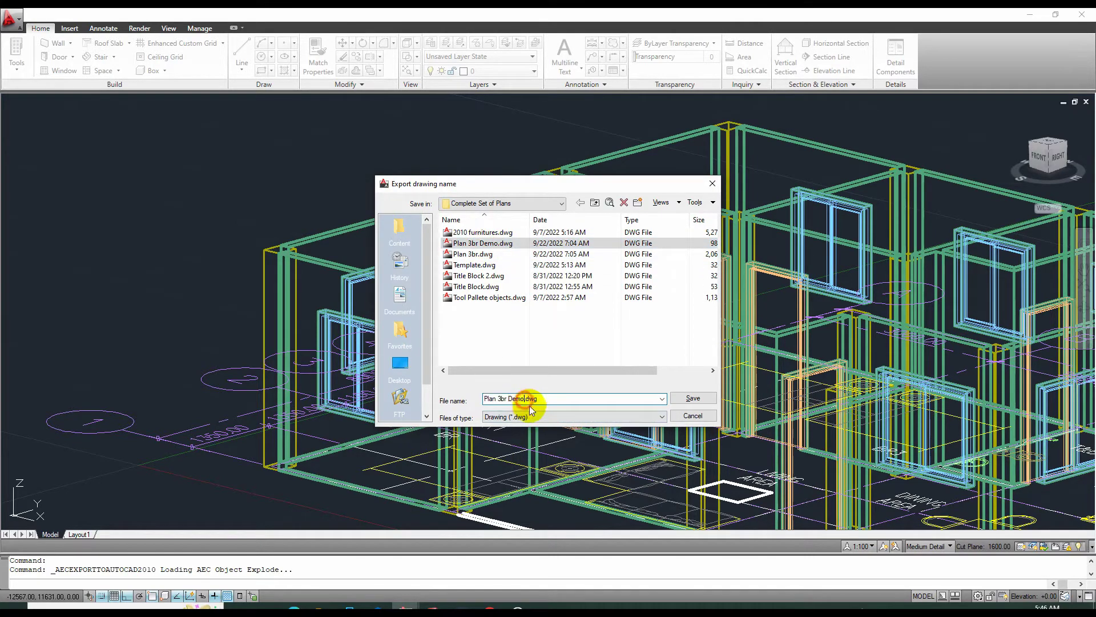
text(fO)
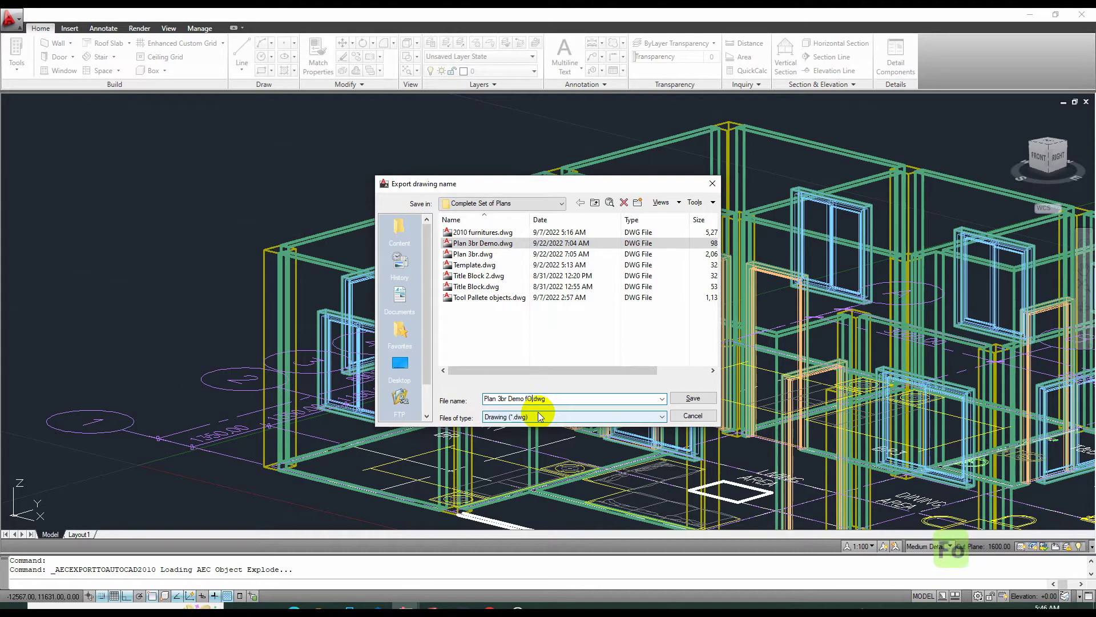
text(R 3d)
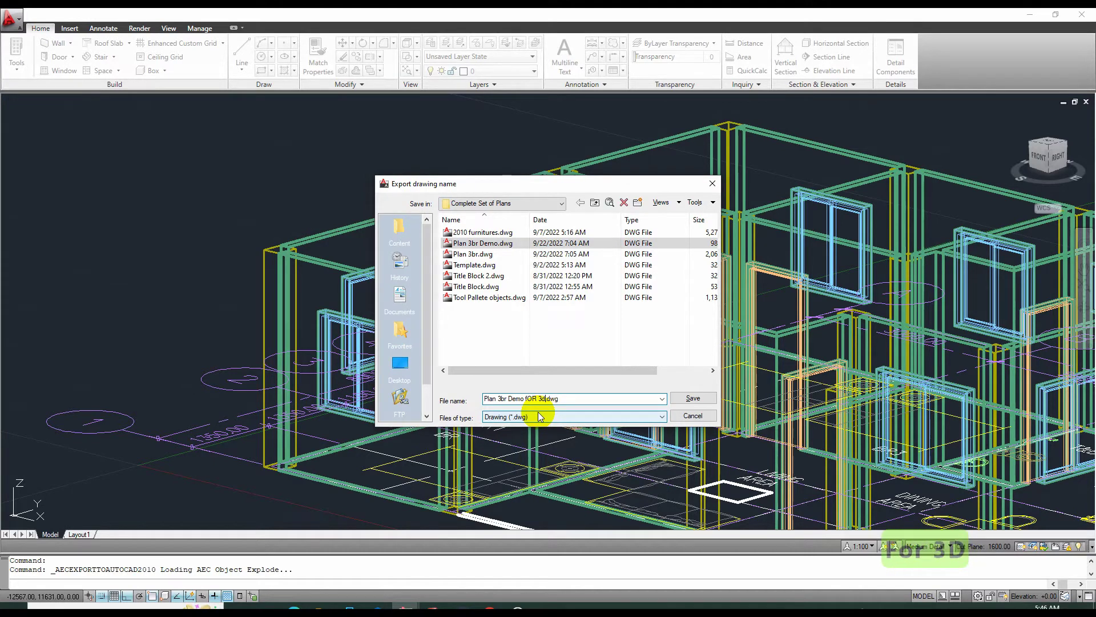
key(BackSpace)
key(BackSpace)
key(BackSpace)
text(for 3d)
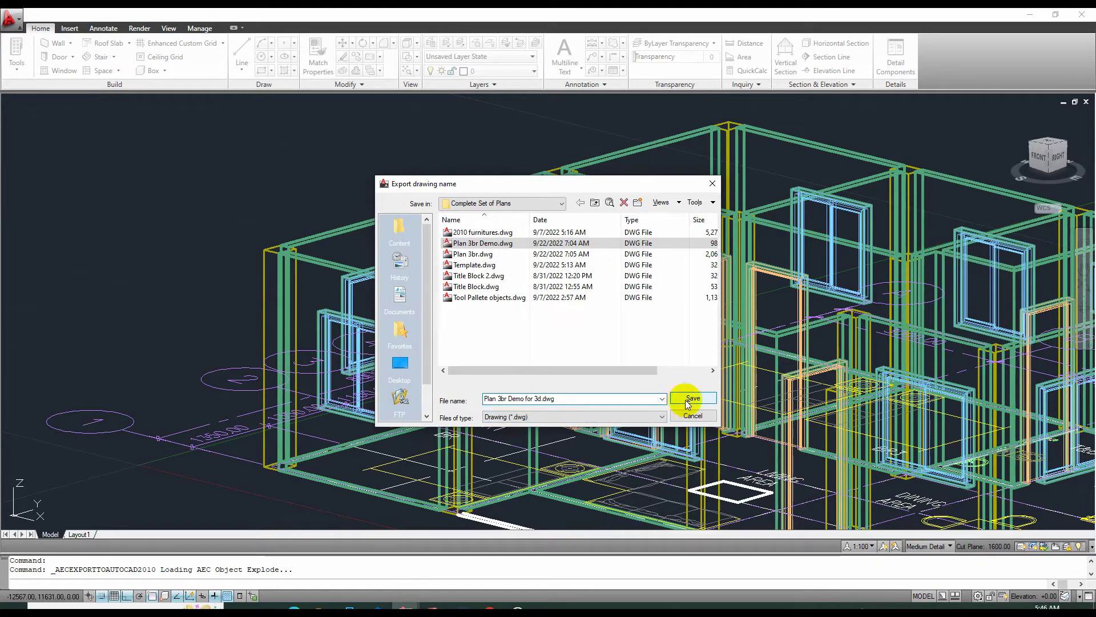
click(692, 398)
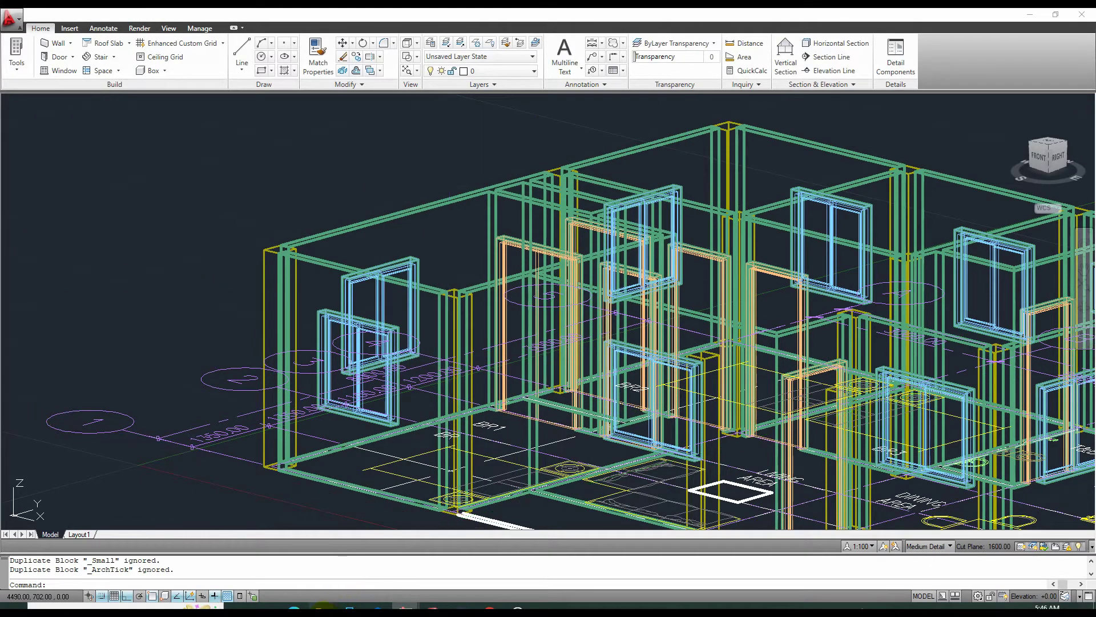
Check that Plan 3br Demo for 3d.dwg now appears in the Complete Set of Plans folder
mouse_move(321, 609)
click(358, 574)
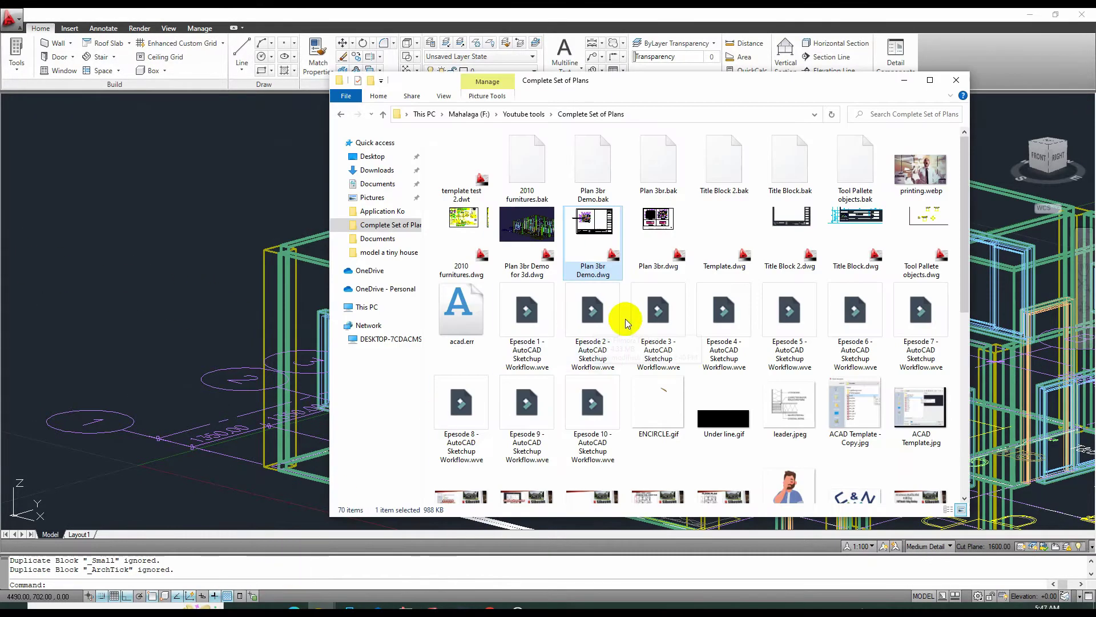
click(524, 258)
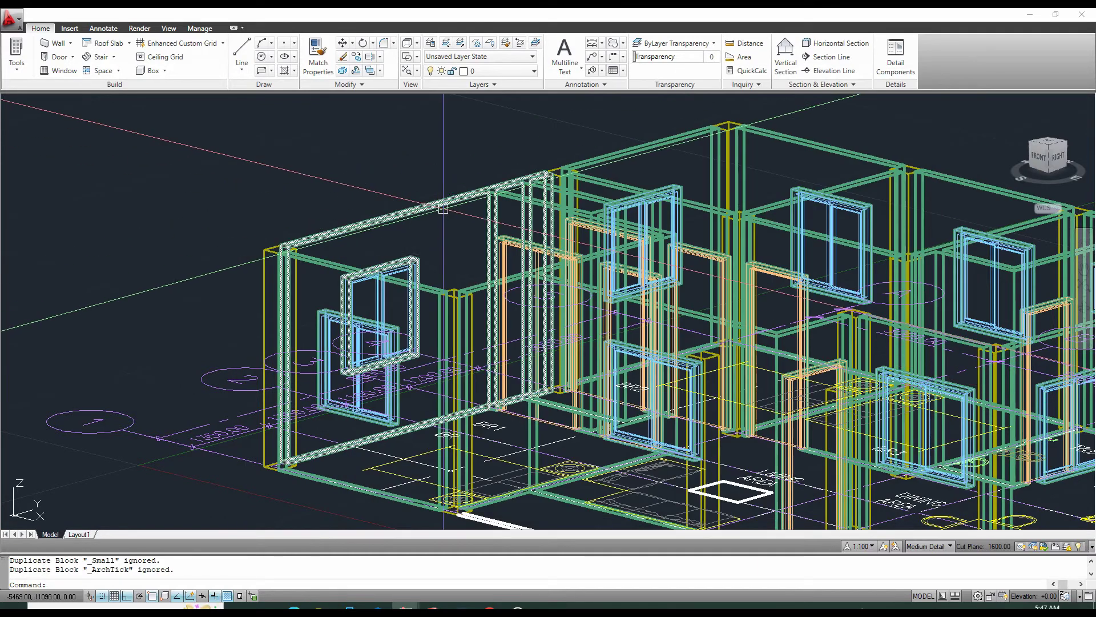
scroll(386, 253, down, 5)
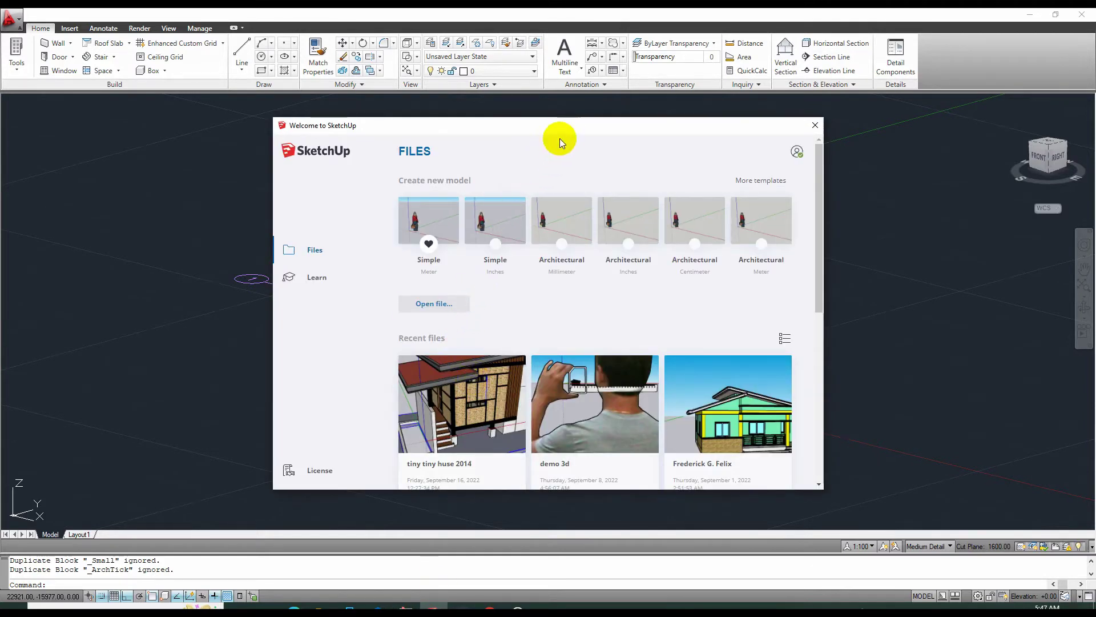
Move the Welcome to SketchUp window and start a new model from the Simple Meter template
drag(567, 125, 513, 118)
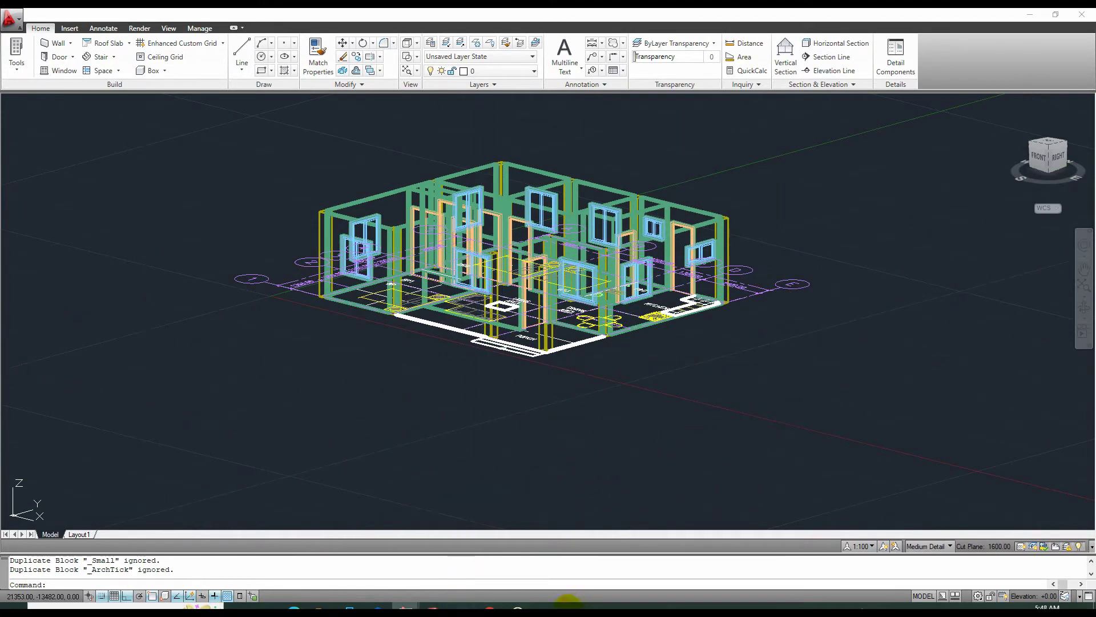
click(490, 607)
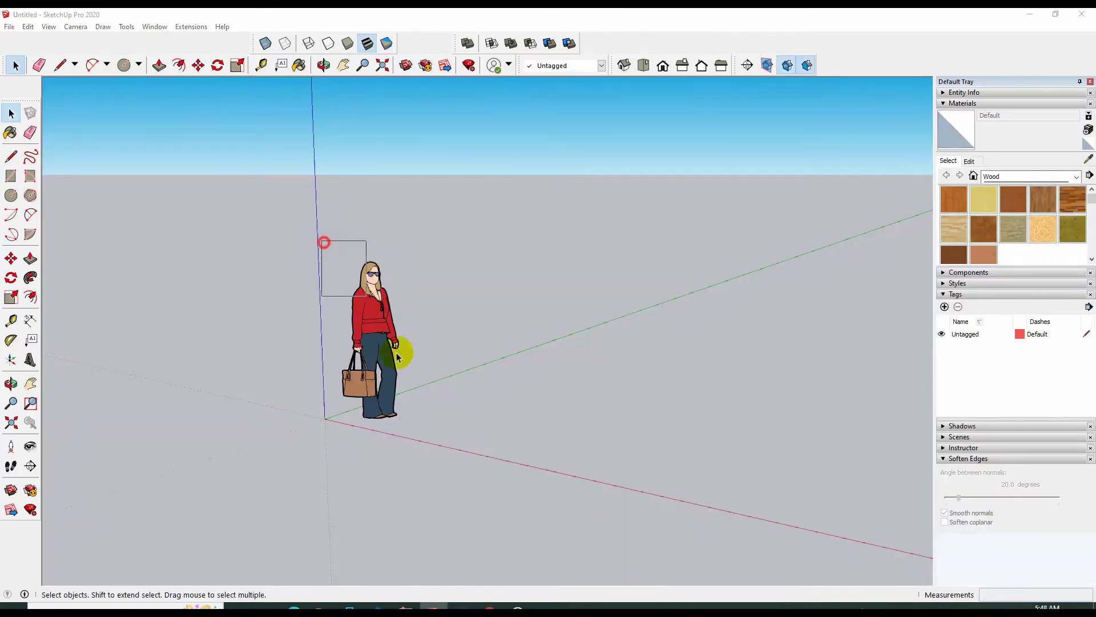
Postpone the SketchUp and extension updates and delete the default person figure
drag(321, 241, 427, 465)
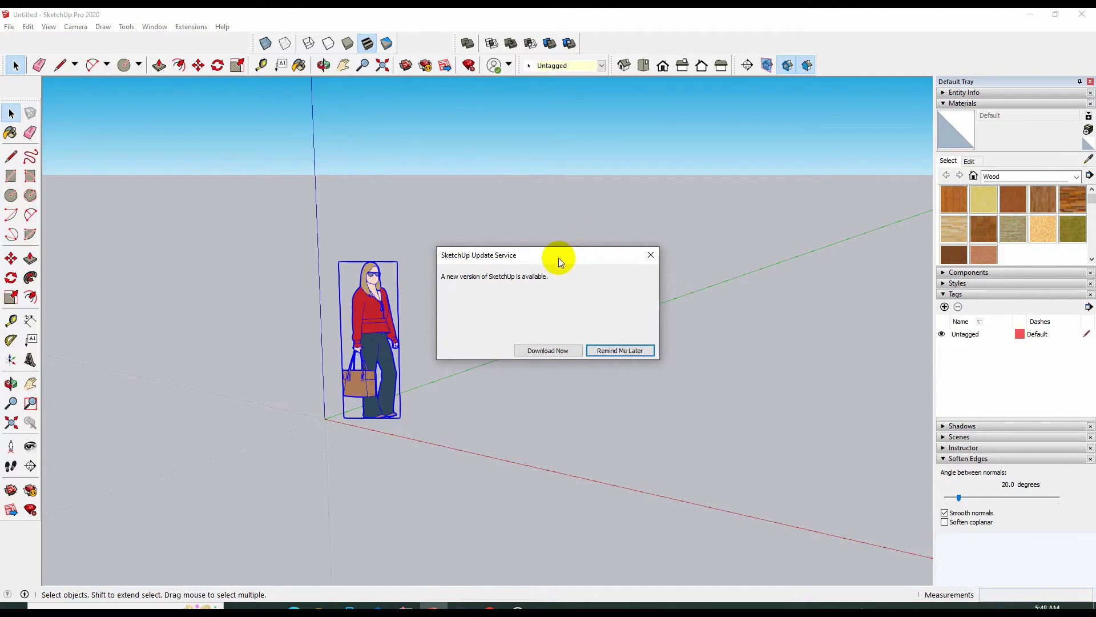
click(631, 331)
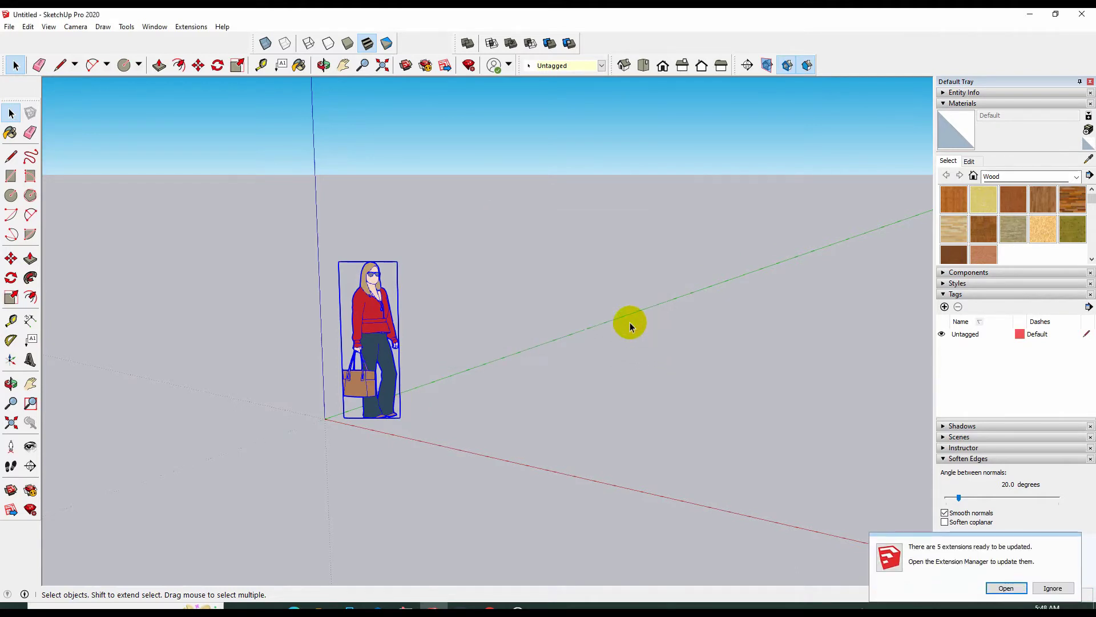
click(1054, 588)
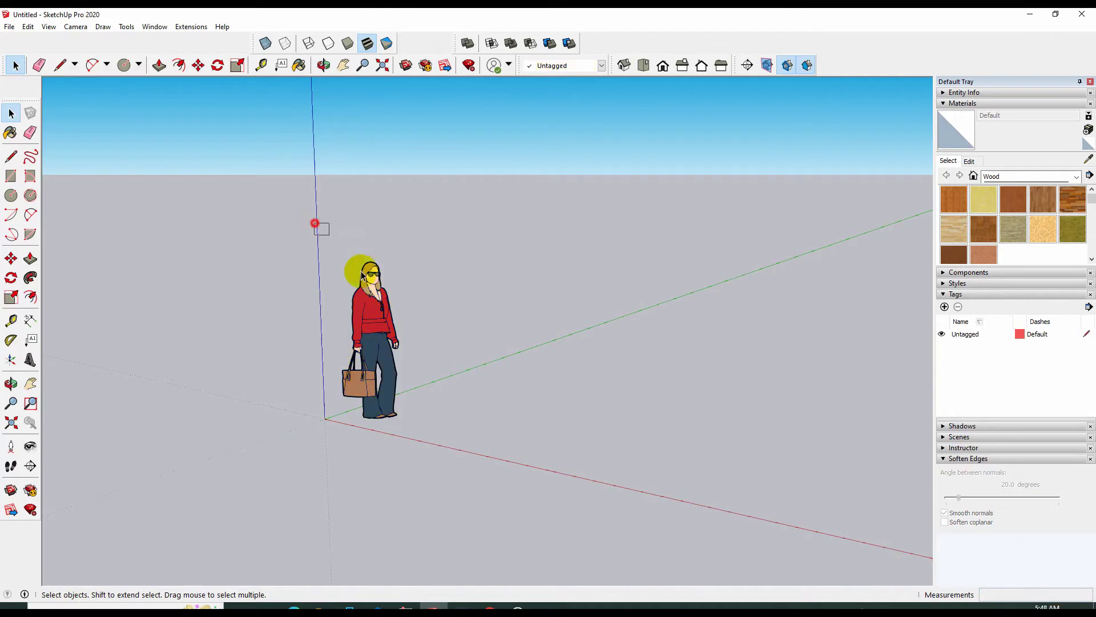
click(355, 269)
key(Delete)
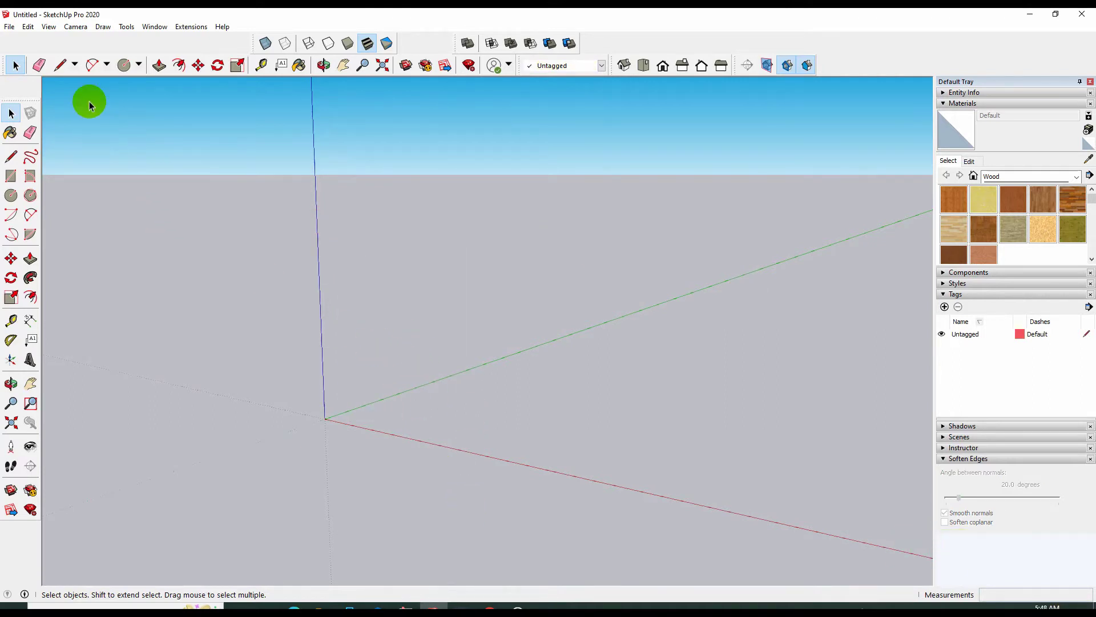
Select Plan 3br Demo for 3d.dwg from Complete Set of Plans in File > Import
click(11, 29)
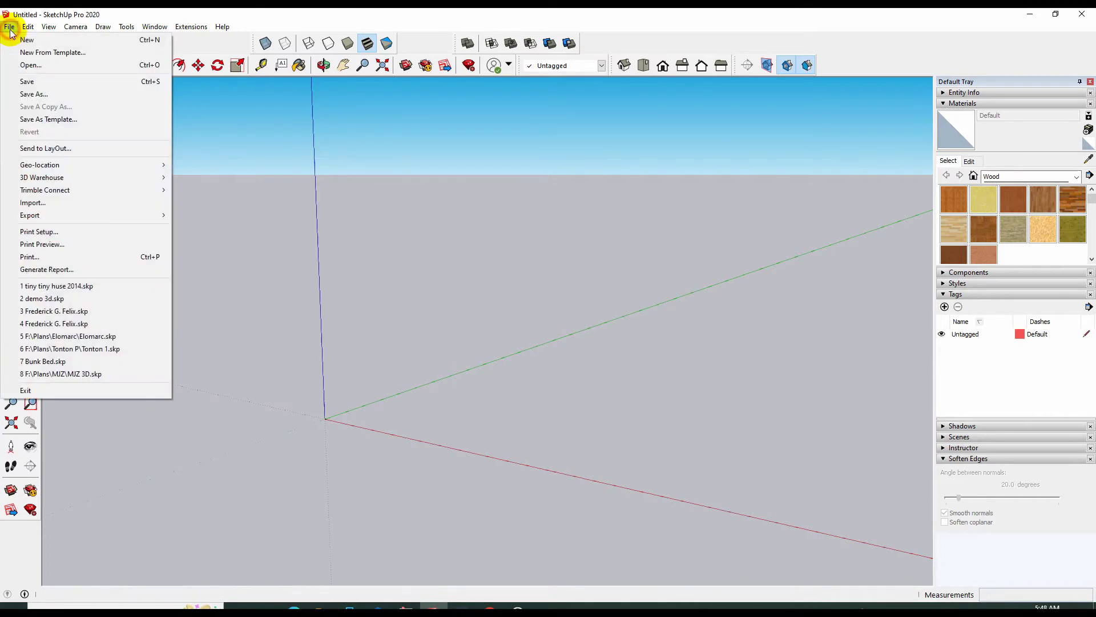
click(36, 206)
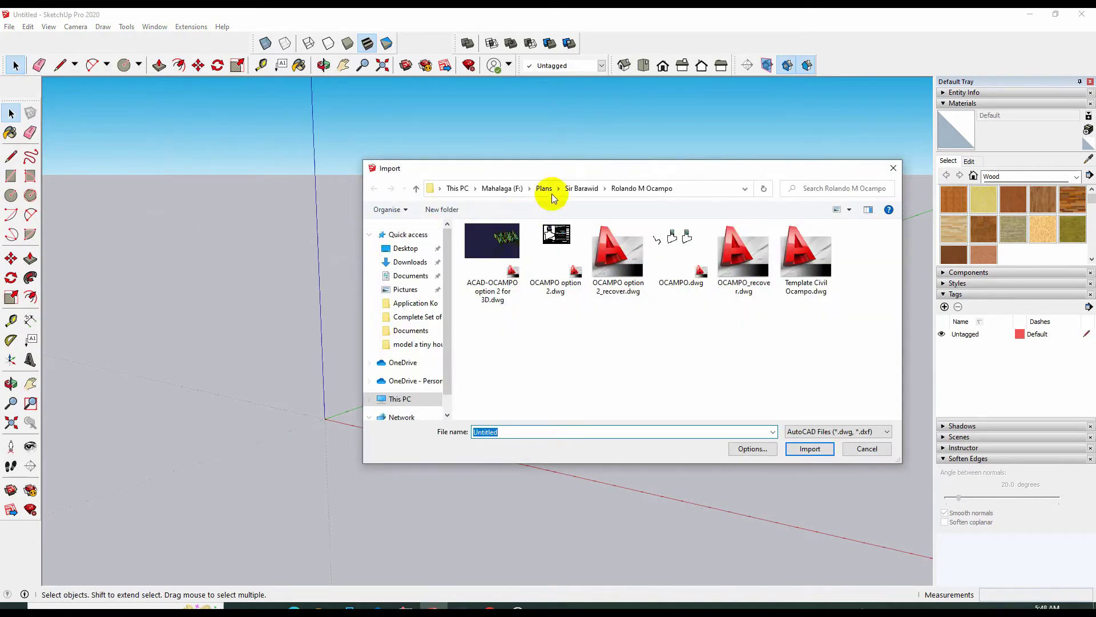
drag(565, 170, 526, 150)
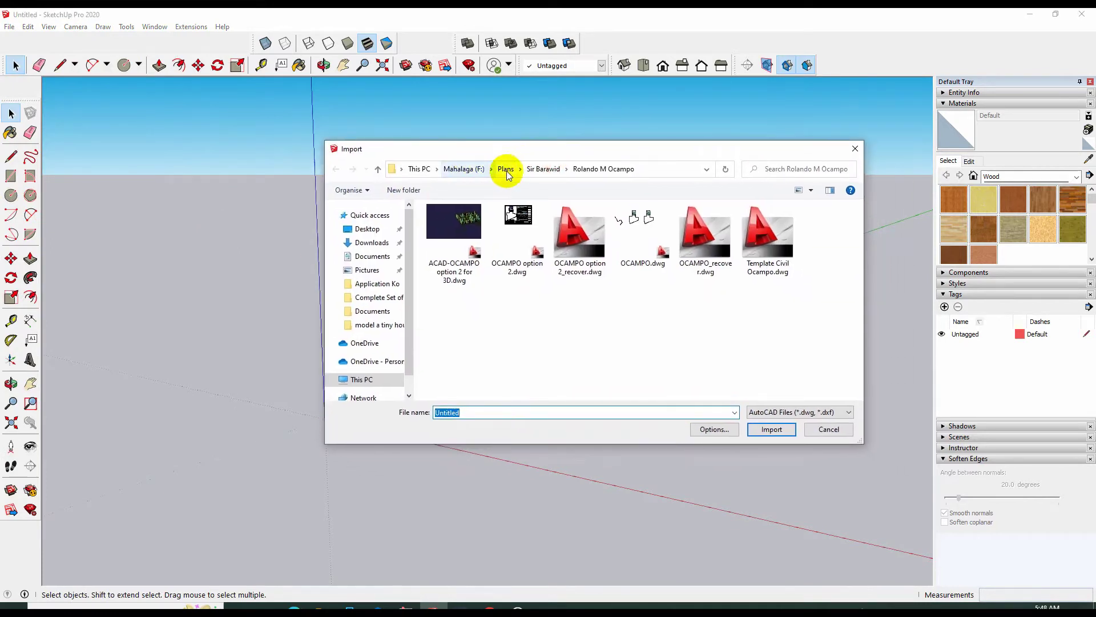
click(377, 297)
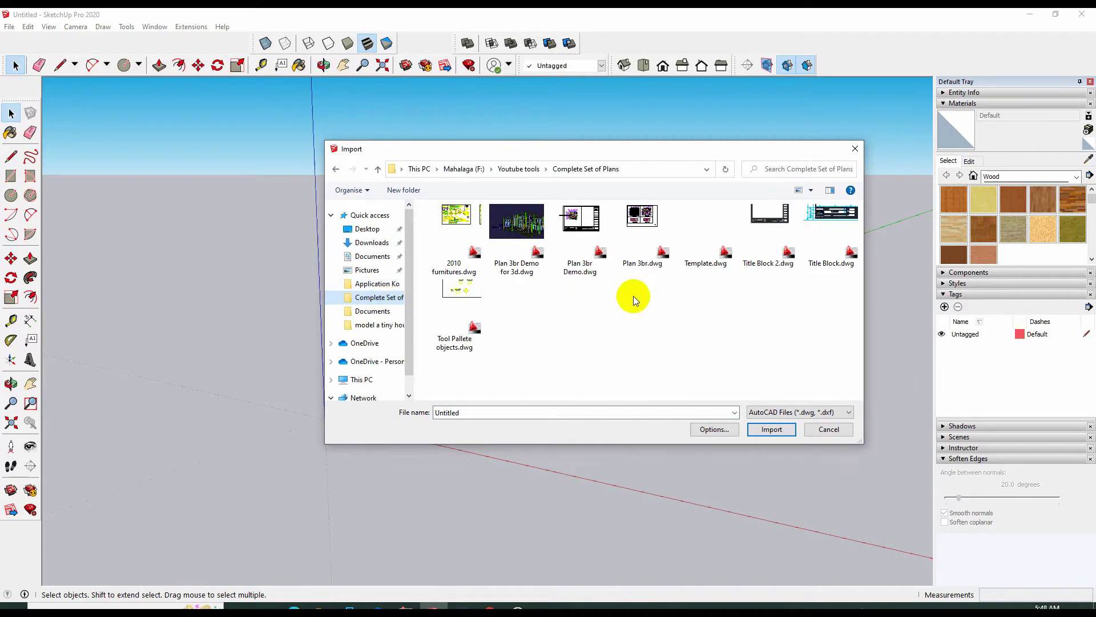
click(516, 233)
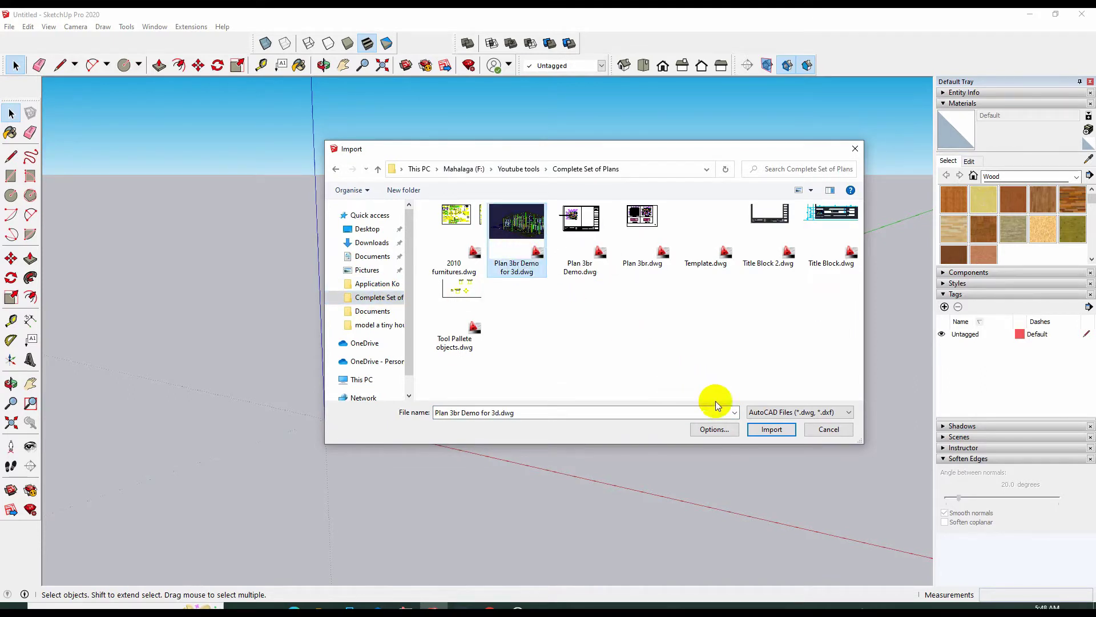
Confirm the DWG import options with all boxes checked and Model Units
click(715, 431)
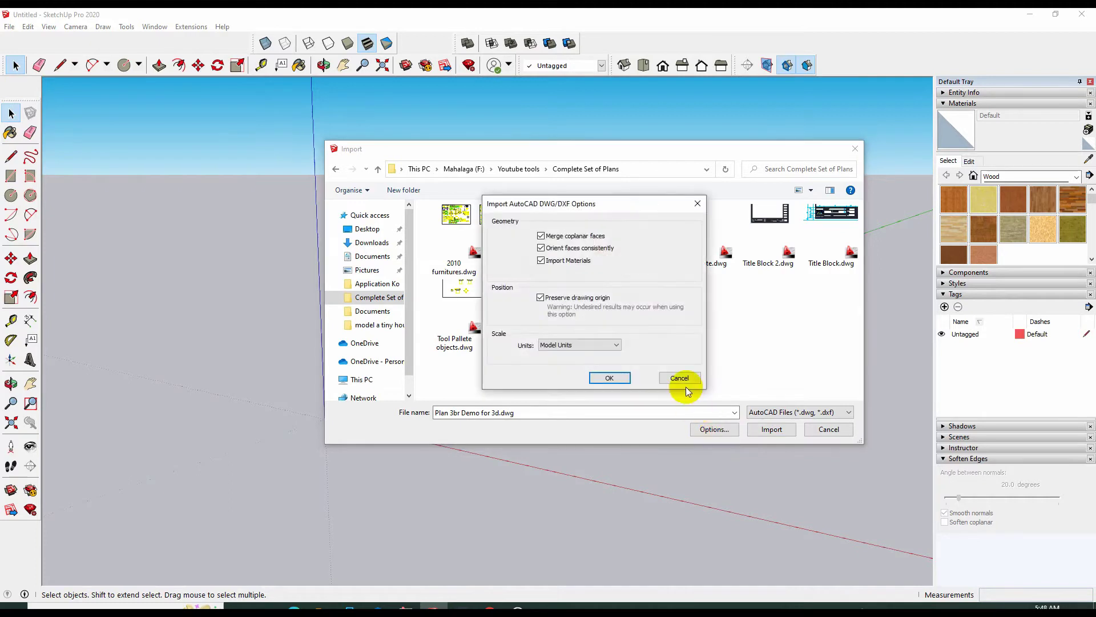
drag(609, 210, 411, 175)
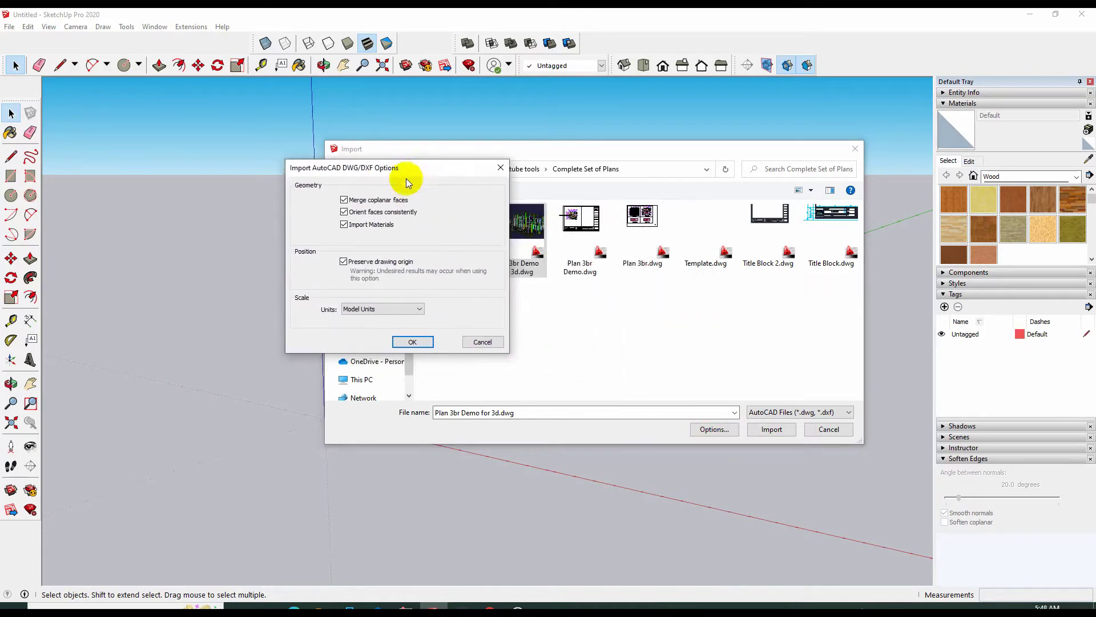
click(370, 310)
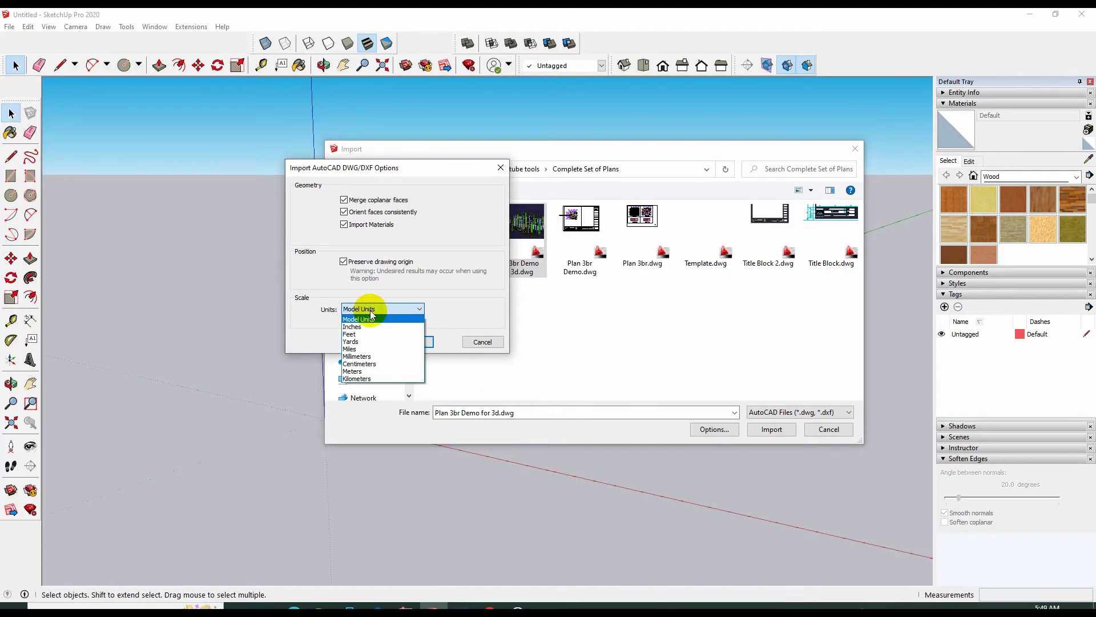
click(370, 313)
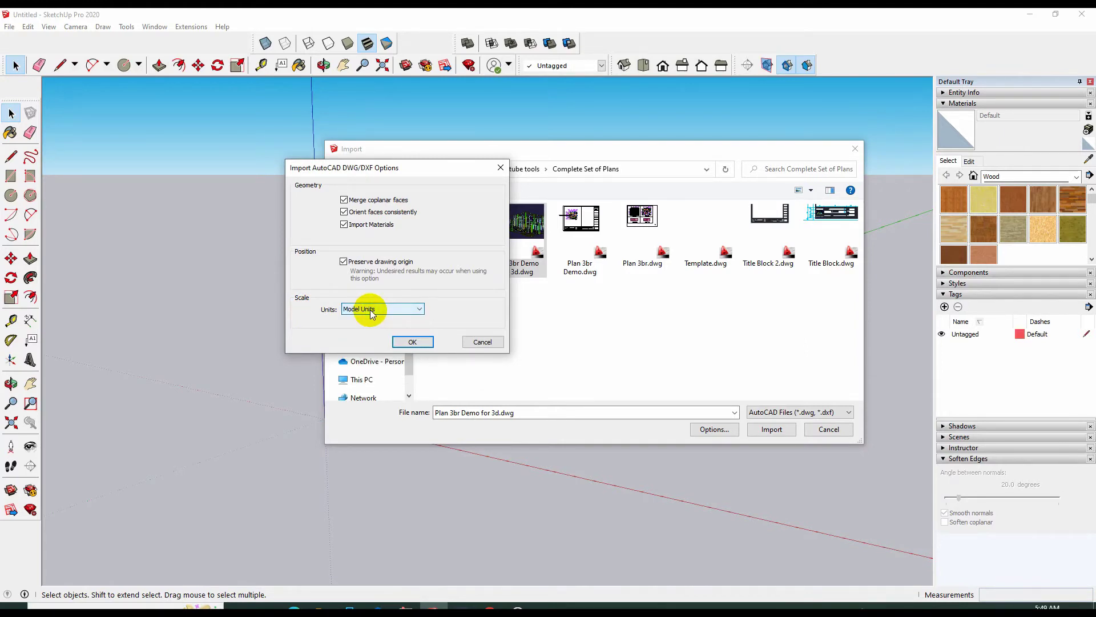
click(410, 343)
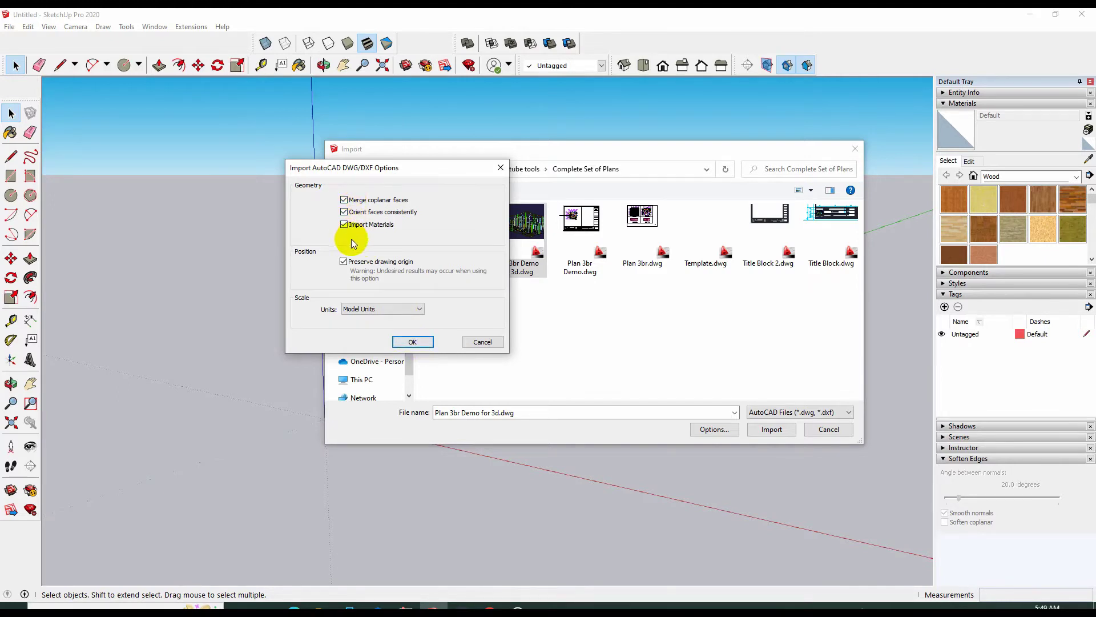
click(412, 342)
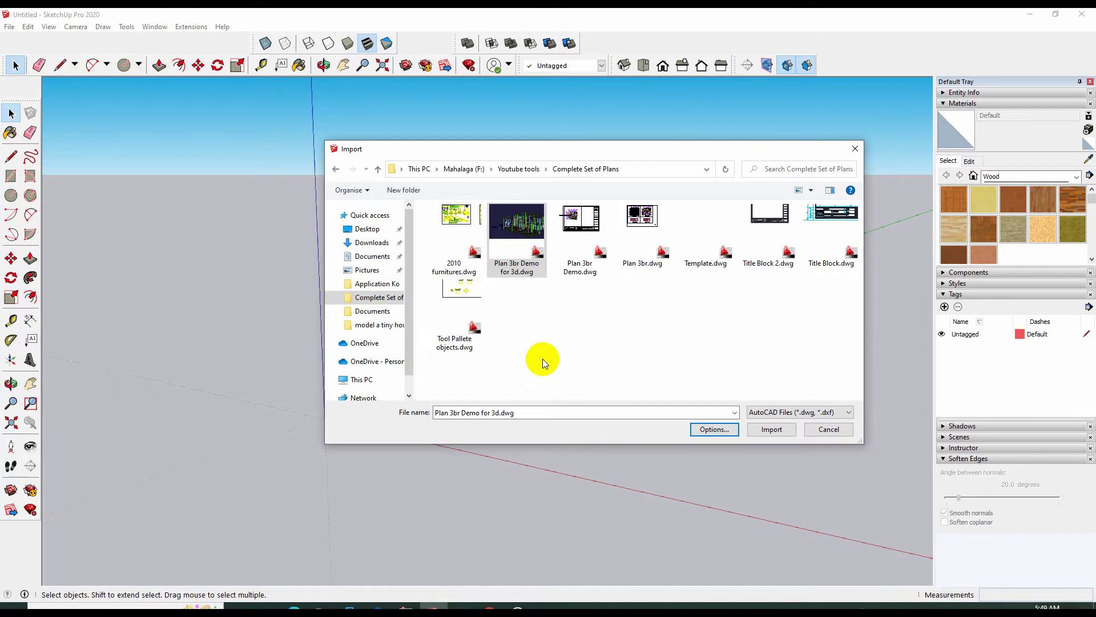
Import the DWG house, dismiss the Import Results summary, and orbit to look down into it
click(772, 430)
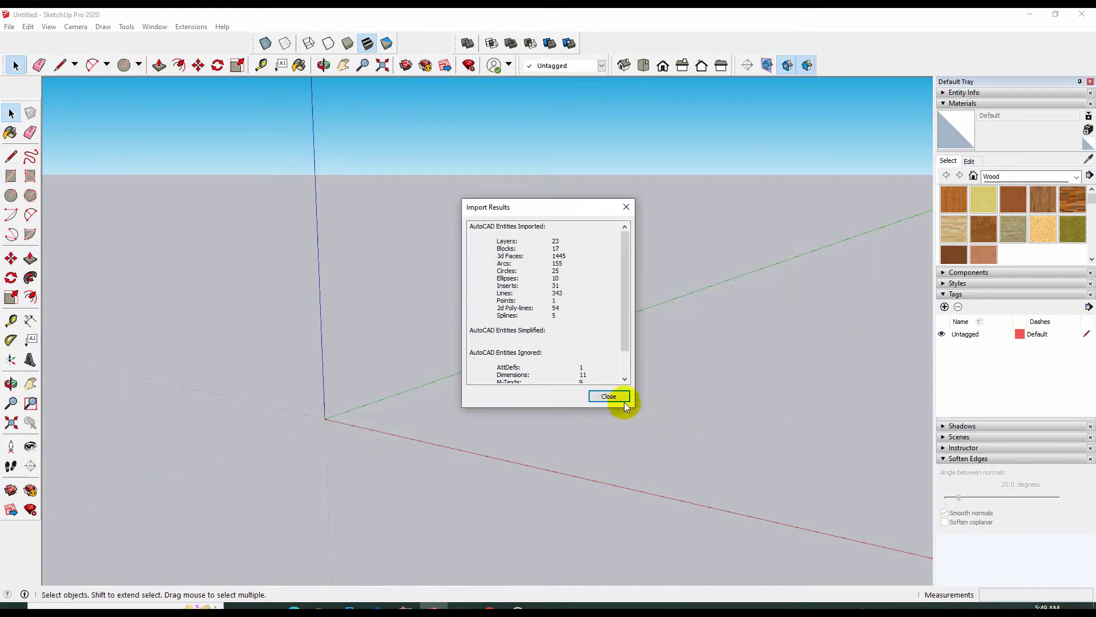
click(624, 402)
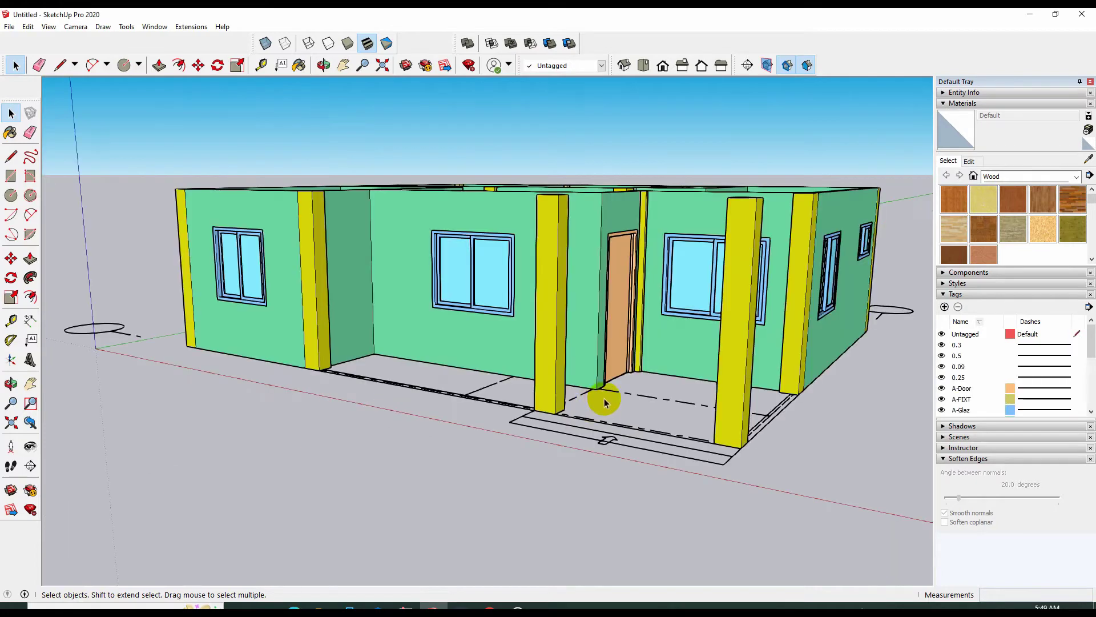
mouse_move(604, 402)
middle_down()
mouse_move(473, 415)
mouse_move(518, 448)
middle_up()
scroll(473, 416, up, 2)
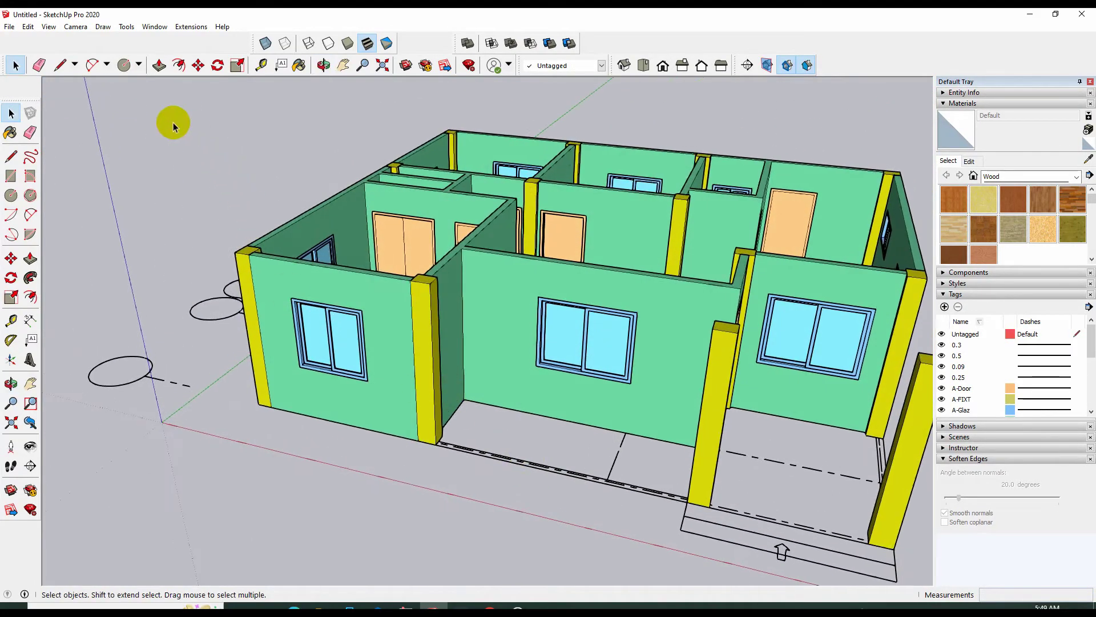
Try a Tape Measure measurement from a wall's top corner, then cancel it
click(263, 66)
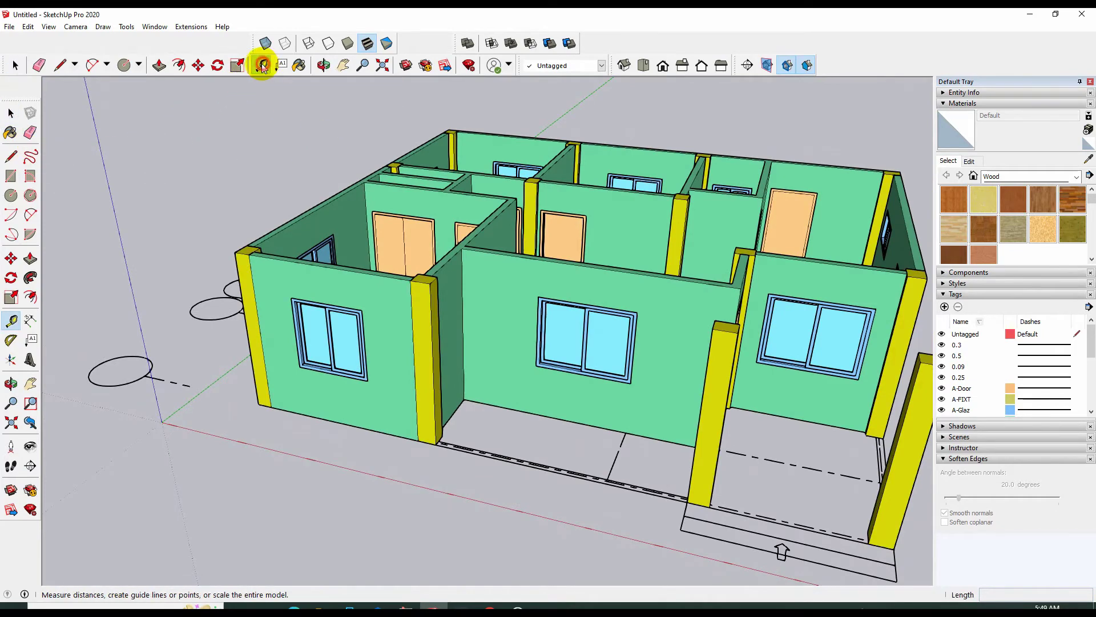
click(235, 251)
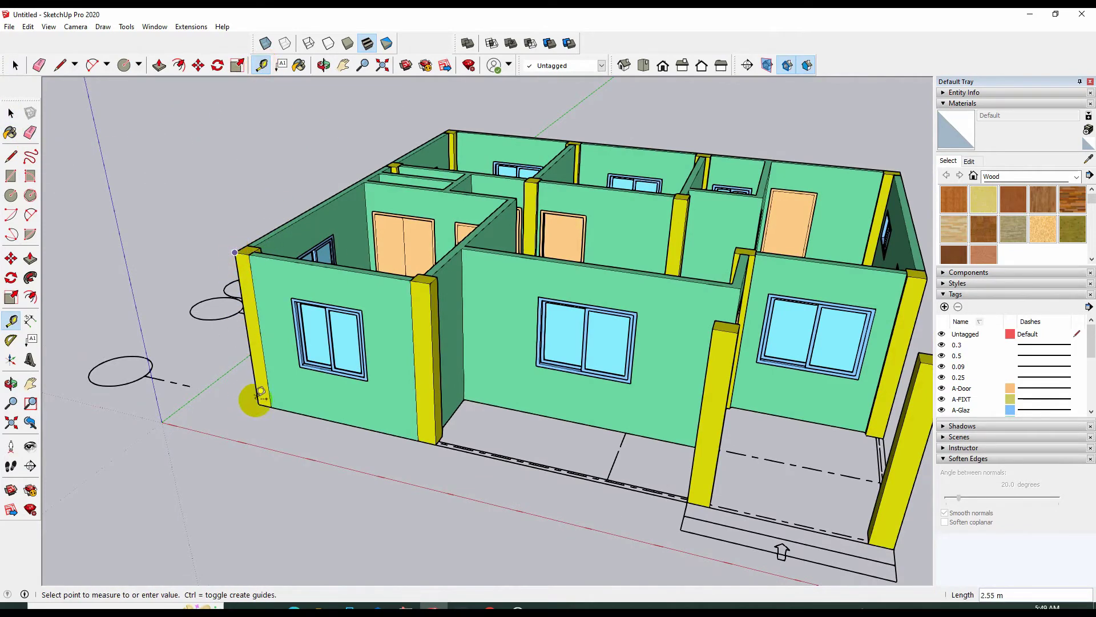
key(space)
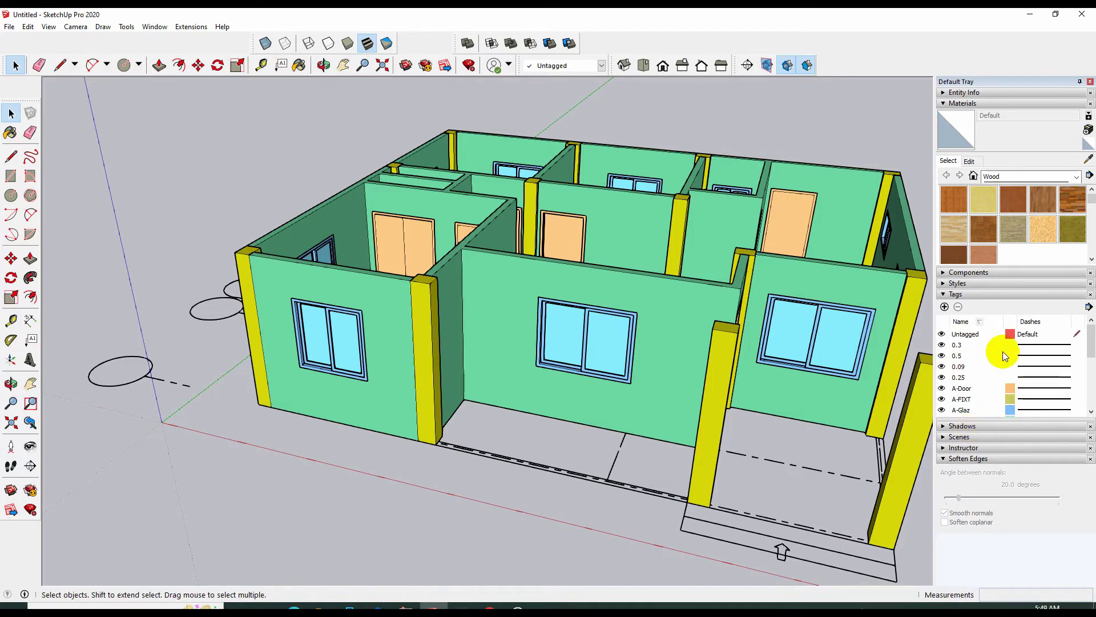
Collapse and re-expand the Tags panel to see the AutoCAD layers listed as tags
click(983, 295)
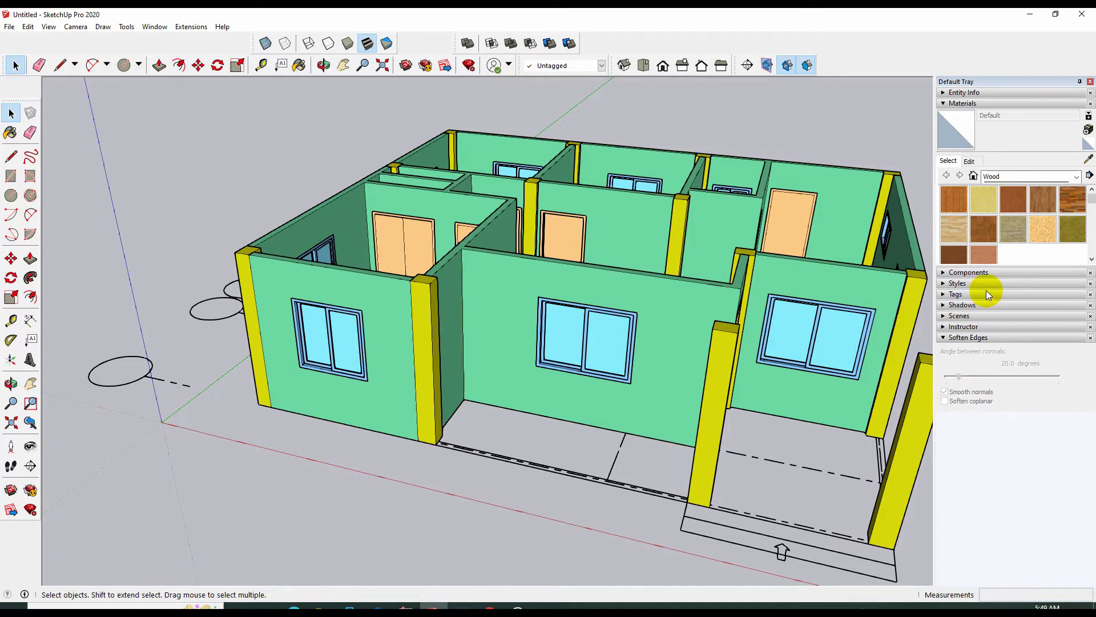
click(987, 294)
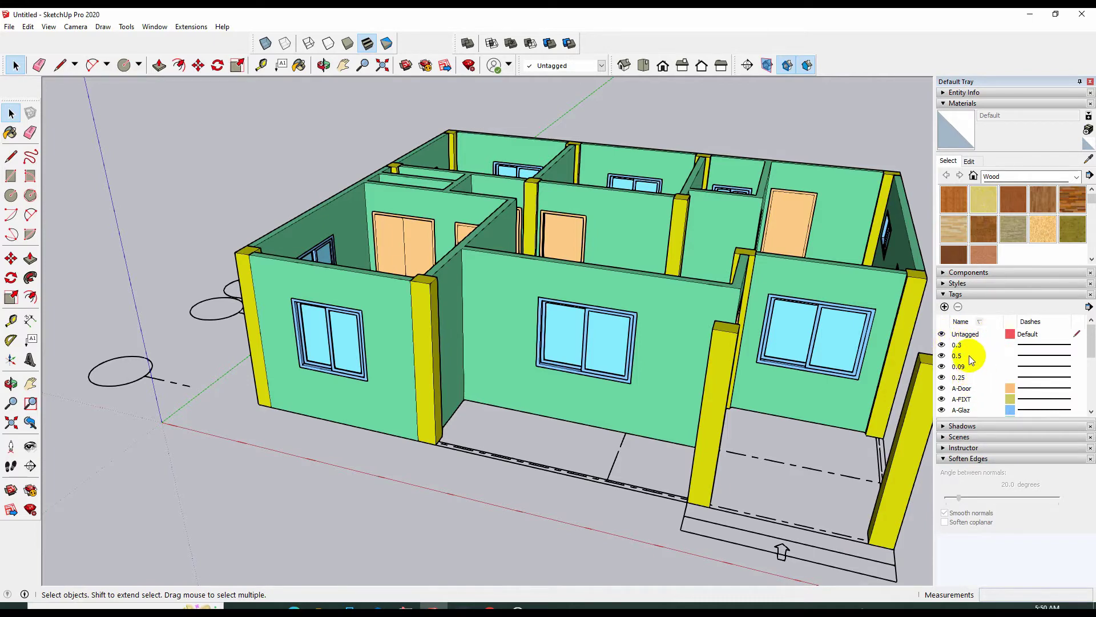
scroll(375, 348, down, 5)
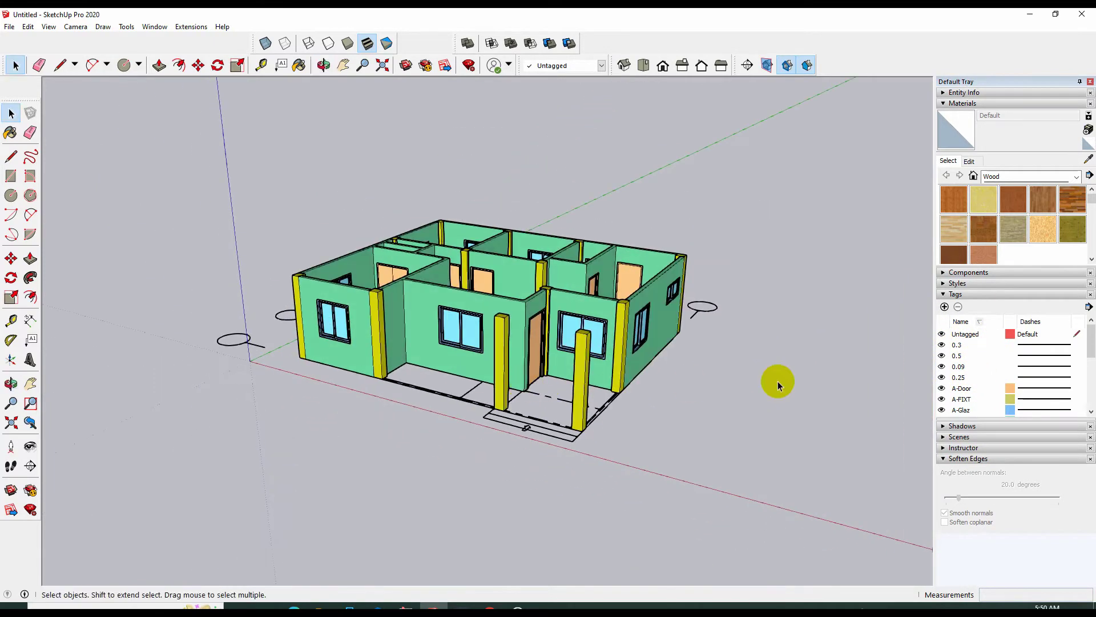
scroll(979, 351, up, 2)
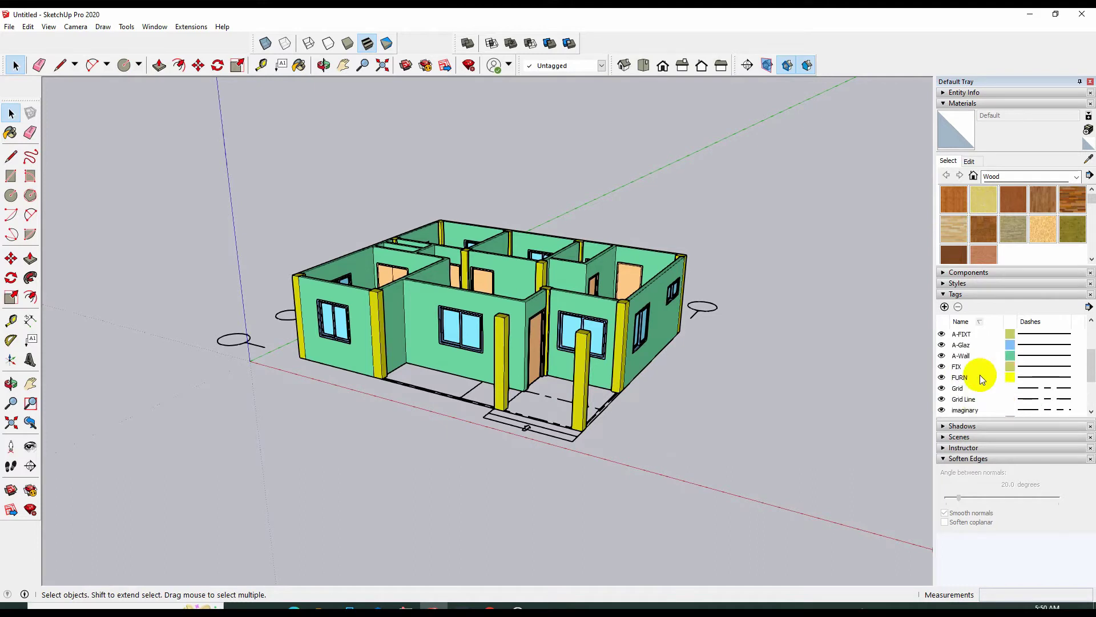
scroll(980, 375, up, 3)
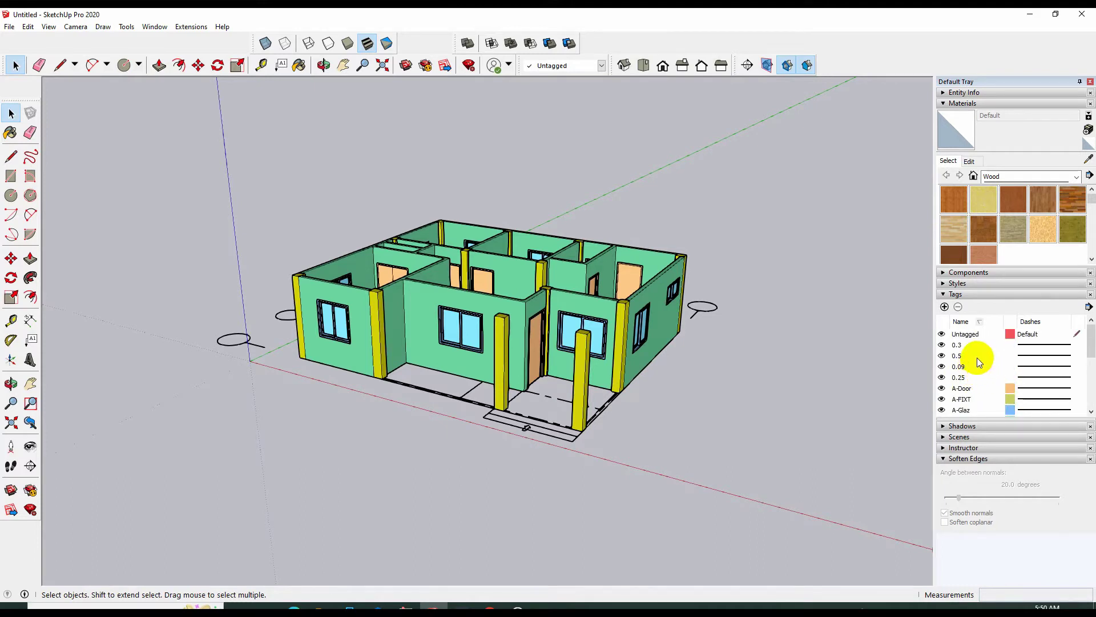
scroll(978, 357, down, 3)
scroll(977, 357, down, 2)
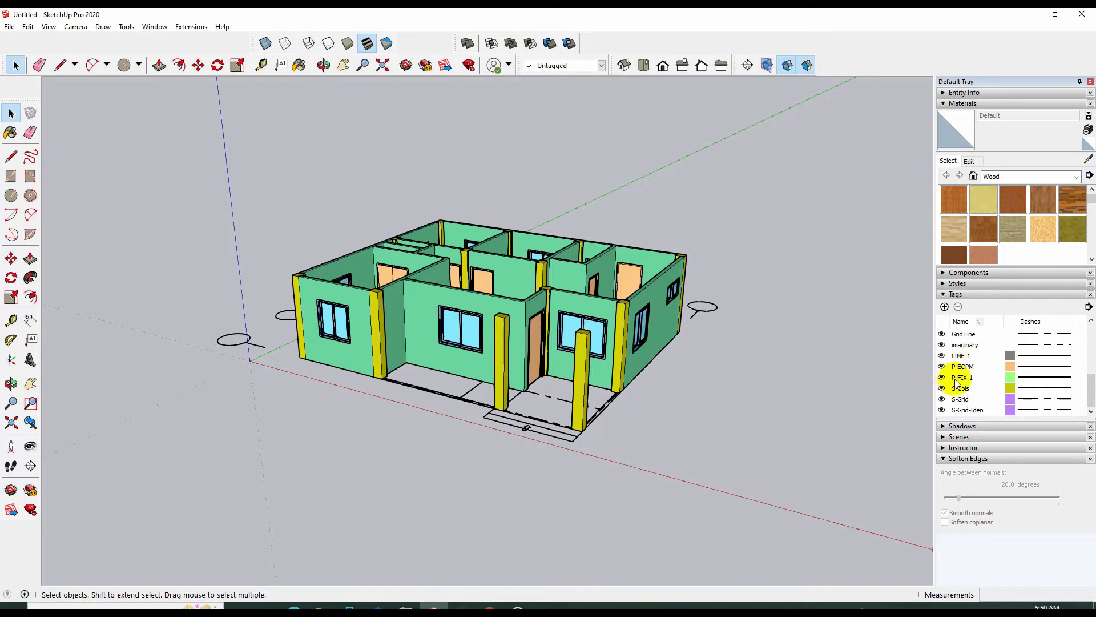
scroll(954, 374, up, 2)
scroll(959, 368, up, 2)
scroll(963, 366, down, 1)
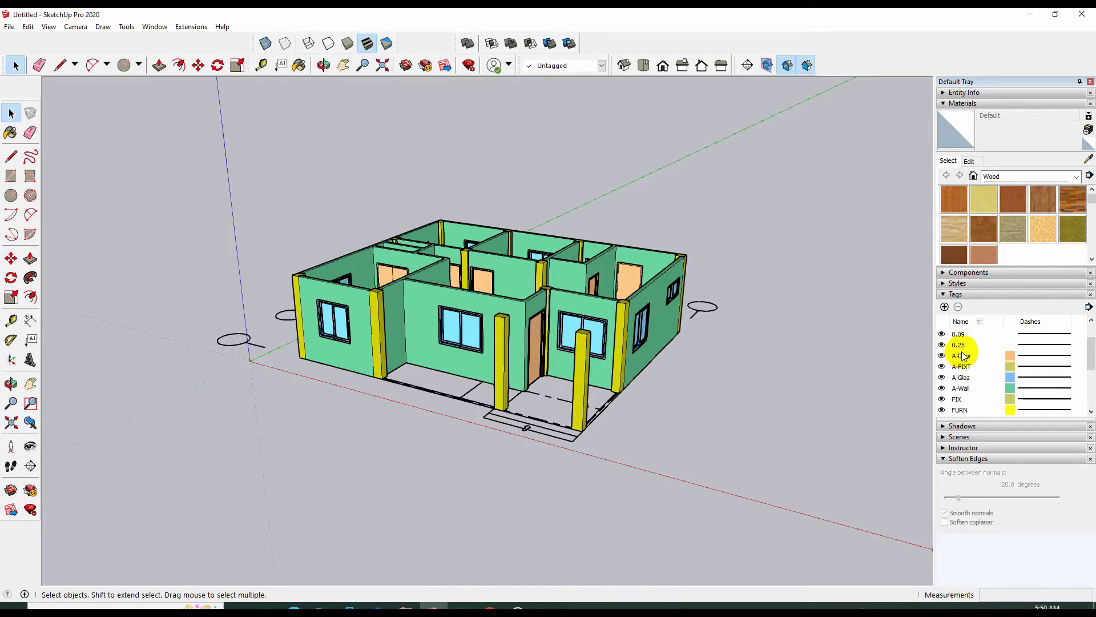
scroll(965, 360, down, 1)
scroll(963, 359, up, 2)
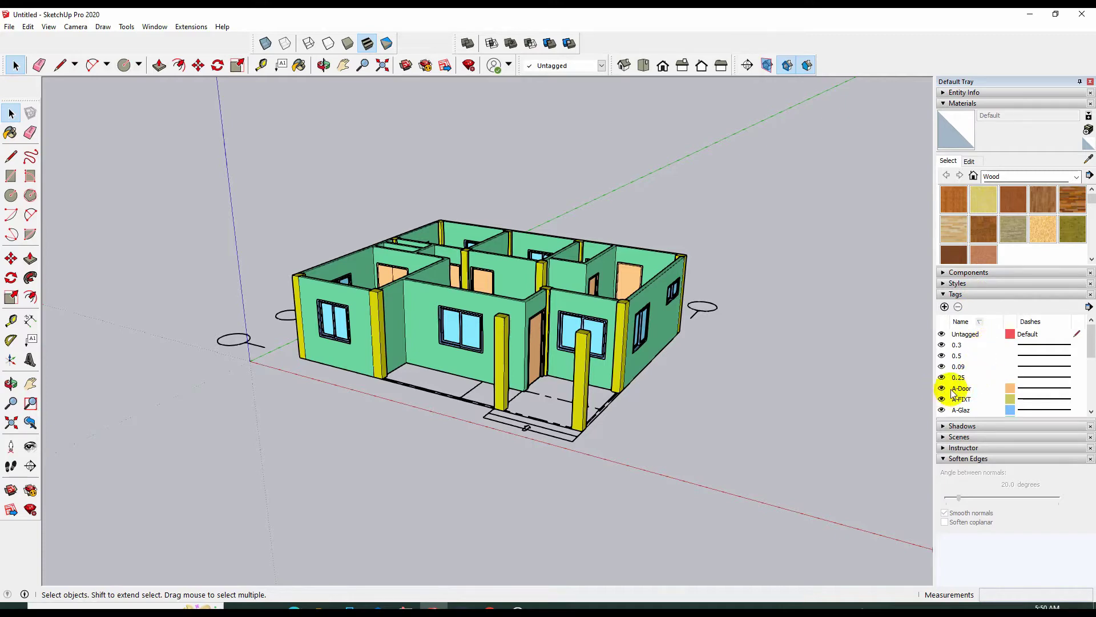
middle_drag(553, 366, 477, 366)
scroll(477, 365, up, 4)
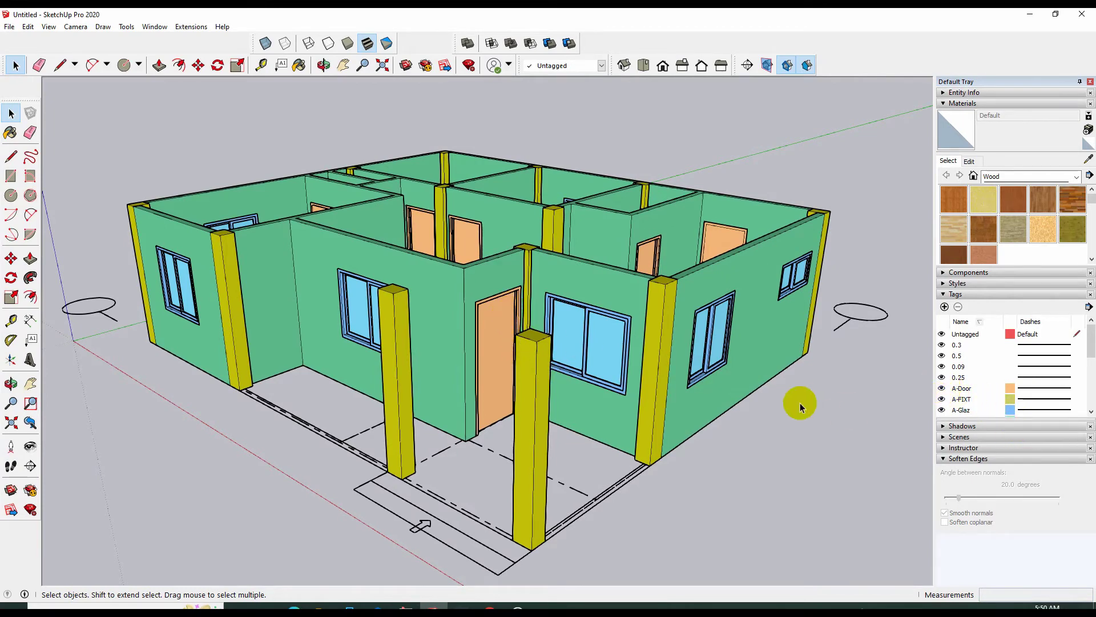
middle_drag(800, 403, 729, 416)
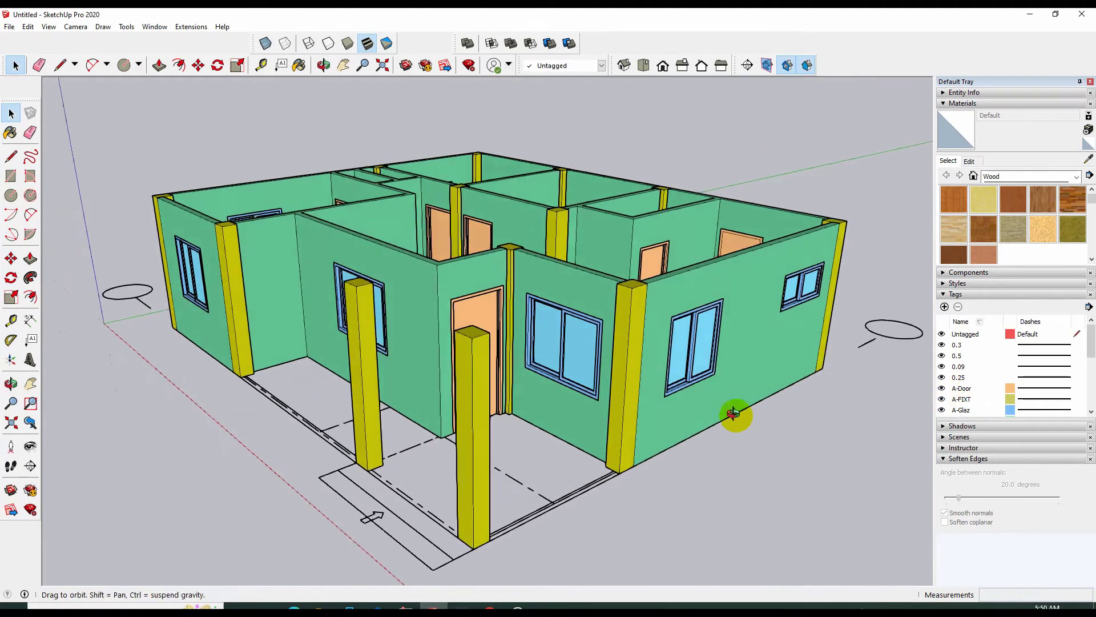
click(942, 388)
middle_drag(771, 423, 760, 472)
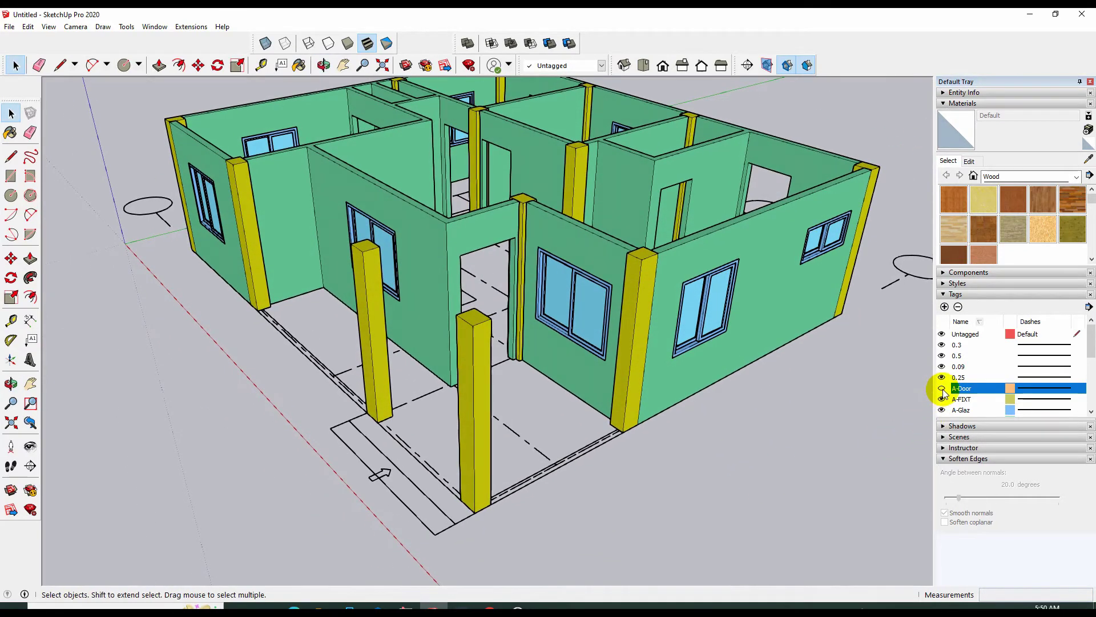
click(942, 388)
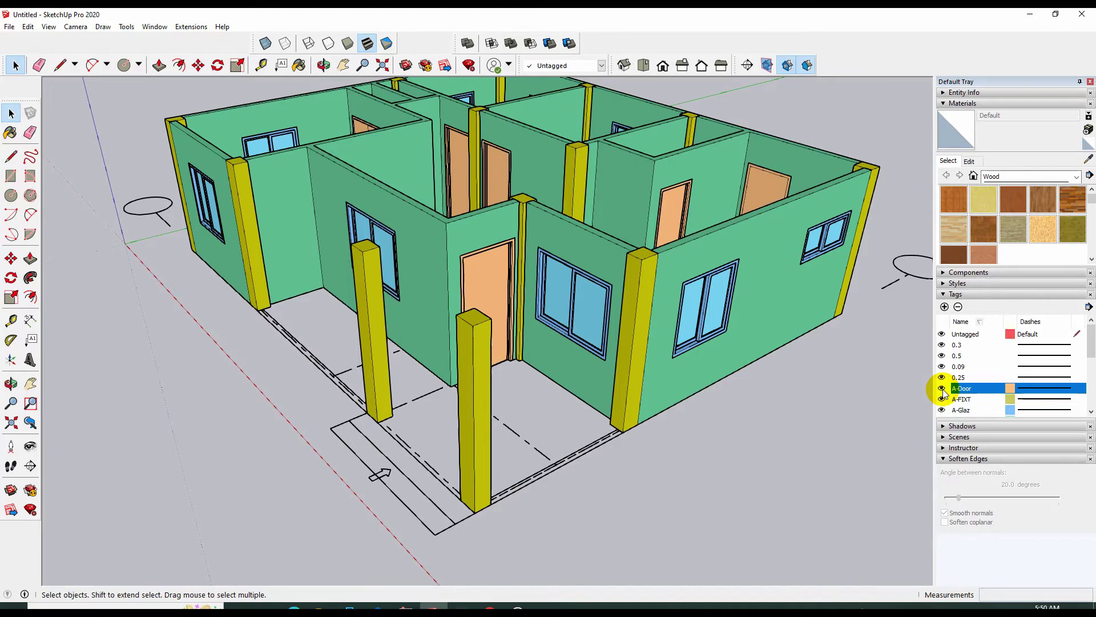
scroll(557, 483, down, 3)
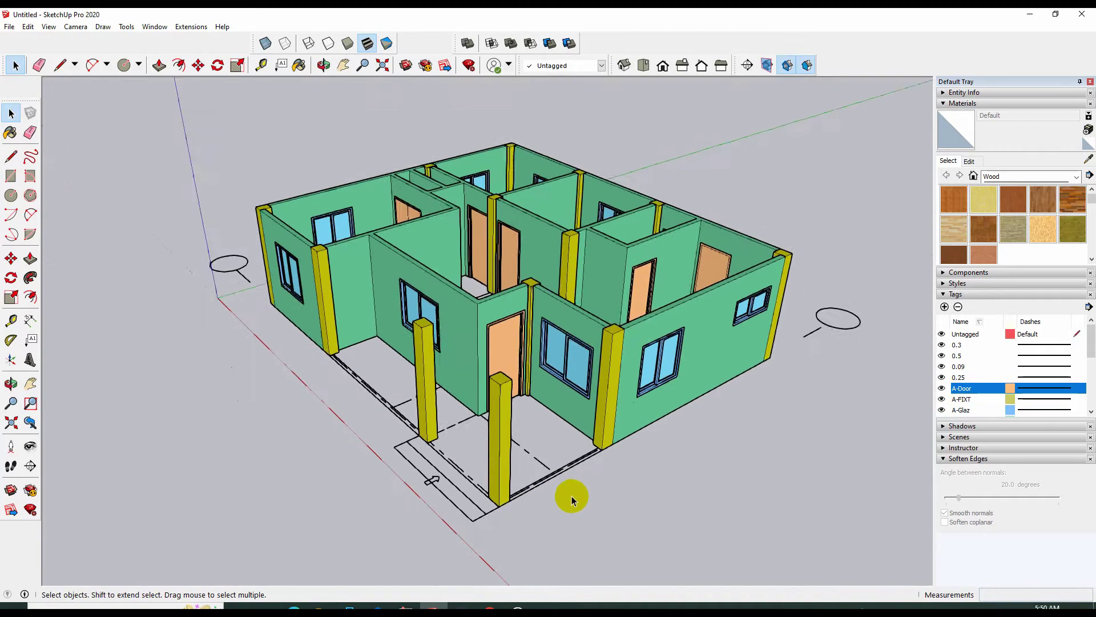
middle_drag(570, 497, 560, 456)
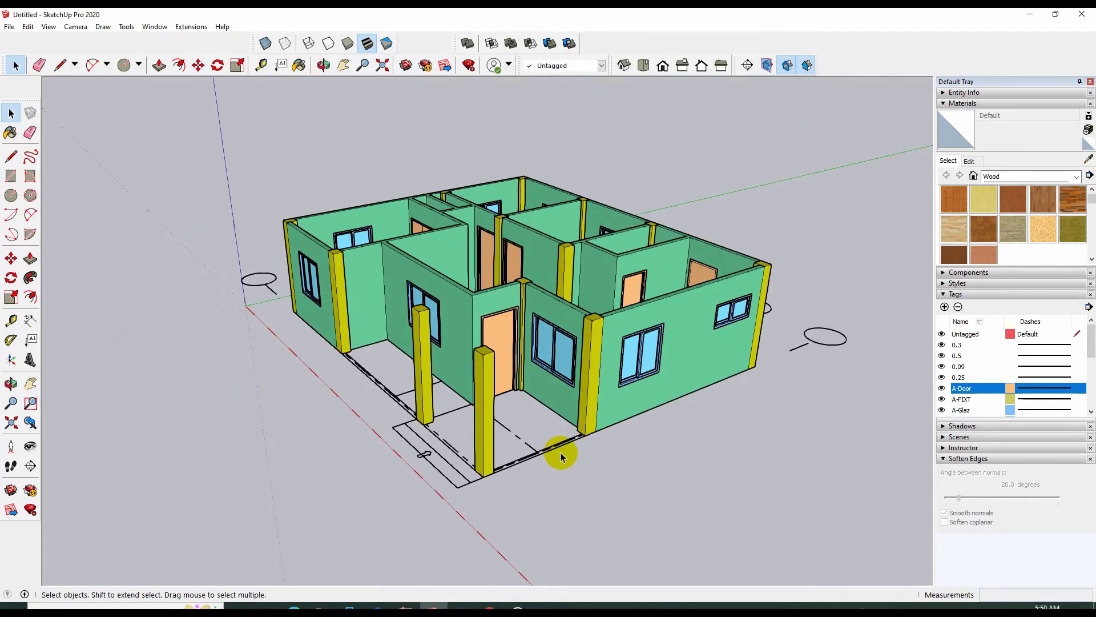
click(942, 410)
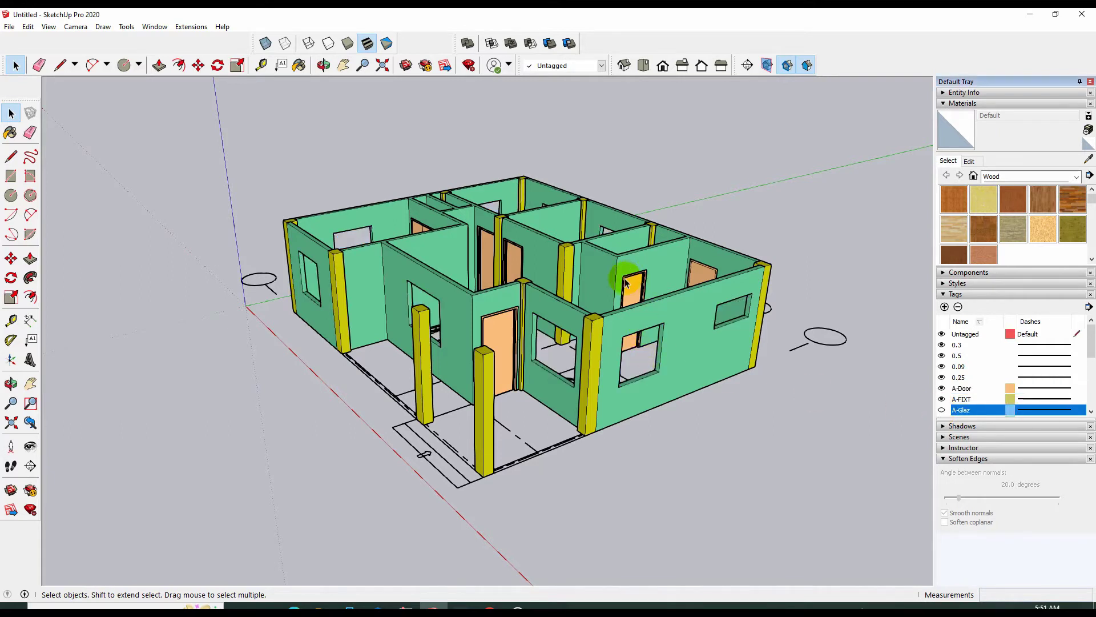
click(941, 410)
scroll(942, 406, down, 2)
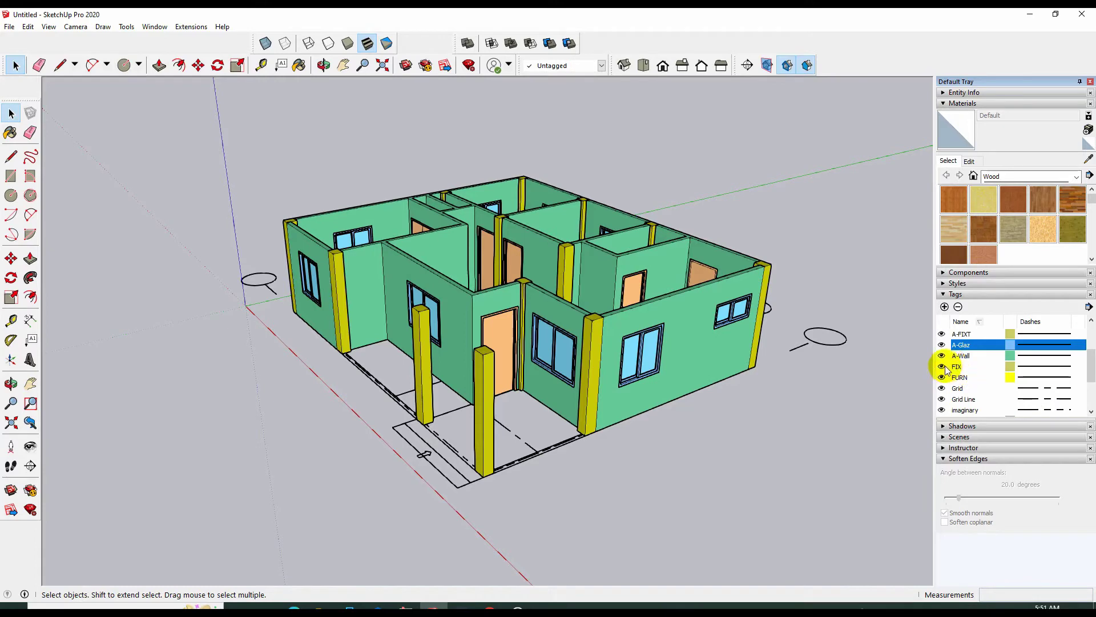
click(942, 355)
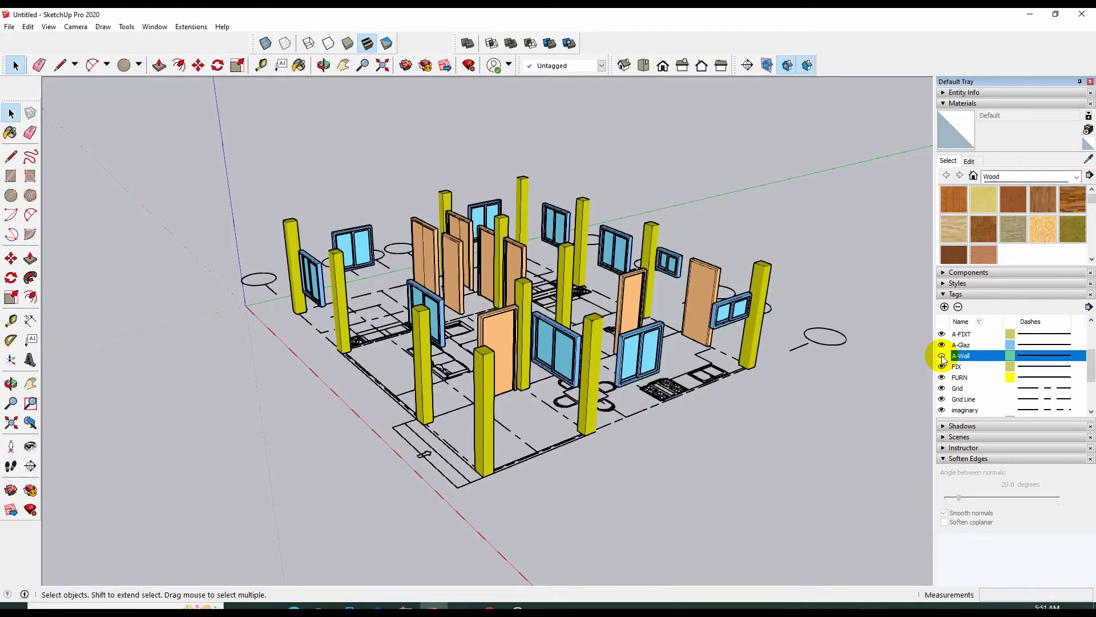
click(941, 355)
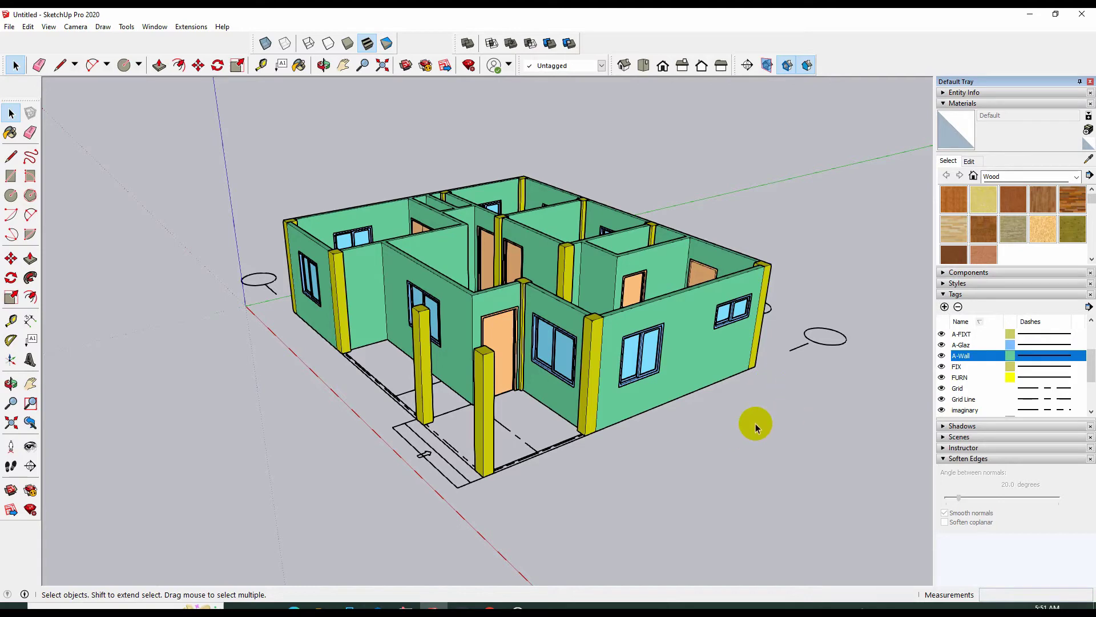
mouse_move(755, 427)
middle_down()
mouse_move(697, 443)
mouse_move(704, 463)
middle_up()
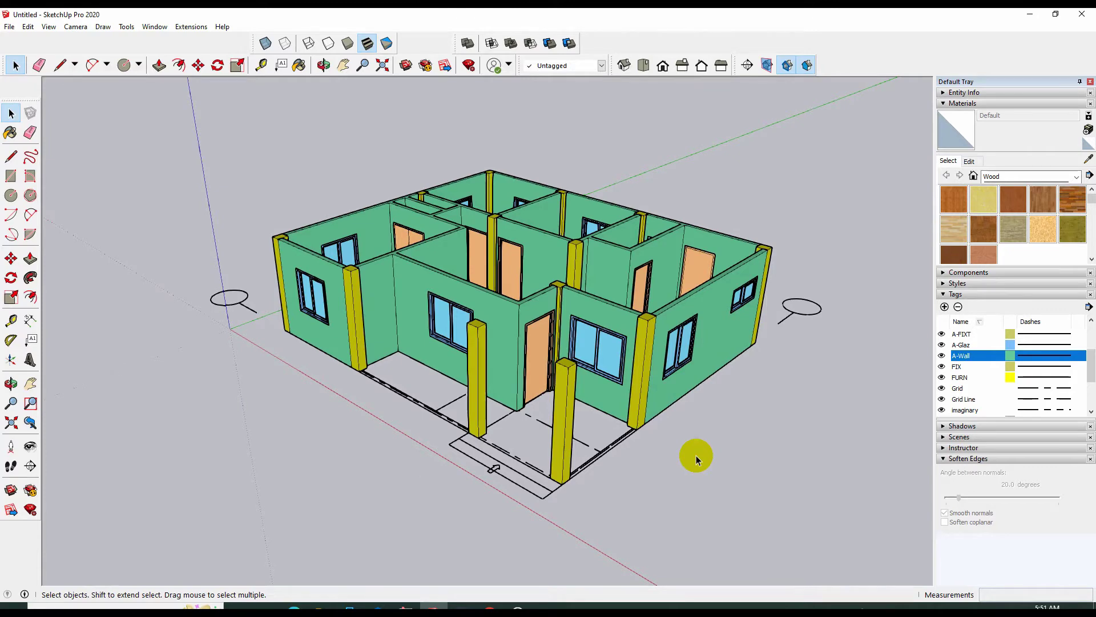
mouse_move(731, 449)
middle_down()
mouse_move(710, 465)
mouse_move(691, 451)
mouse_move(666, 455)
middle_up()
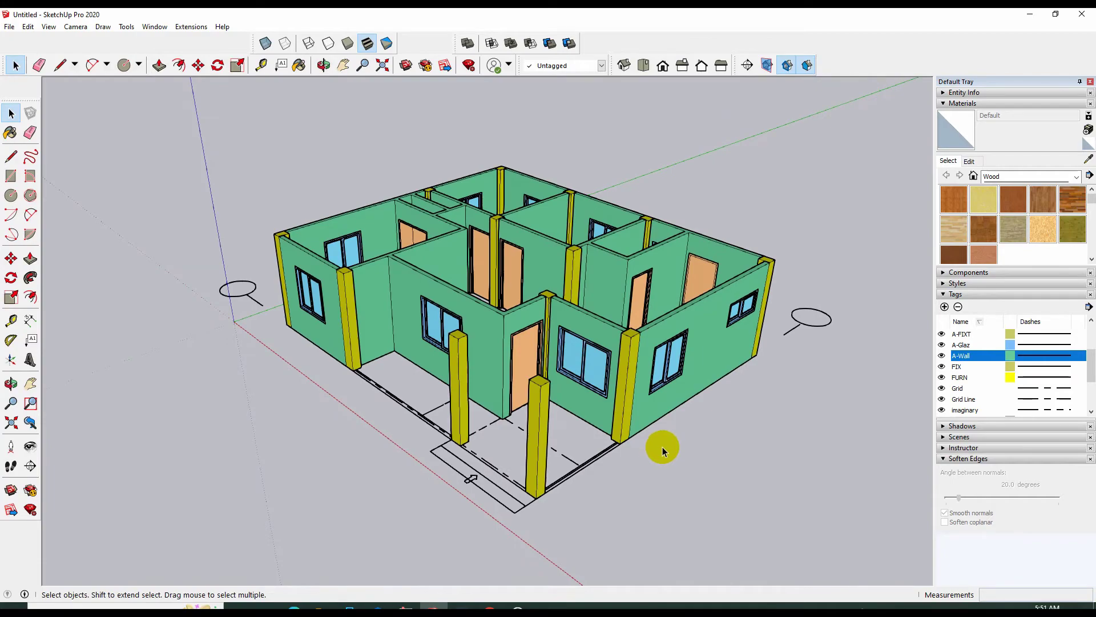
mouse_move(395, 306)
middle_down()
mouse_move(392, 345)
mouse_move(441, 321)
mouse_move(414, 324)
mouse_move(480, 335)
mouse_move(416, 379)
mouse_move(413, 357)
middle_up()
scroll(439, 328, up, 3)
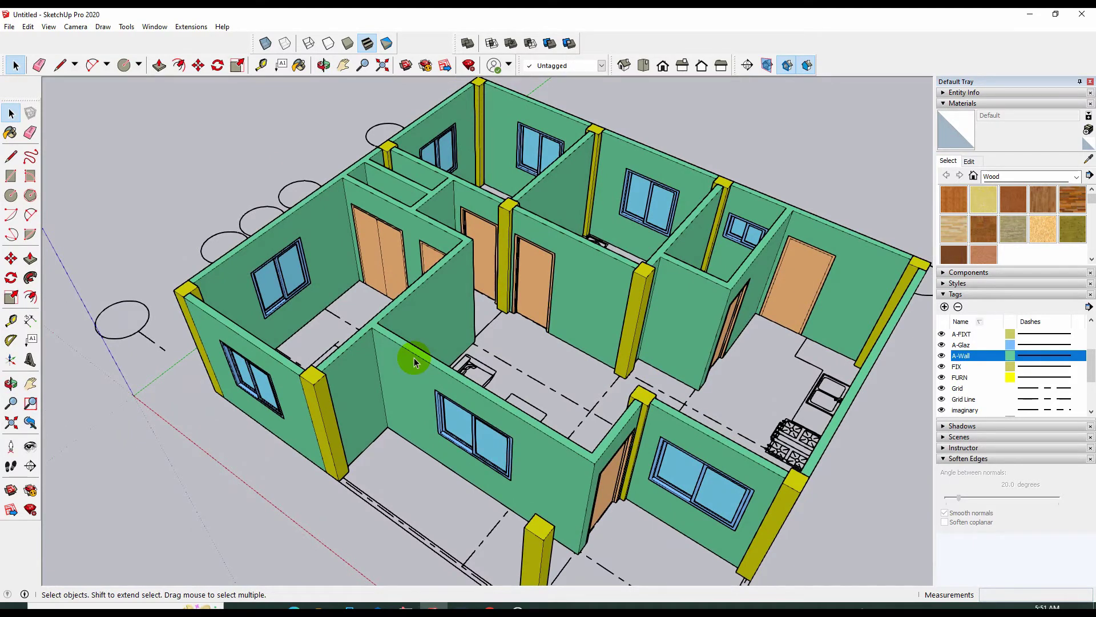
scroll(402, 310, down, 3)
mouse_move(402, 311)
middle_down()
mouse_move(399, 362)
mouse_move(379, 311)
mouse_move(449, 356)
mouse_move(544, 344)
mouse_move(544, 359)
middle_up()
scroll(448, 354, up, 3)
scroll(443, 363, up, 2)
key(ctrl+a)
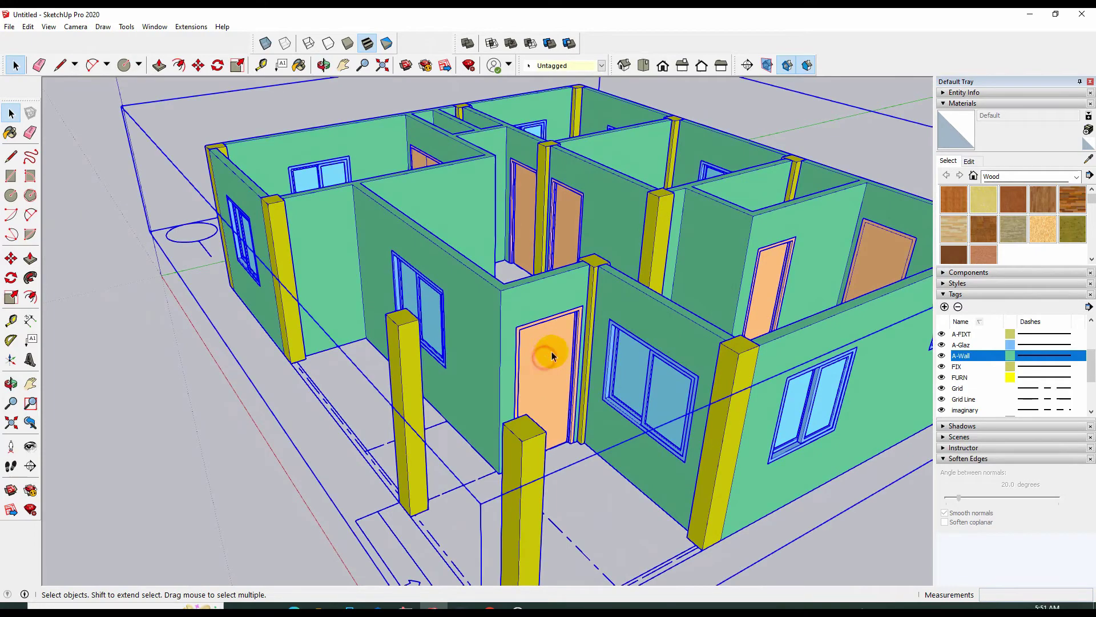
scroll(524, 345, down, 3)
click(779, 514)
scroll(564, 365, up, 2)
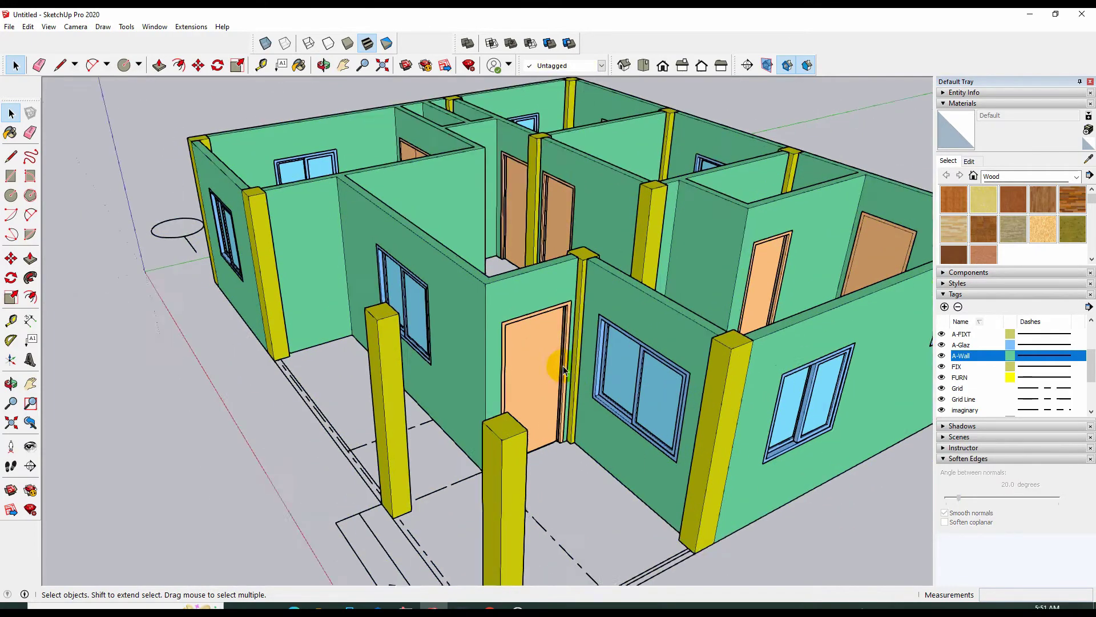
scroll(564, 366, up, 3)
scroll(564, 366, up, 1)
mouse_move(548, 368)
middle_down()
mouse_move(526, 350)
mouse_move(416, 345)
mouse_move(443, 210)
middle_up()
scroll(479, 329, up, 2)
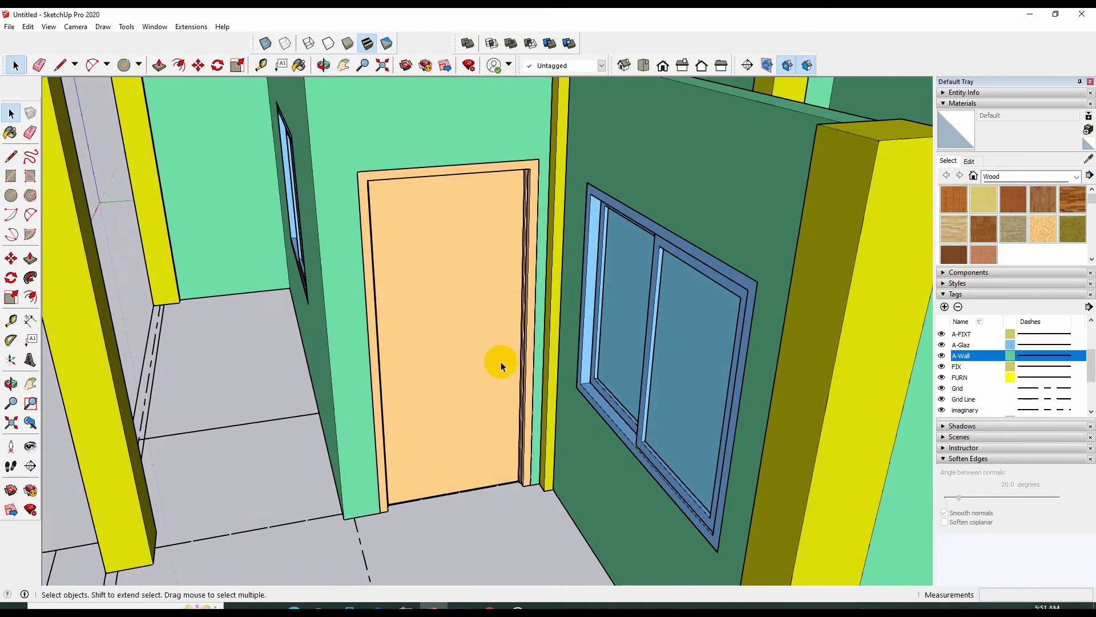
scroll(463, 330, down, 4)
mouse_move(462, 330)
middle_down()
mouse_move(448, 345)
mouse_move(507, 332)
middle_up()
scroll(485, 322, up, 2)
scroll(465, 313, up, 2)
mouse_move(461, 367)
middle_down()
mouse_move(478, 351)
mouse_move(482, 272)
middle_up()
scroll(481, 331, down, 3)
scroll(451, 355, down, 3)
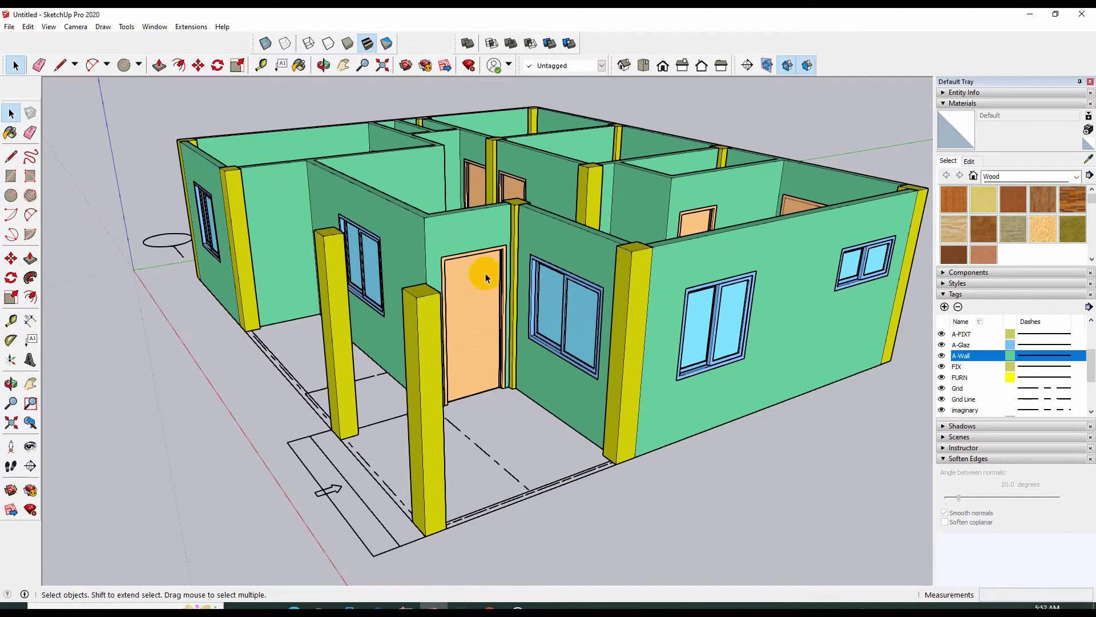
middle_drag(468, 360, 485, 328)
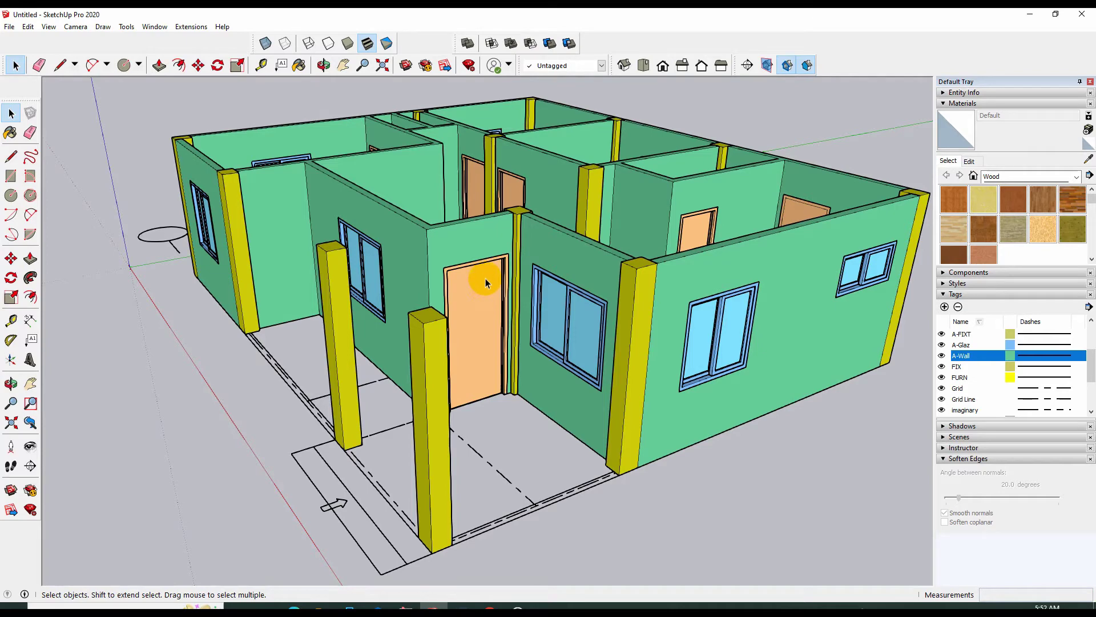
middle_drag(486, 278, 459, 341)
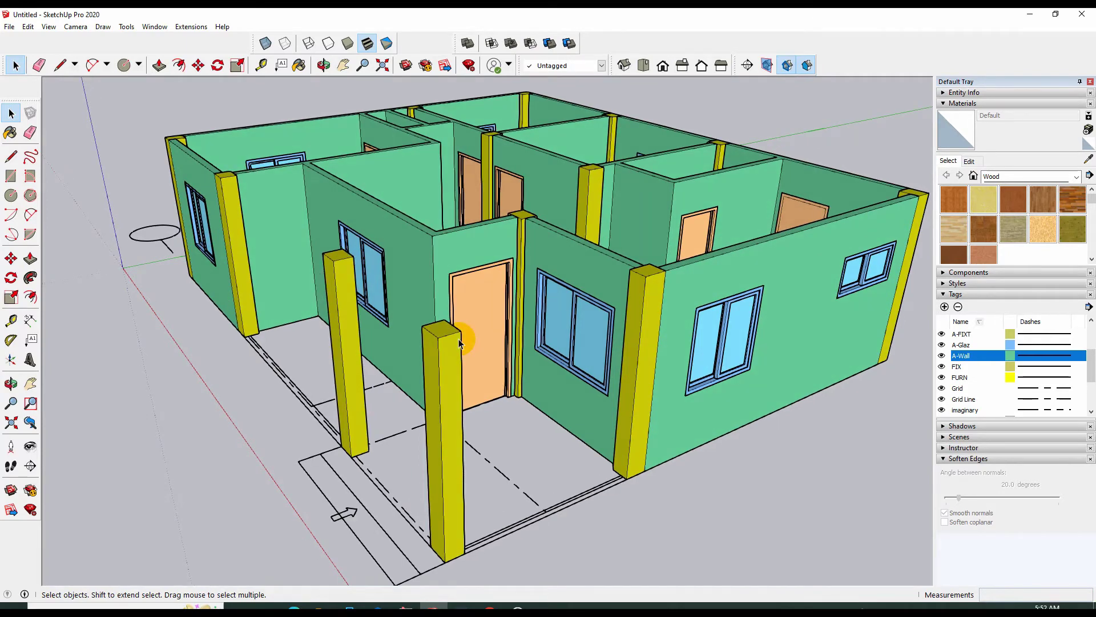
scroll(451, 325, down, 3)
middle_drag(423, 347, 482, 356)
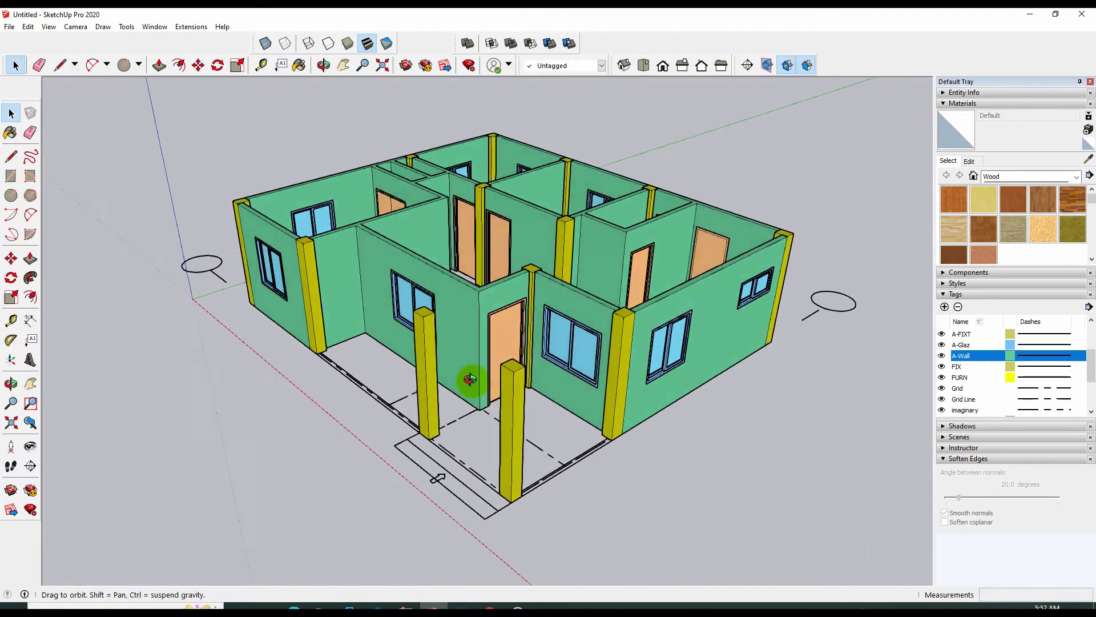
key(space)
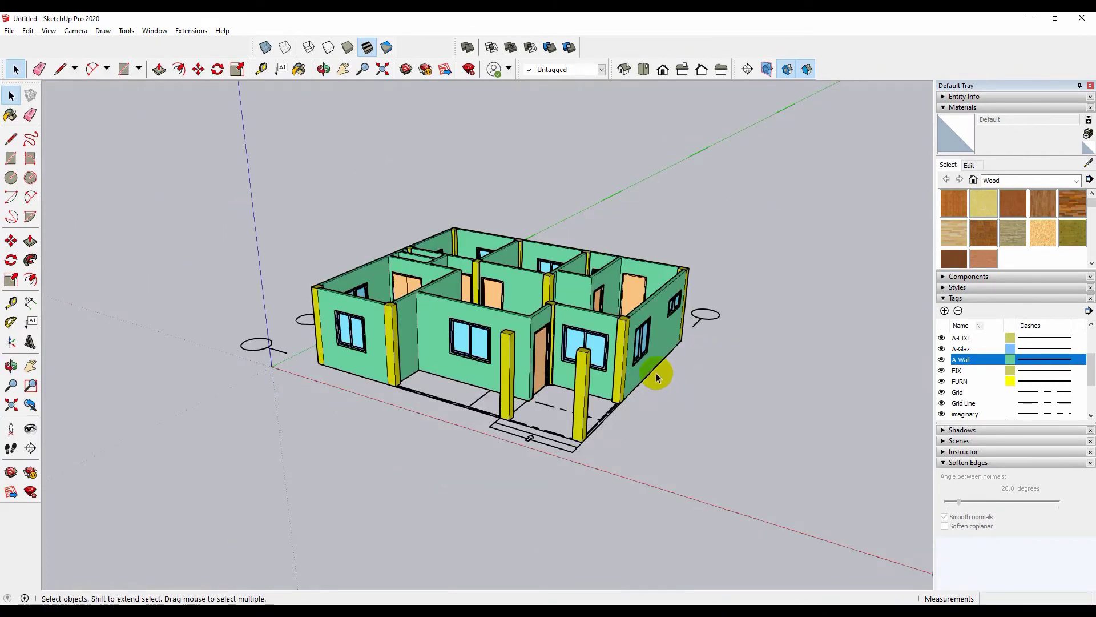
middle_drag(661, 386, 662, 393)
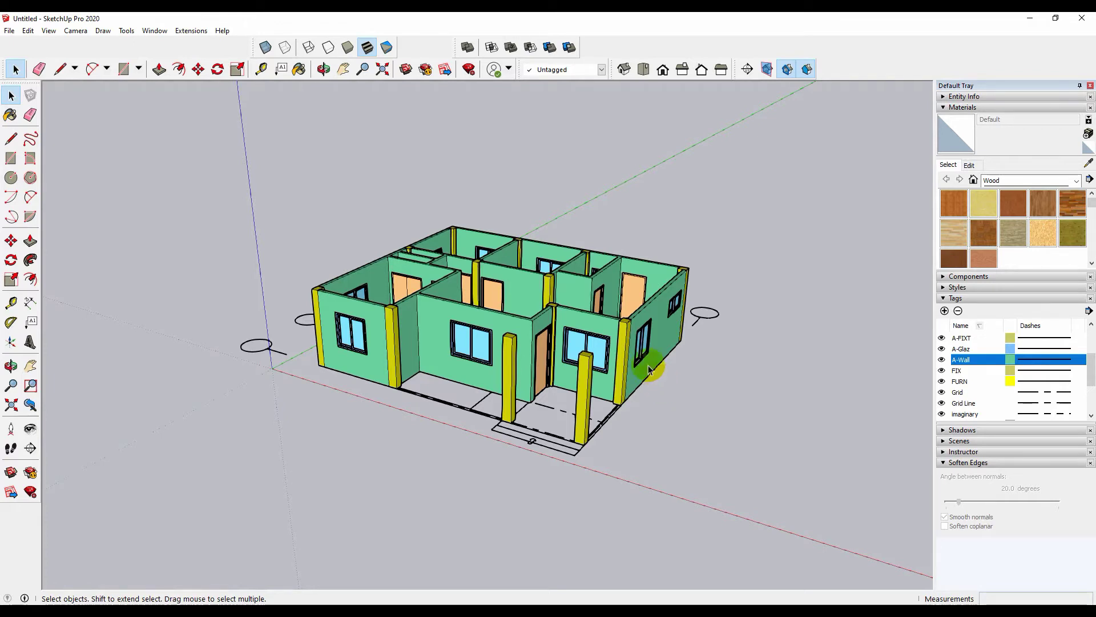
middle_drag(666, 350, 649, 363)
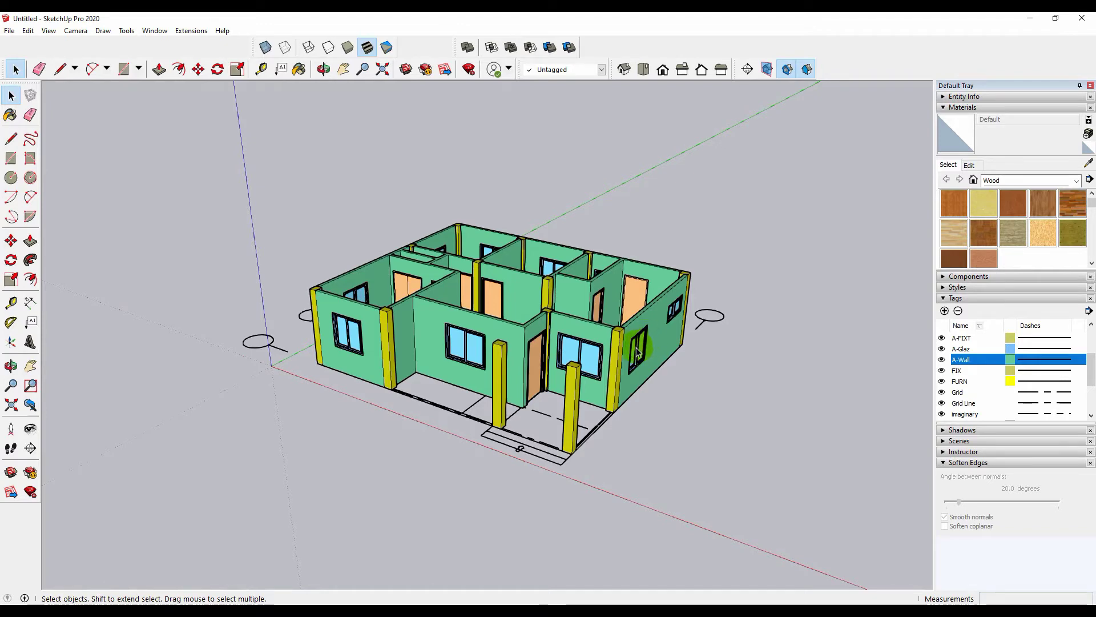
middle_drag(616, 363, 631, 354)
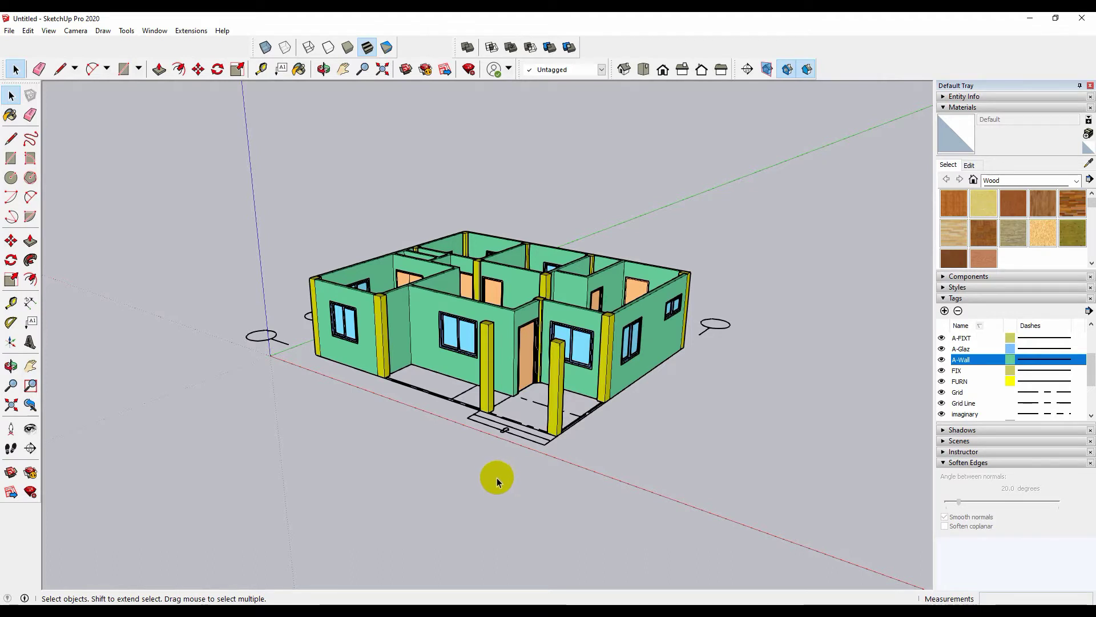
mouse_move(485, 476)
middle_down()
mouse_move(485, 495)
mouse_move(496, 469)
middle_up()
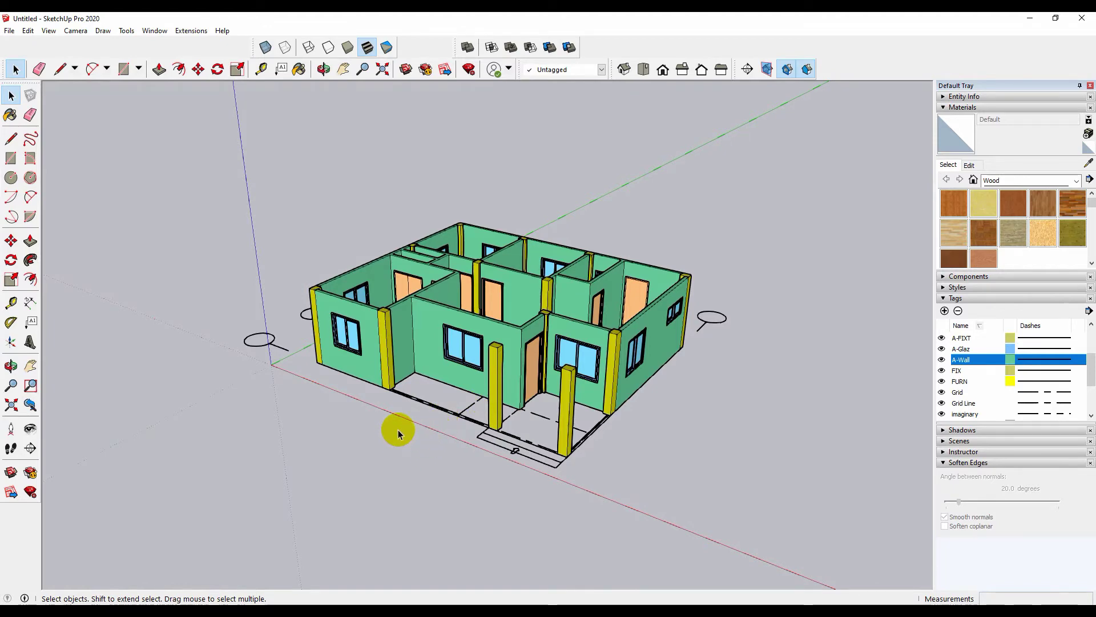
mouse_move(398, 434)
middle_down()
mouse_move(411, 367)
mouse_move(416, 384)
mouse_move(296, 399)
mouse_move(436, 379)
mouse_move(441, 405)
middle_up()
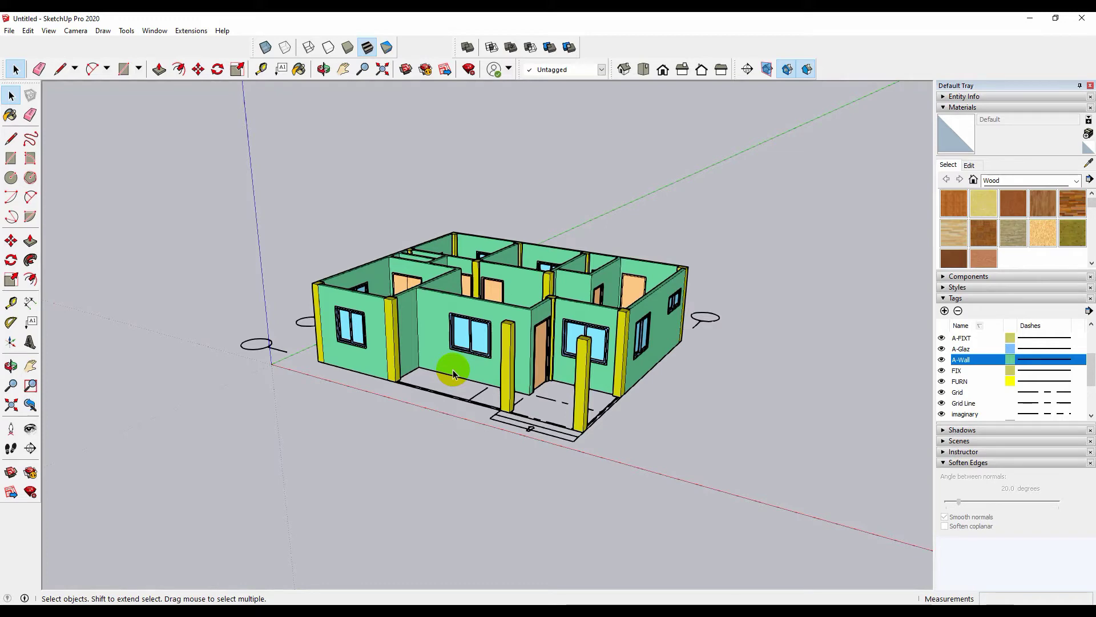
mouse_move(450, 369)
middle_down()
mouse_move(459, 374)
mouse_move(447, 395)
mouse_move(358, 372)
mouse_move(394, 412)
middle_up()
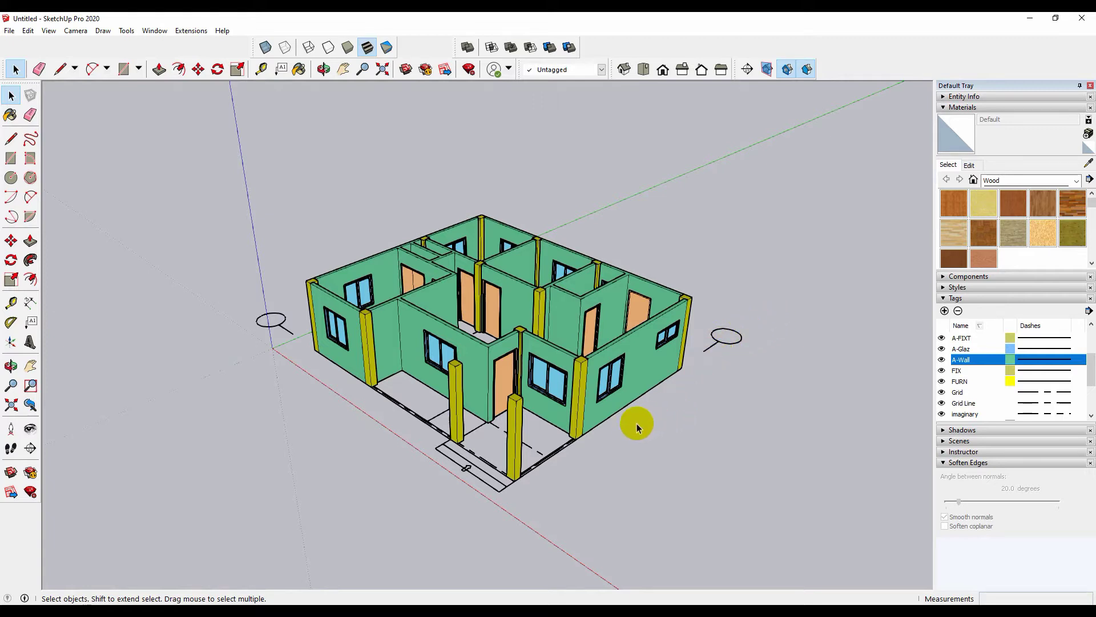
Zoom and orbit around the house to look at it from several angles
scroll(588, 464, up, 2)
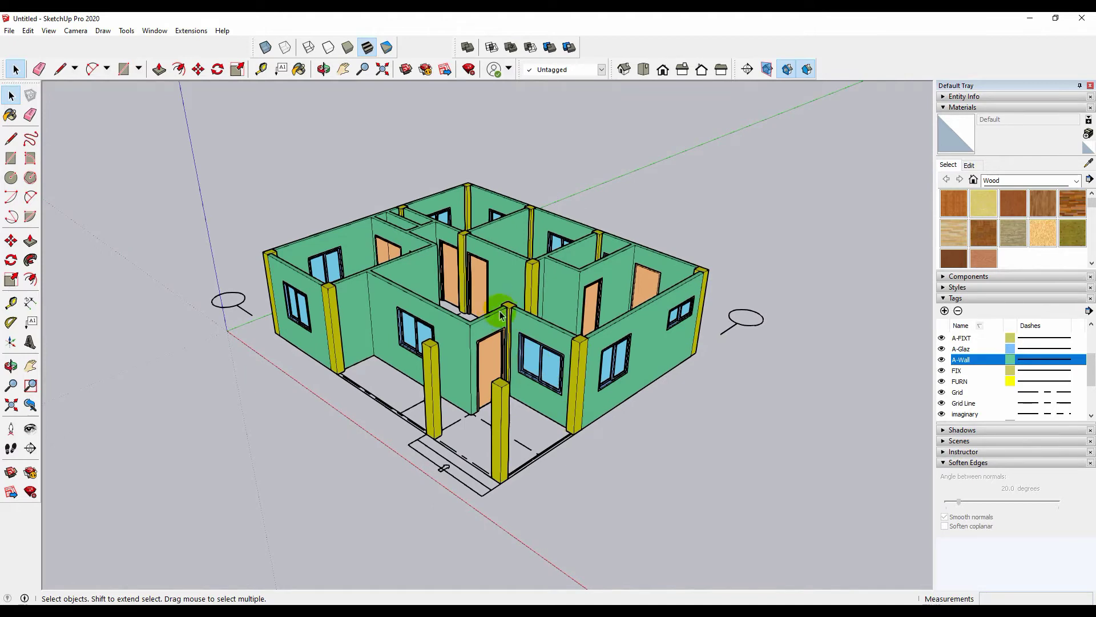
scroll(465, 277, up, 2)
scroll(465, 277, up, 3)
middle_drag(471, 282, 480, 307)
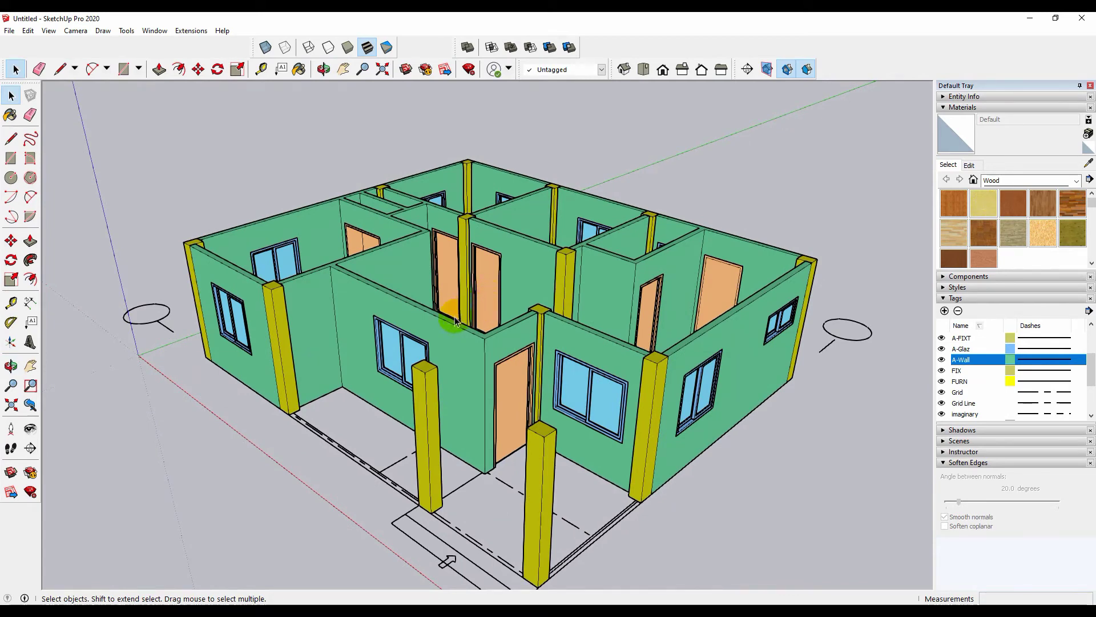
middle_drag(451, 325, 505, 324)
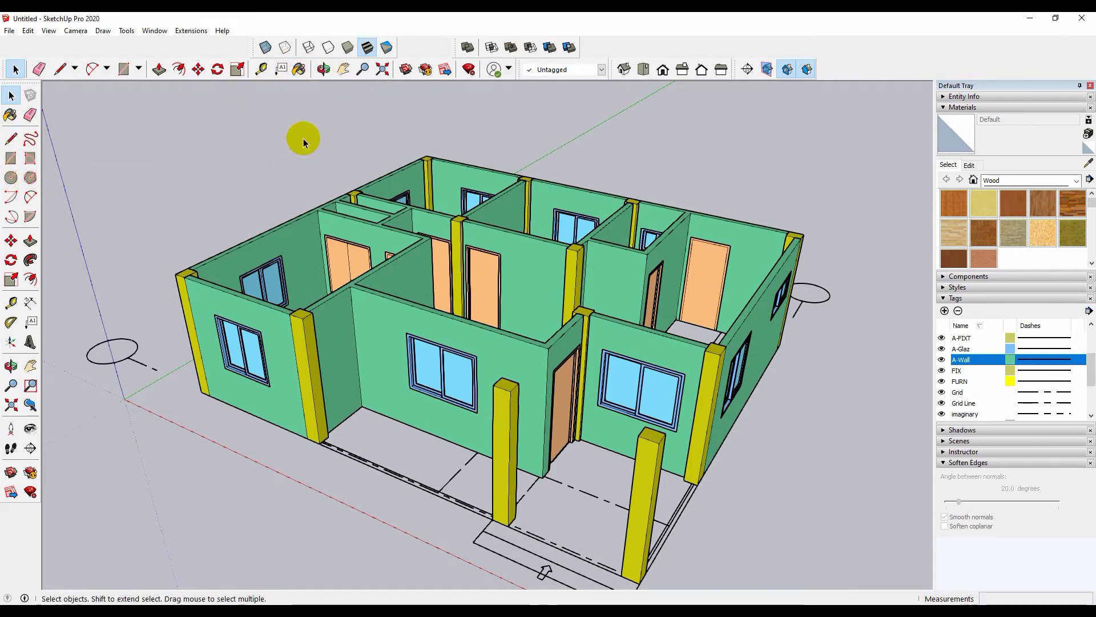
scroll(320, 154, down, 1)
scroll(303, 173, down, 1)
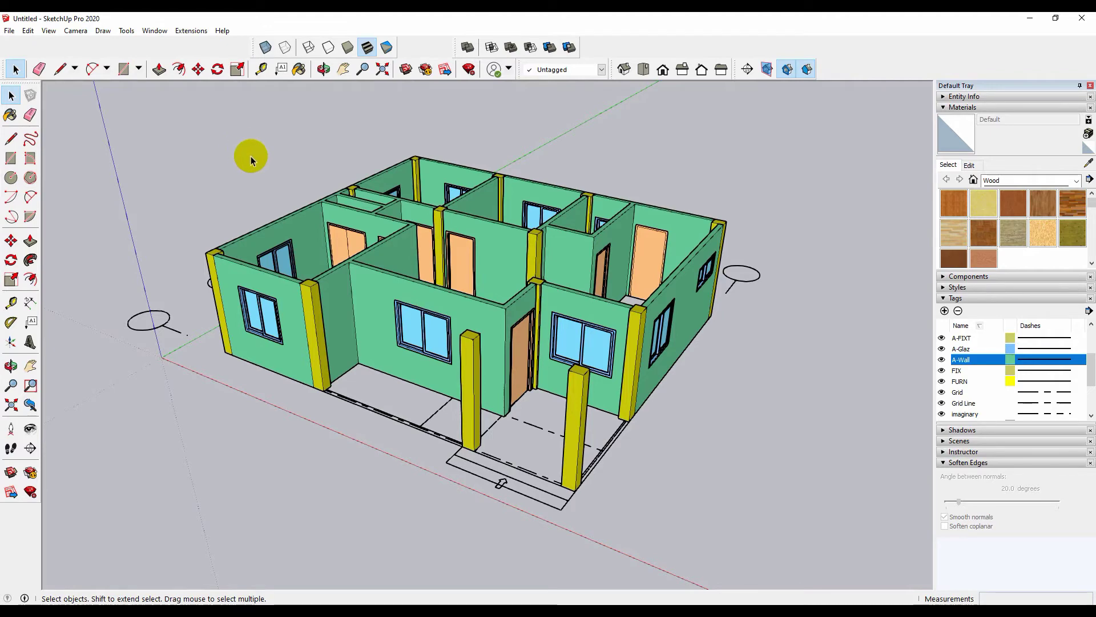
mouse_move(210, 175)
middle_down()
mouse_move(220, 183)
mouse_move(218, 166)
mouse_move(218, 179)
middle_up()
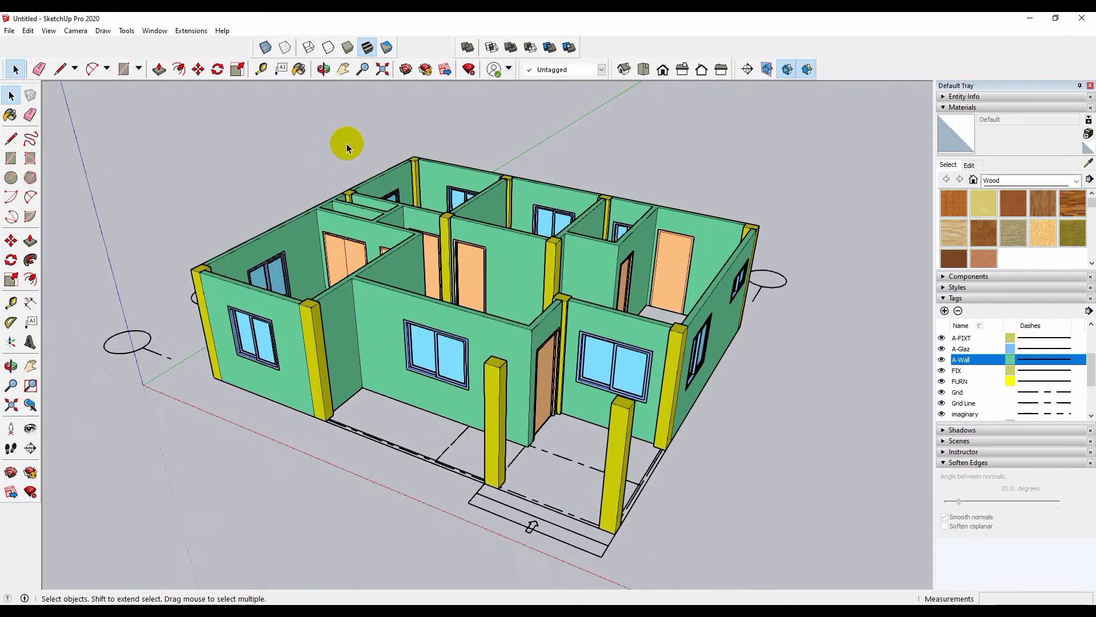
middle_drag(347, 147, 341, 150)
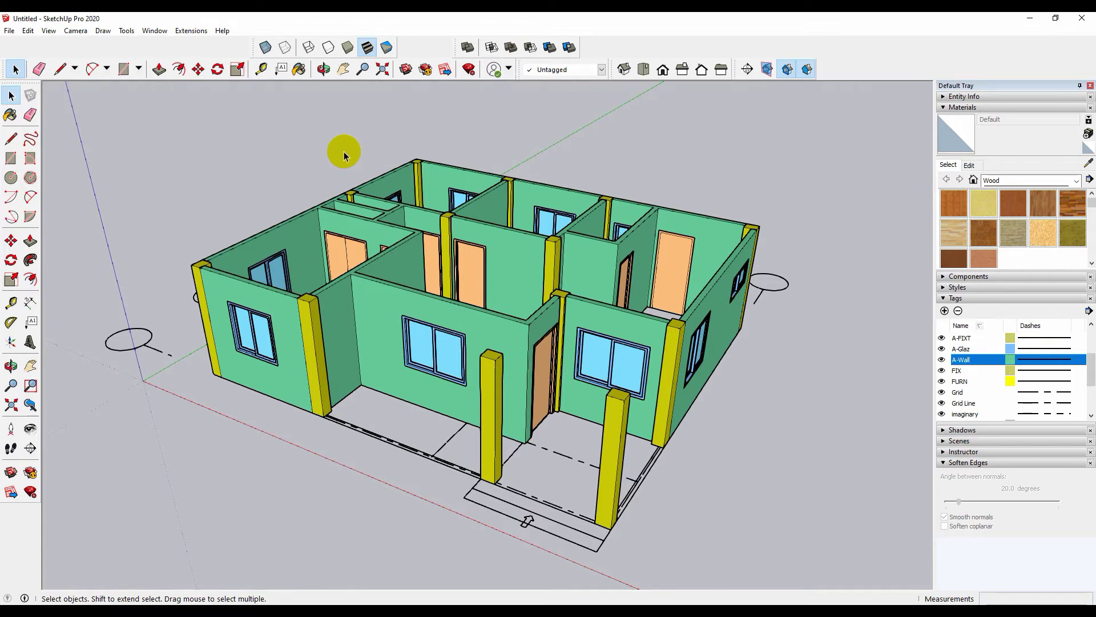
middle_drag(325, 153, 308, 181)
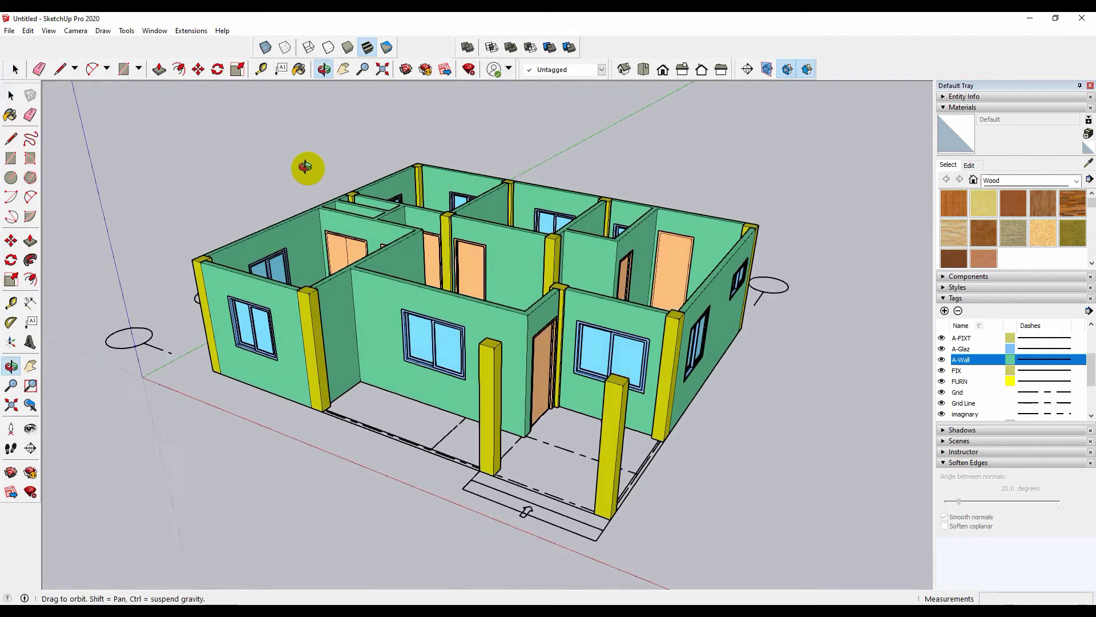
Return to Select, then orbit to a lower angle and view the house from the opposite side
key(space)
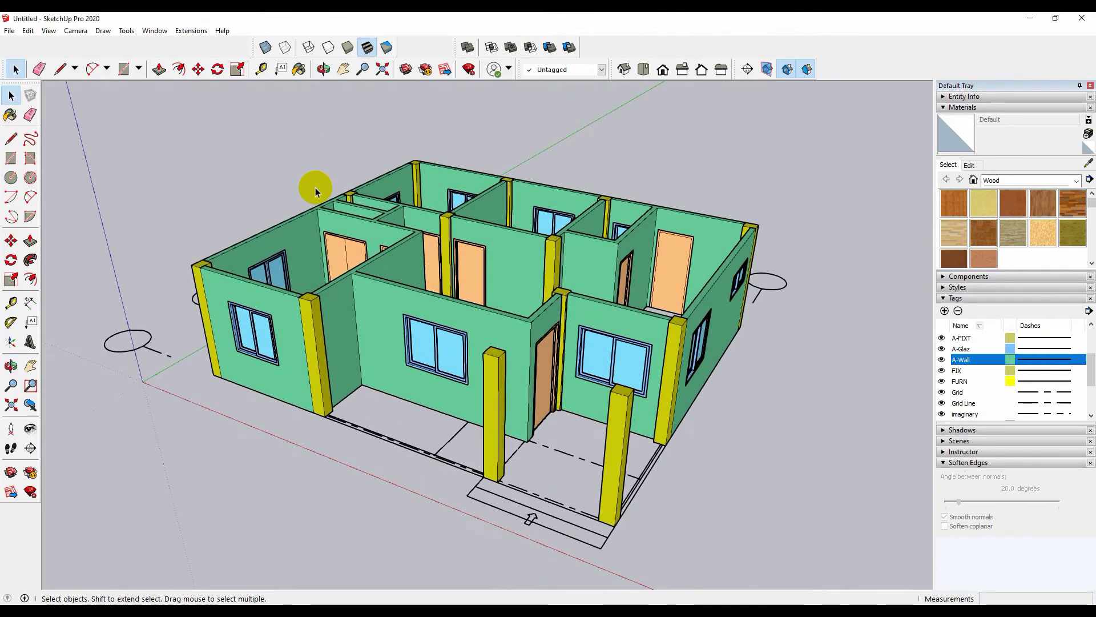
scroll(317, 176, down, 3)
mouse_move(281, 213)
middle_down()
mouse_move(316, 220)
mouse_move(494, 181)
mouse_move(398, 214)
mouse_move(437, 217)
middle_up()
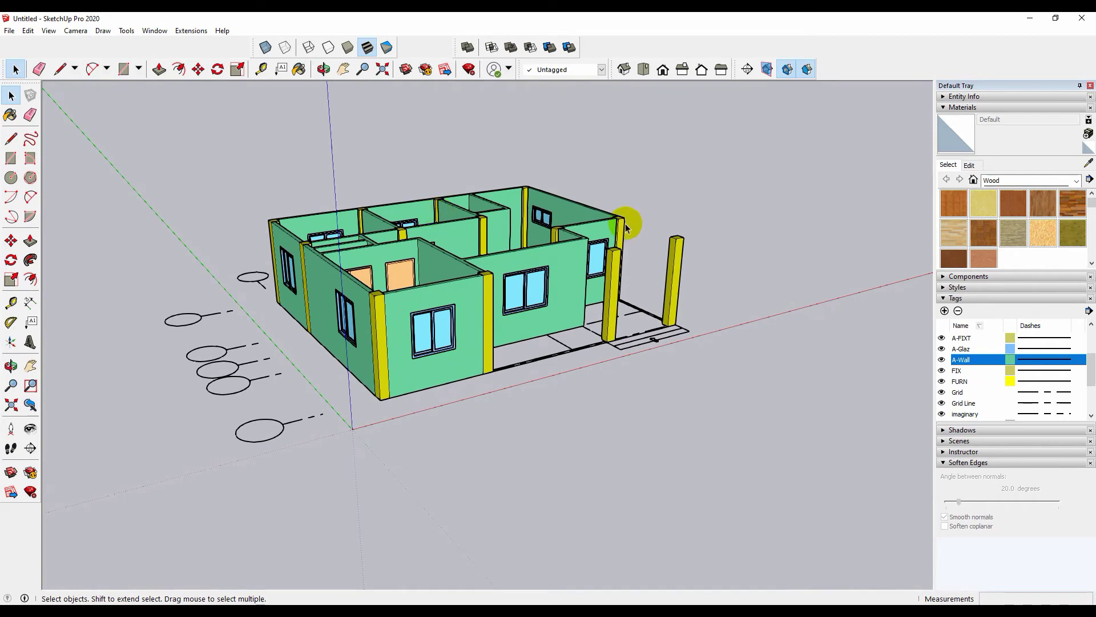
middle_drag(714, 262, 435, 313)
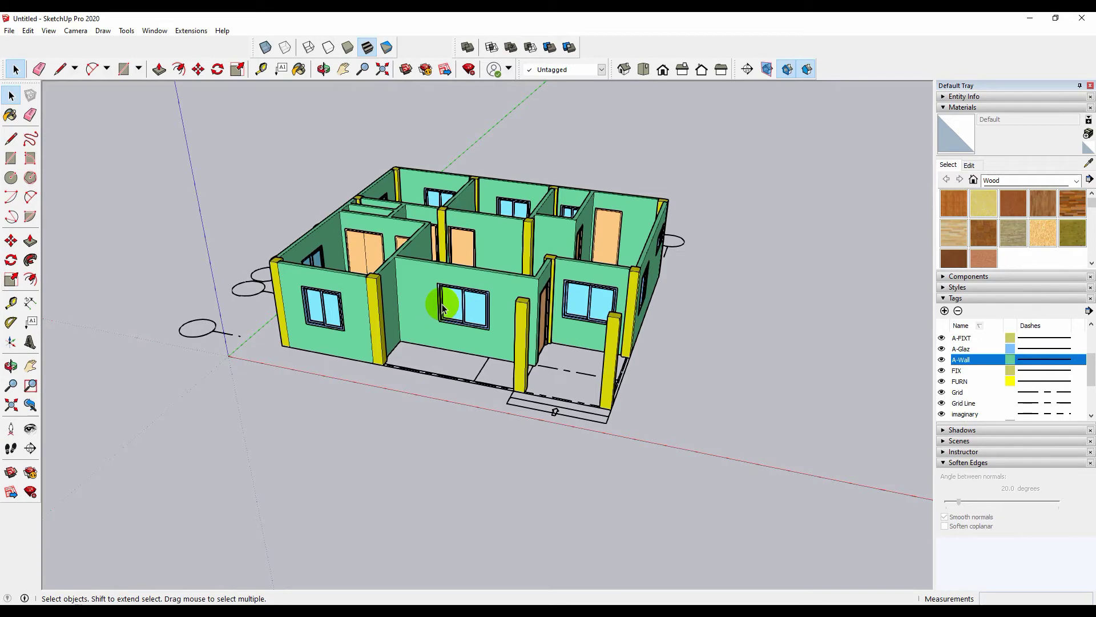
scroll(322, 331, up, 3)
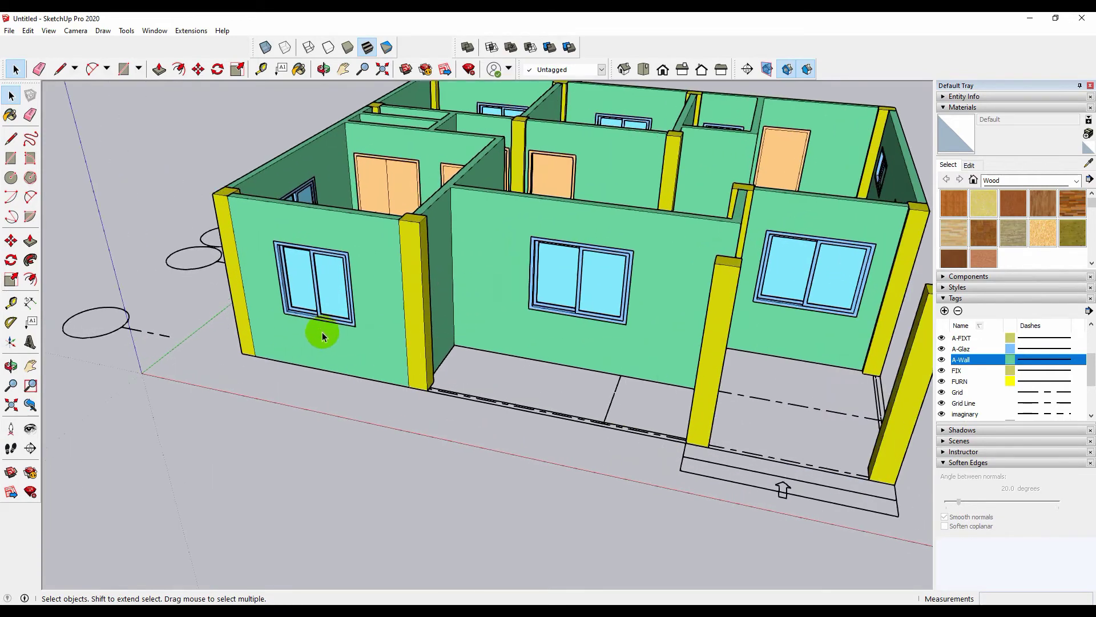
scroll(282, 326, up, 3)
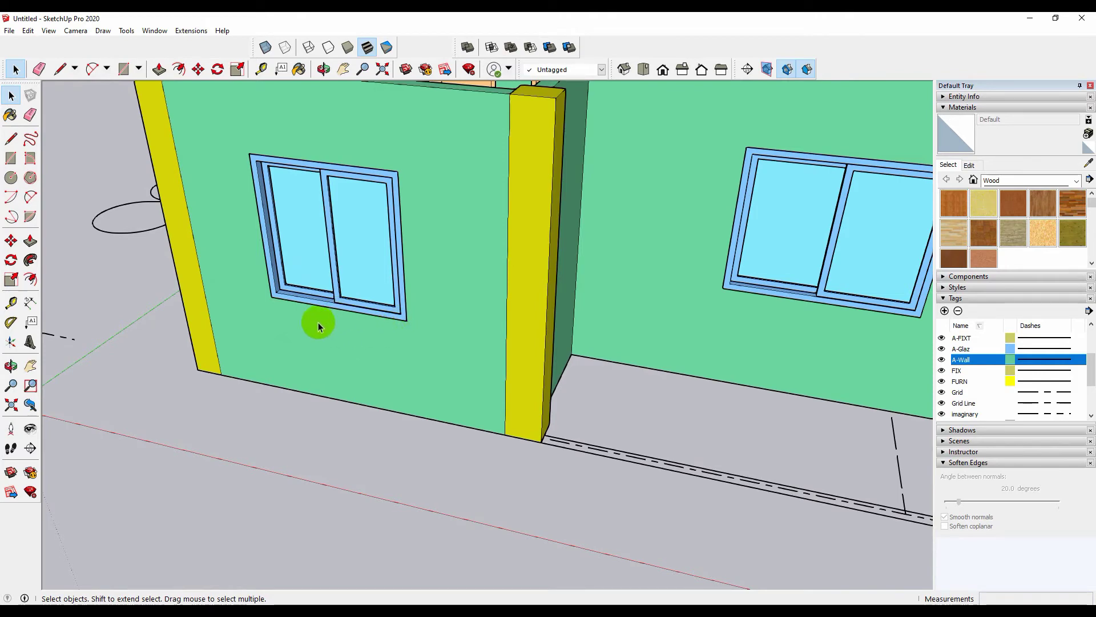
scroll(292, 316, down, 3)
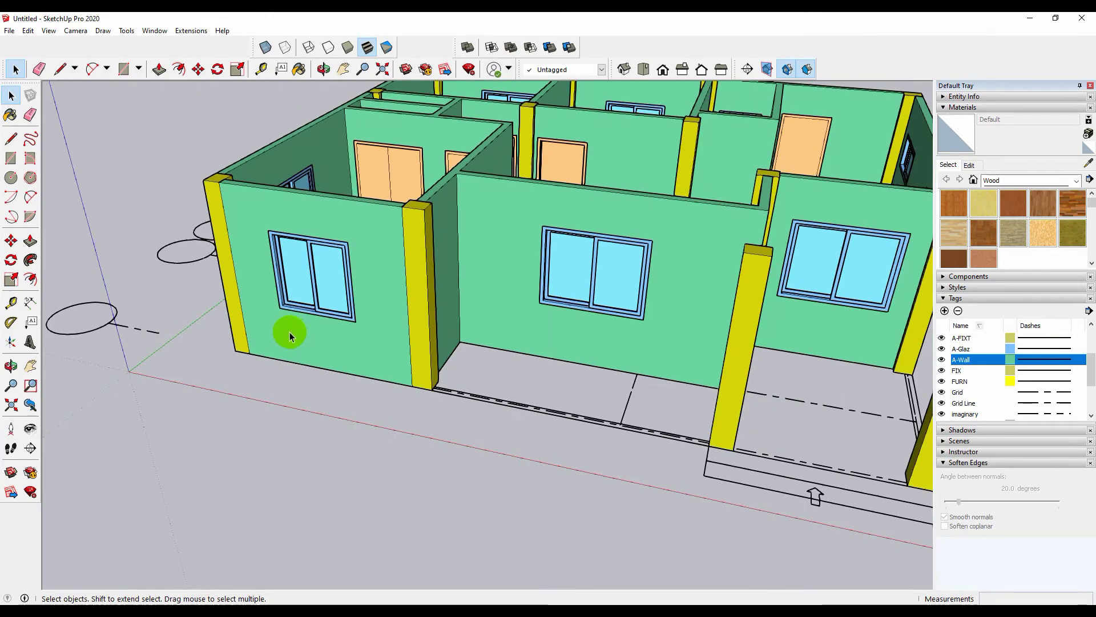
scroll(286, 331, down, 2)
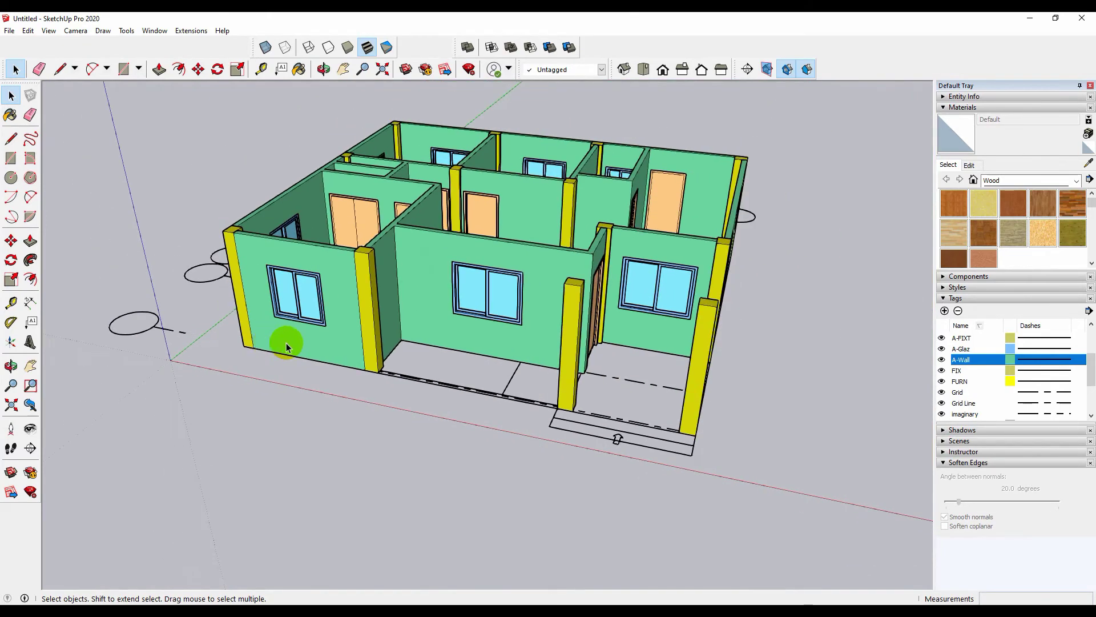
scroll(286, 344, down, 1)
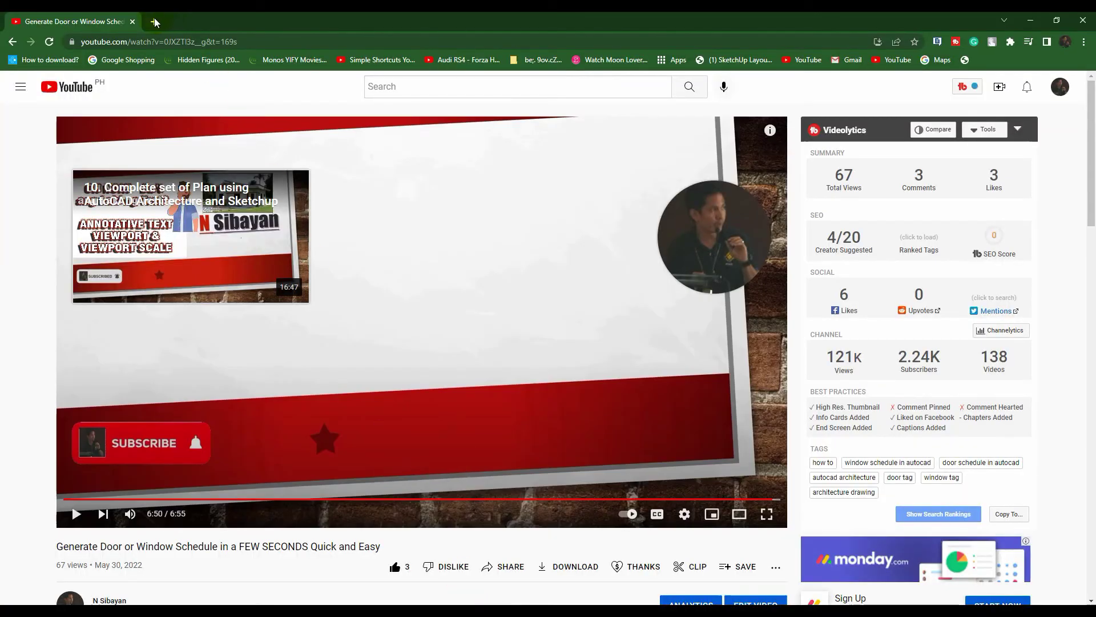
In a new Chrome tab, search '3dware' and open the 3D Warehouse website
click(155, 22)
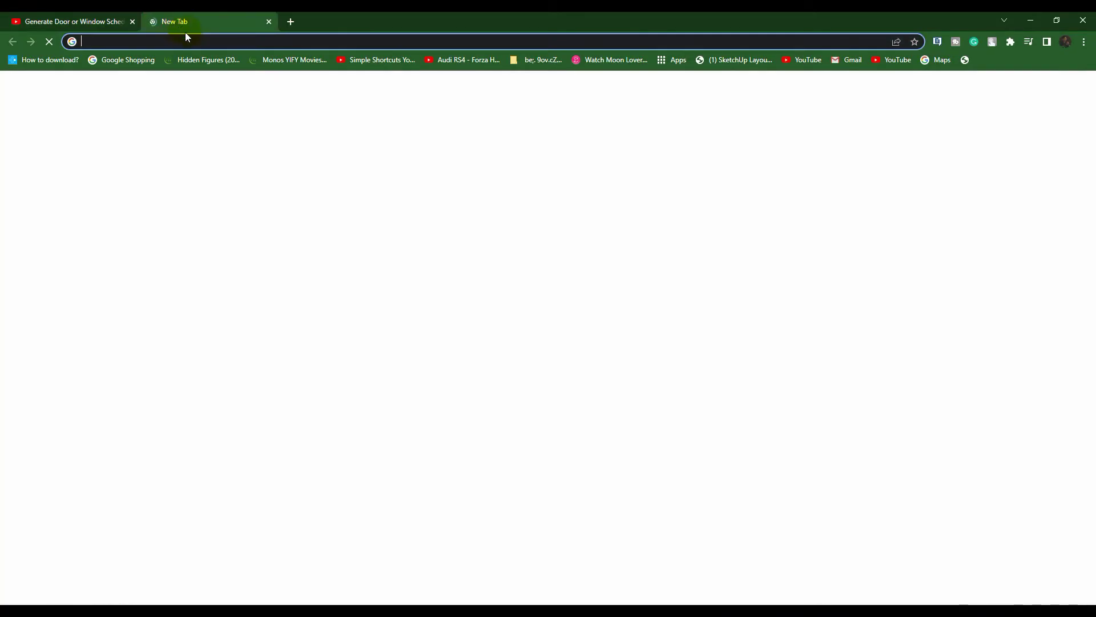
click(190, 43)
text(3d)
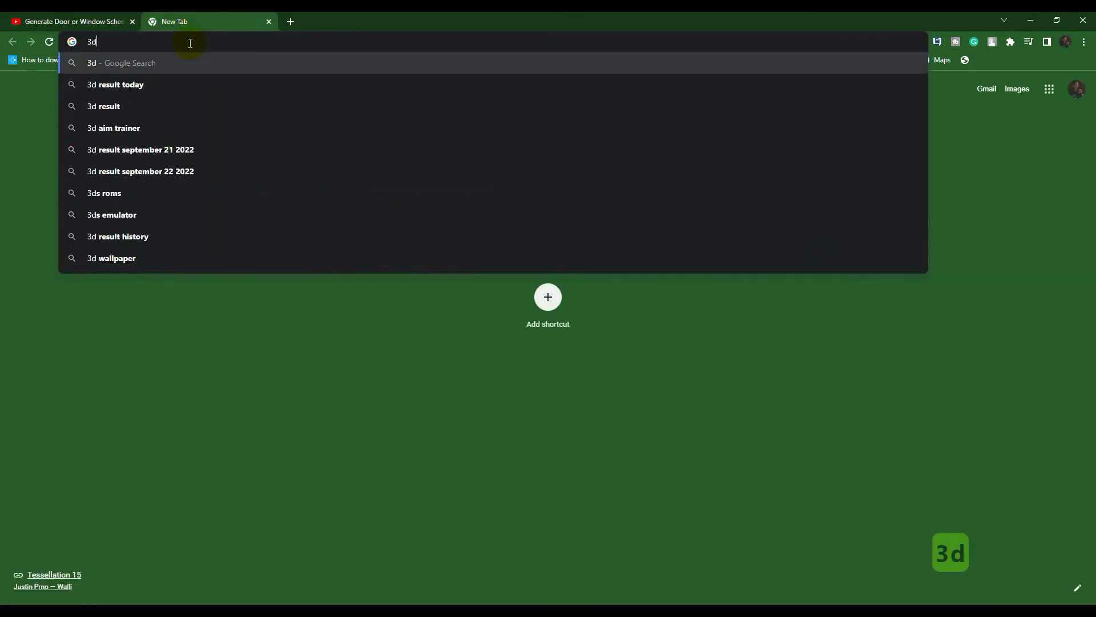
text(ware)
key(Return)
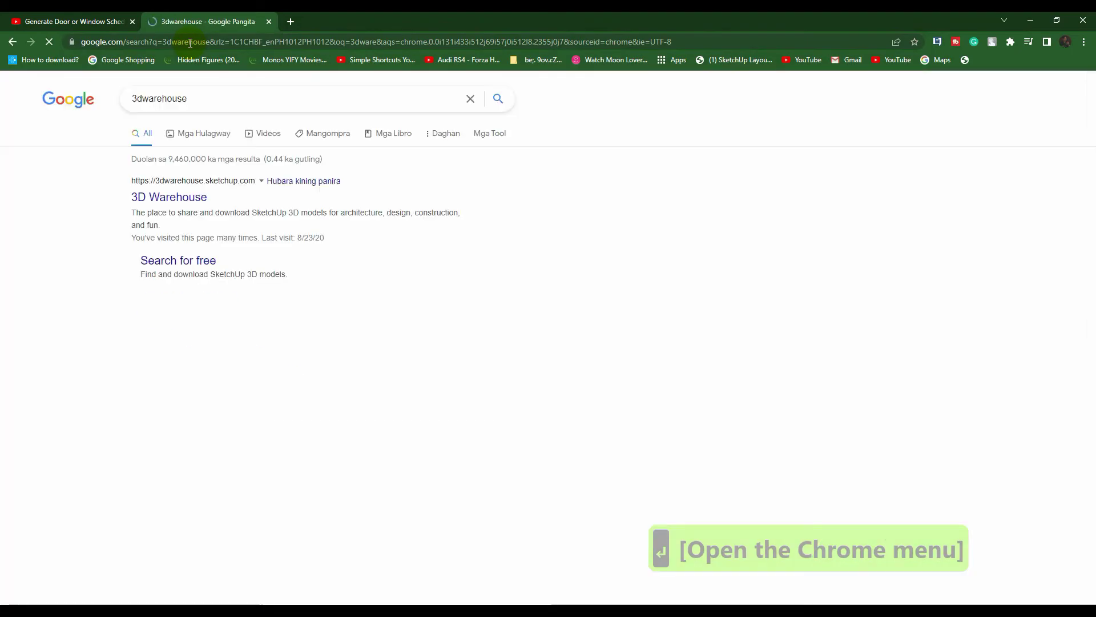
click(163, 196)
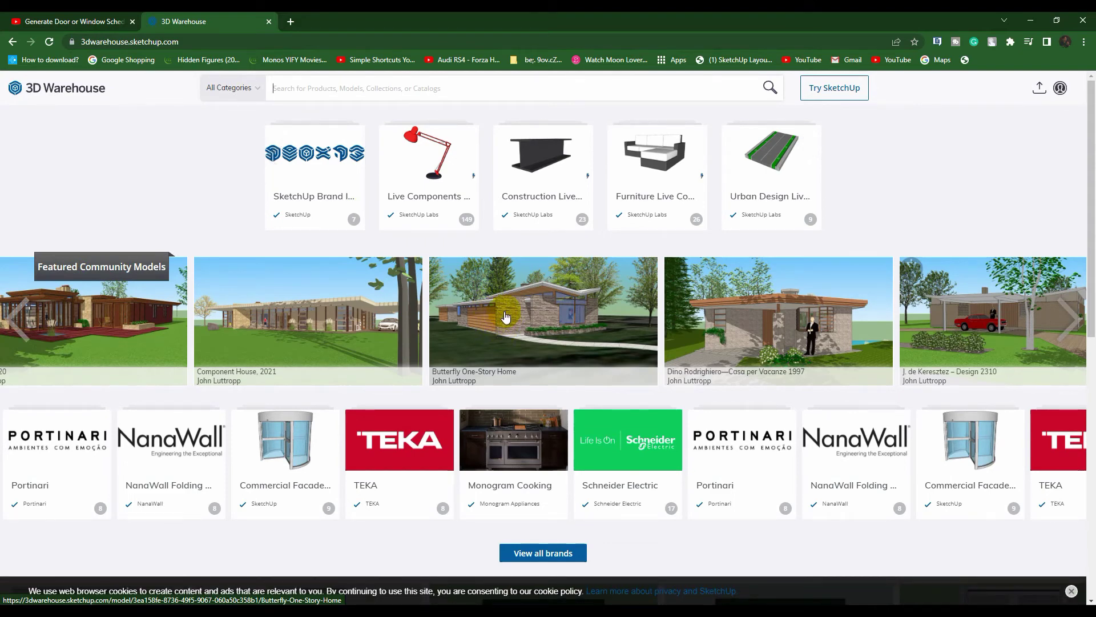
Scroll the 3D Warehouse home page, then search the site for 'door'
scroll(505, 309, down, 7)
scroll(505, 300, down, 2)
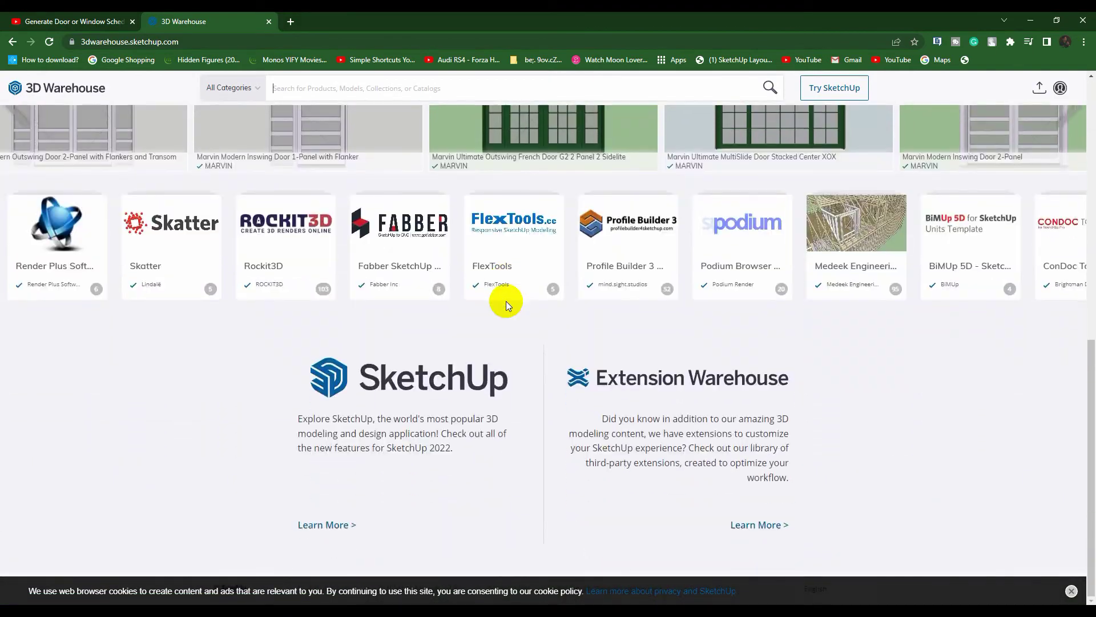
scroll(508, 303, up, 3)
scroll(508, 305, up, 2)
scroll(509, 307, down, 1)
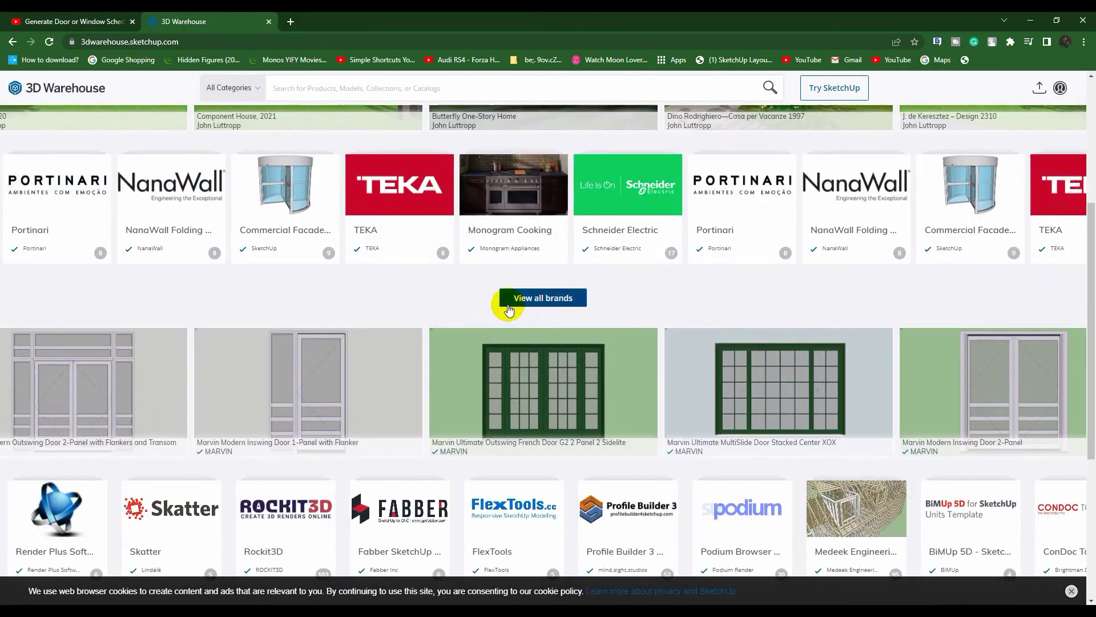
scroll(507, 345, up, 4)
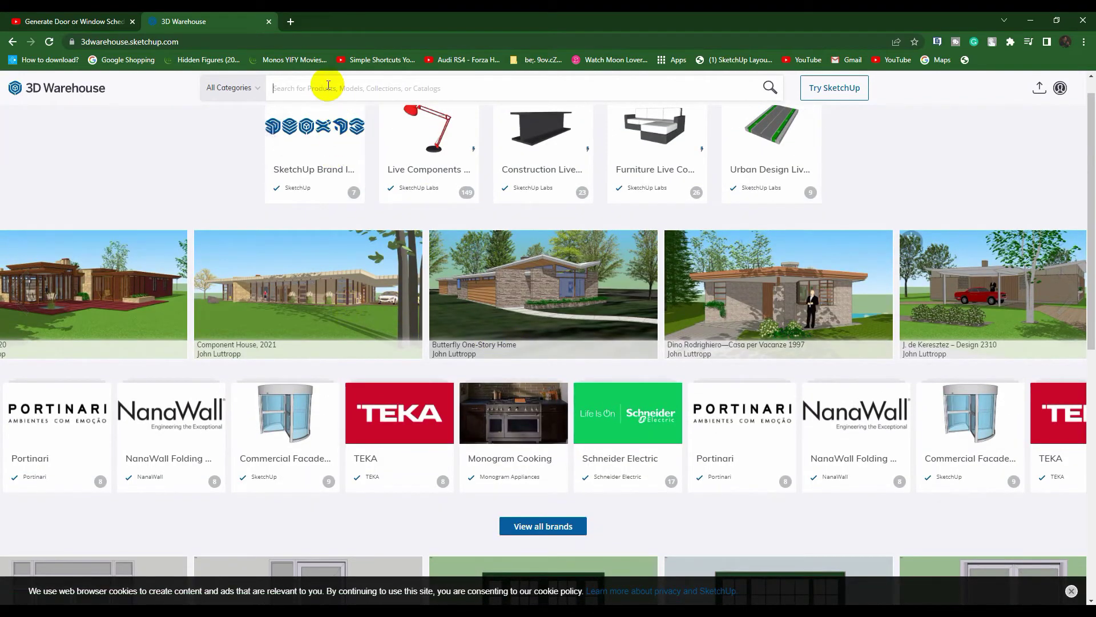
text(doo)
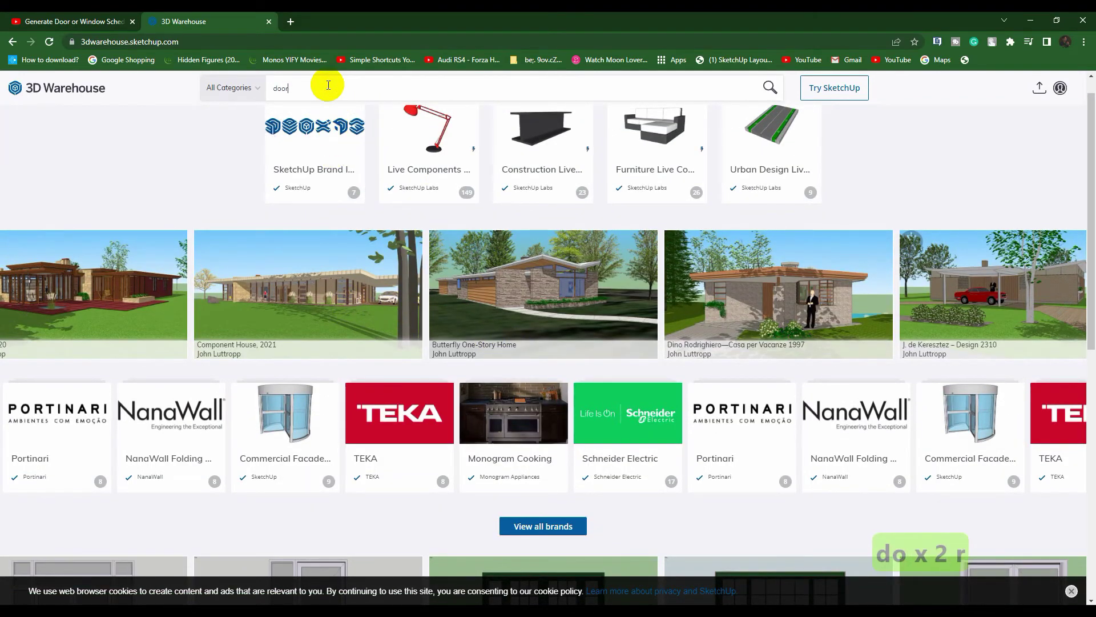
text(r)
key(Return)
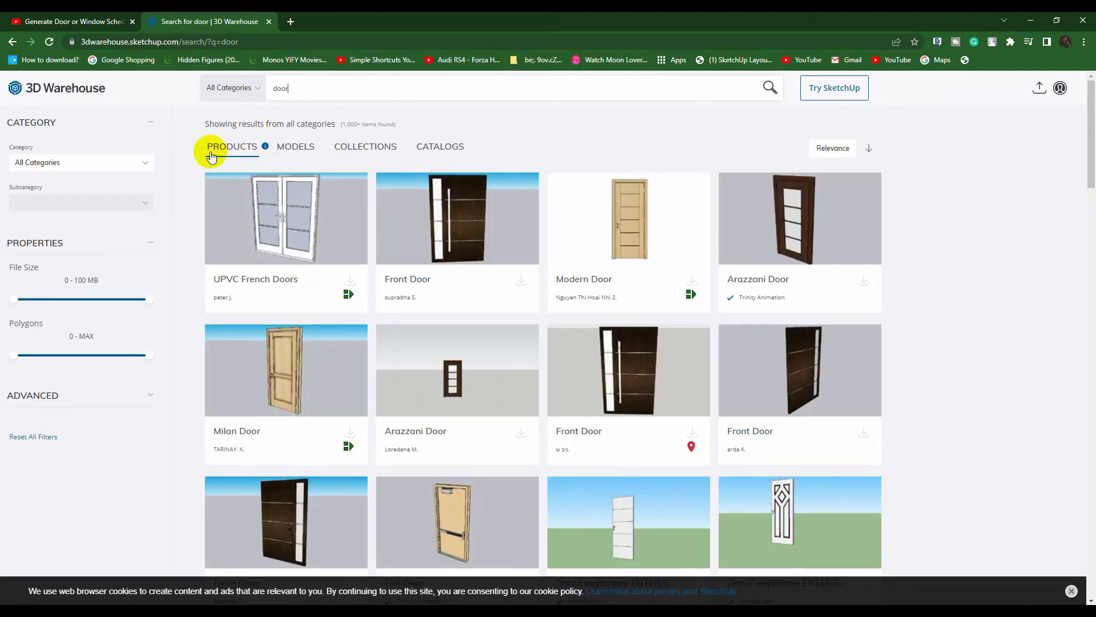
Switch the door results to the MODELS tab and scroll down and back through them
click(296, 149)
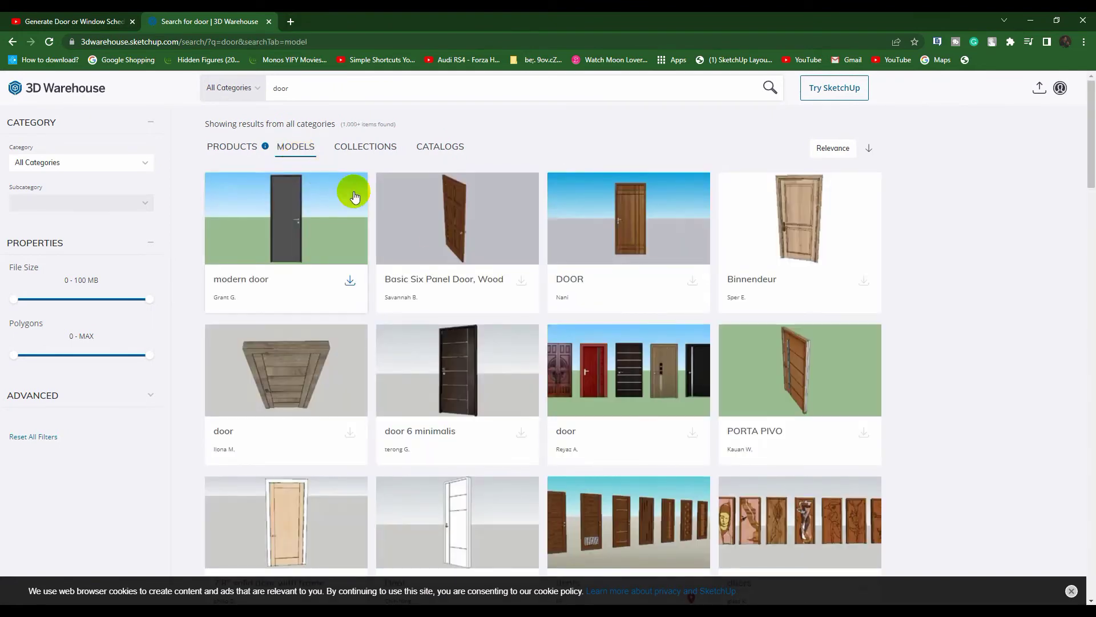
scroll(482, 284, down, 1)
scroll(482, 285, down, 5)
scroll(486, 290, down, 1)
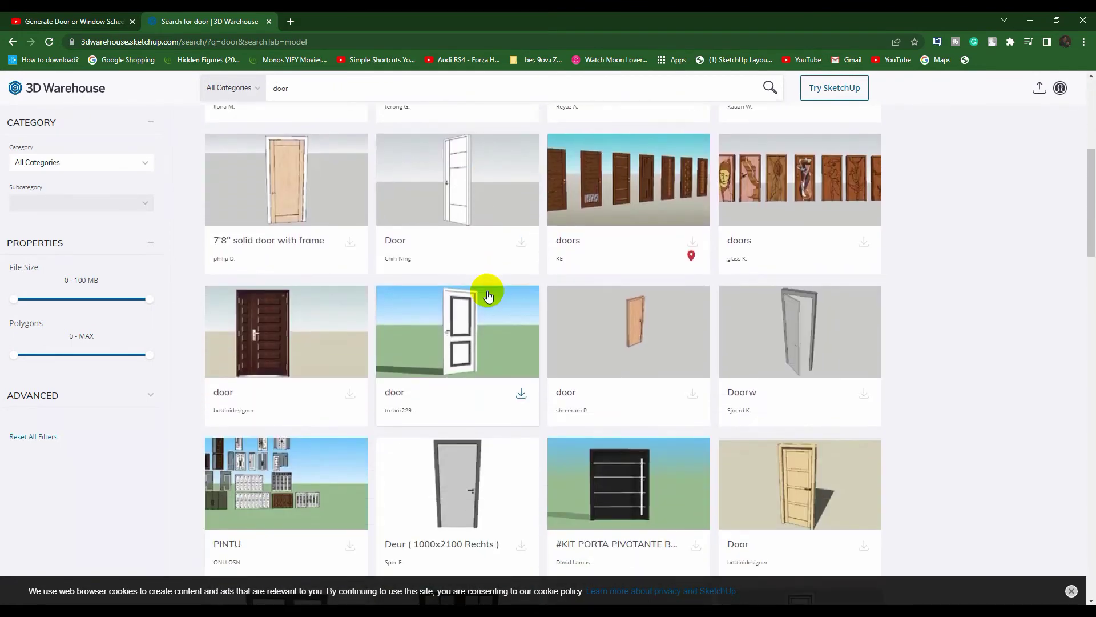
scroll(487, 290, down, 2)
scroll(488, 289, down, 2)
scroll(488, 289, down, 5)
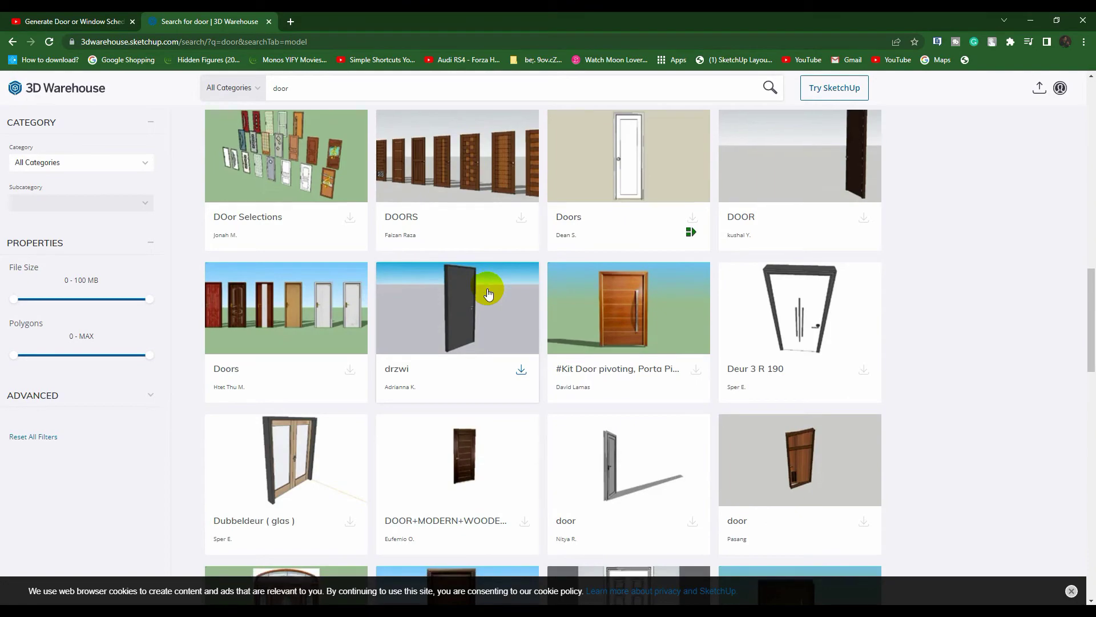
scroll(488, 289, down, 3)
scroll(488, 291, down, 4)
scroll(489, 292, down, 3)
scroll(488, 291, up, 5)
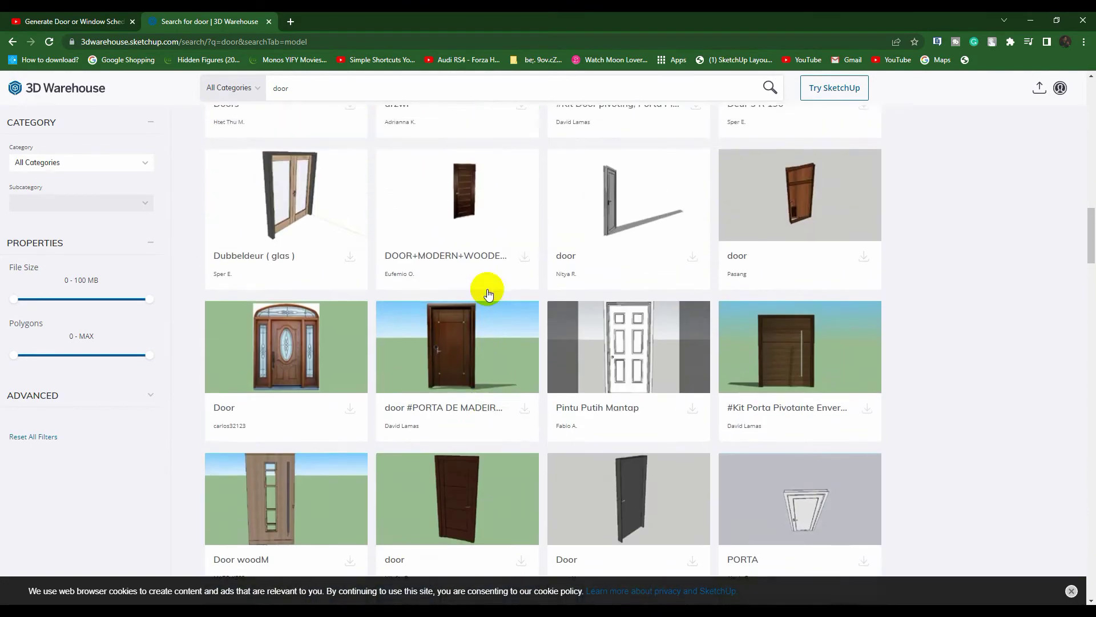
scroll(488, 291, up, 5)
scroll(488, 290, up, 5)
scroll(489, 290, up, 2)
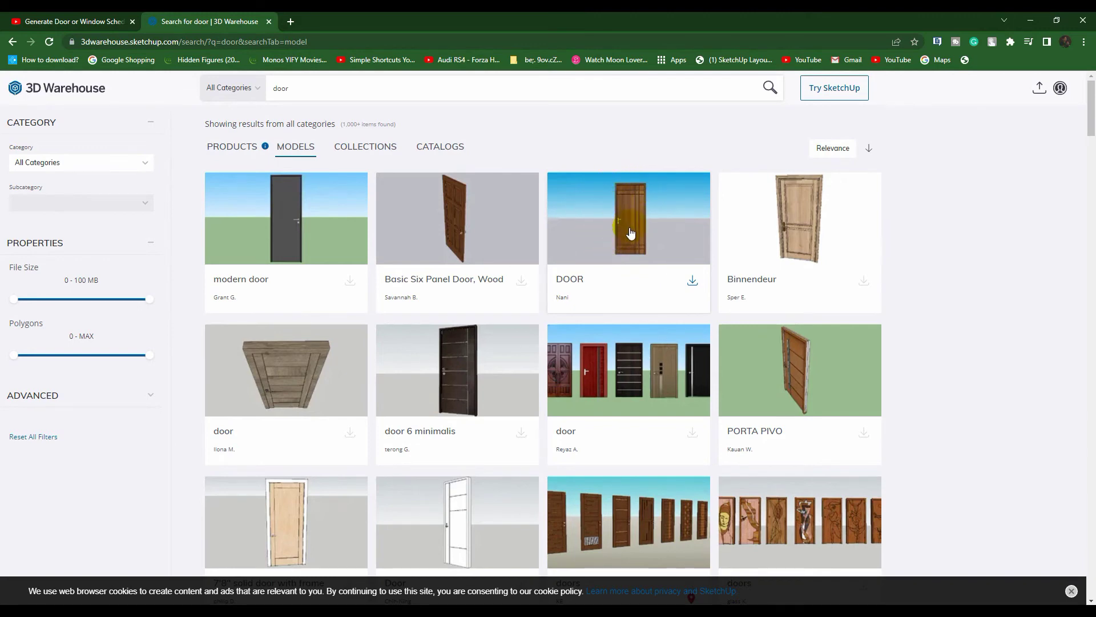
Click within the door model results and scroll through them again
click(625, 205)
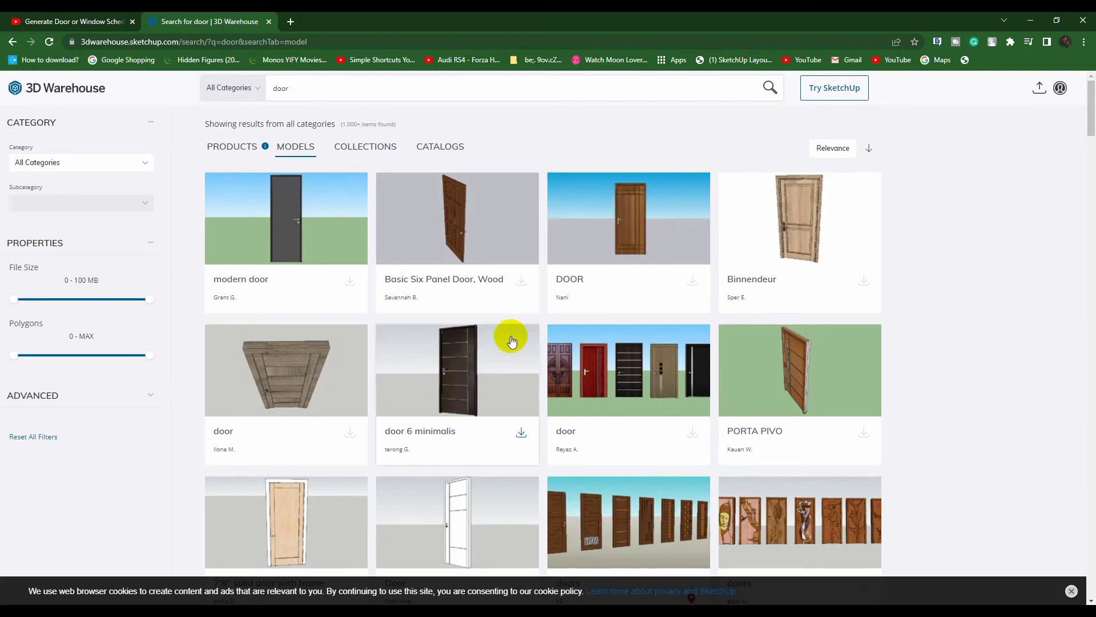
scroll(768, 280, down, 1)
scroll(768, 280, down, 7)
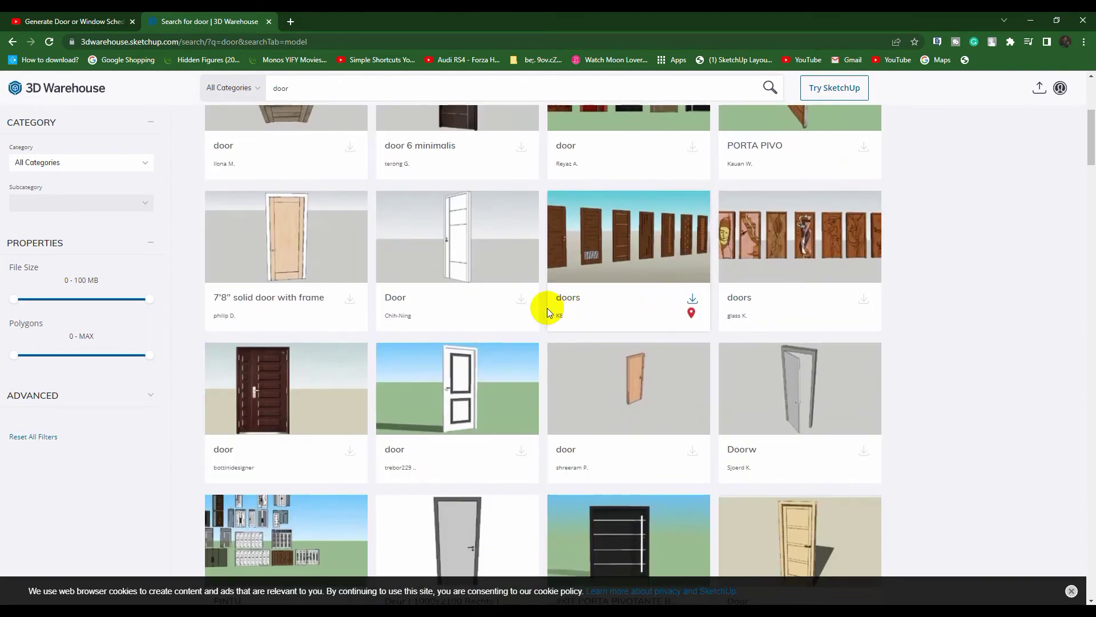
scroll(623, 283, up, 7)
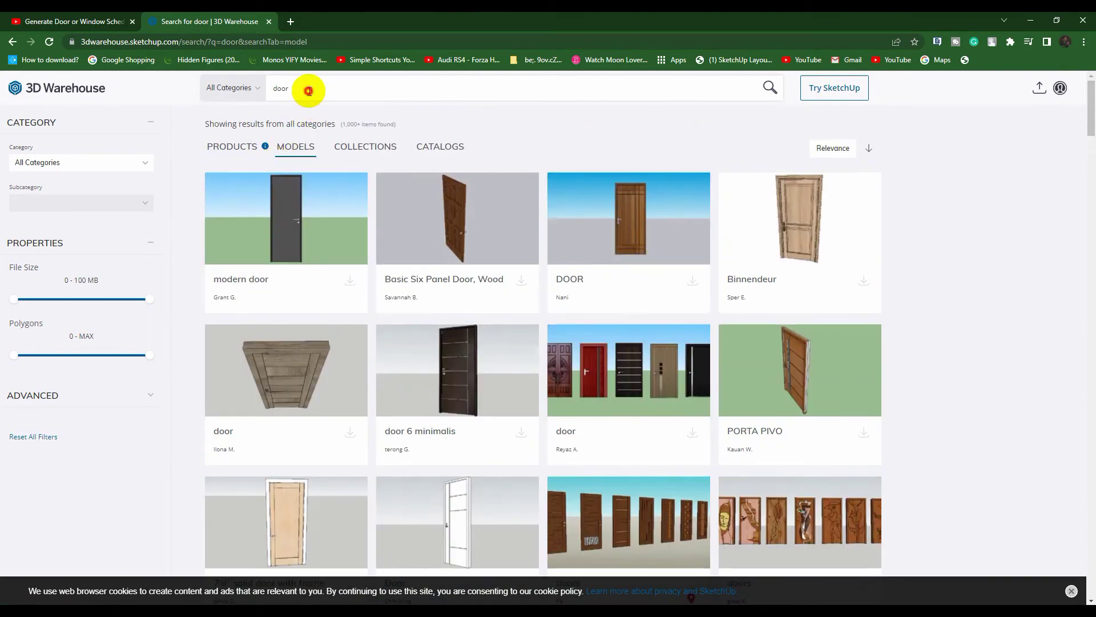
Replace the search text with 'office table' and search 3D Warehouse
drag(309, 89, 232, 91)
text(off)
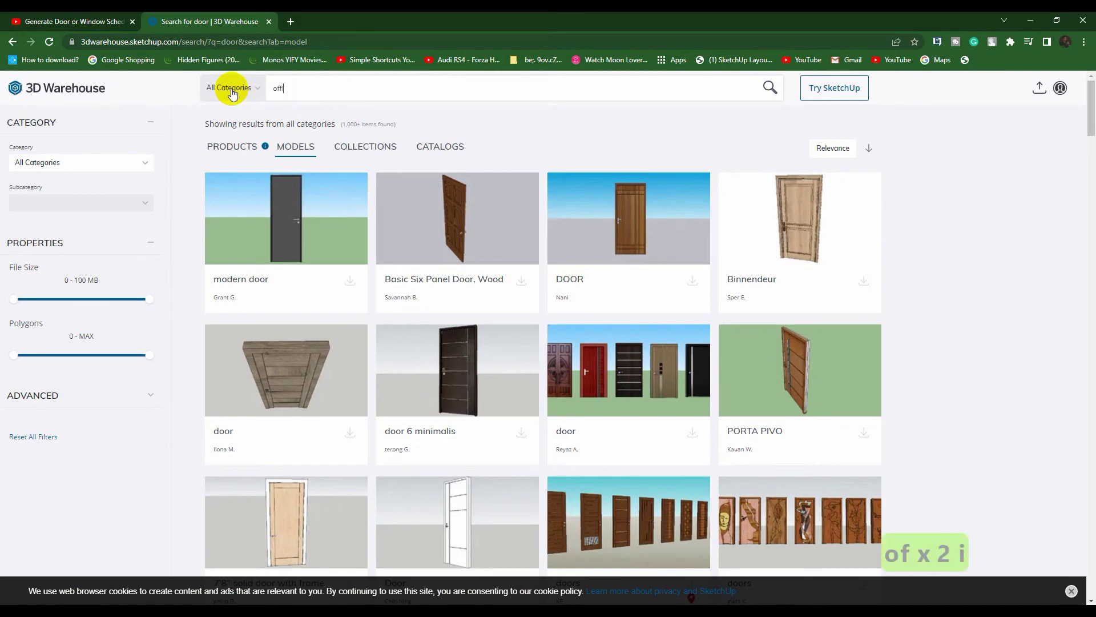
text(ice table)
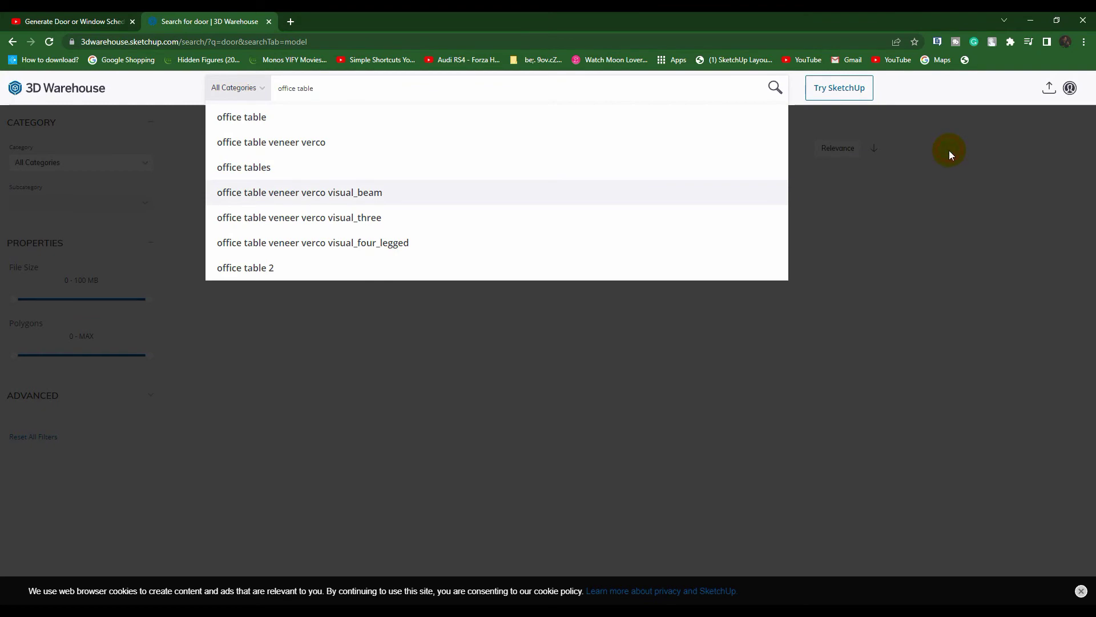
key(Return)
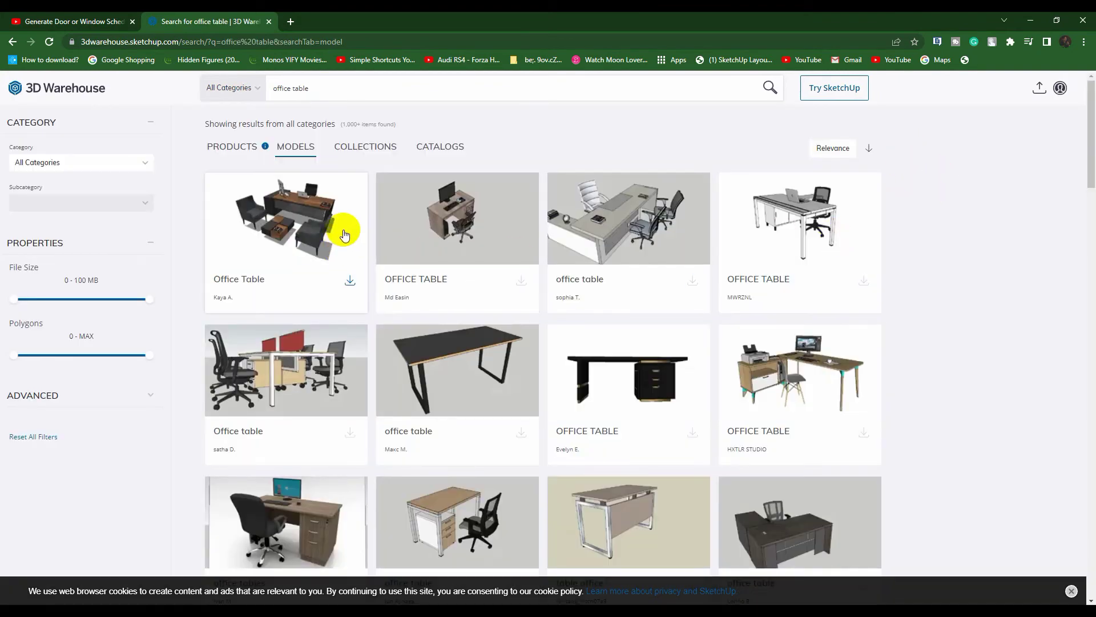
scroll(377, 265, down, 3)
scroll(365, 240, up, 3)
Change the search to 'cars' and scroll through the car model results
triple_click(276, 88)
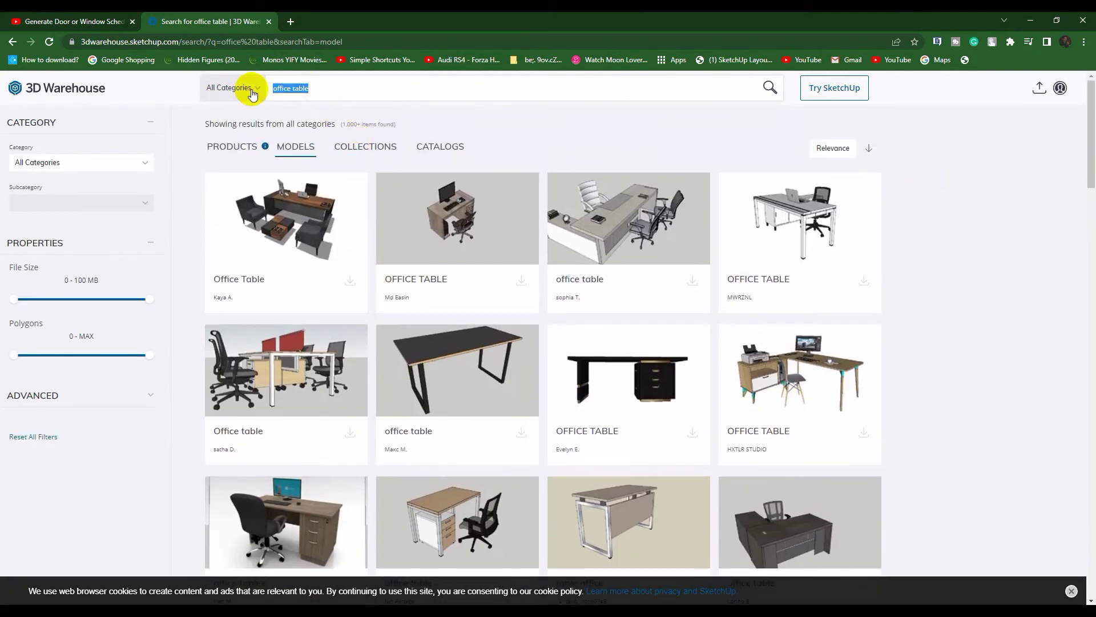
text(cars)
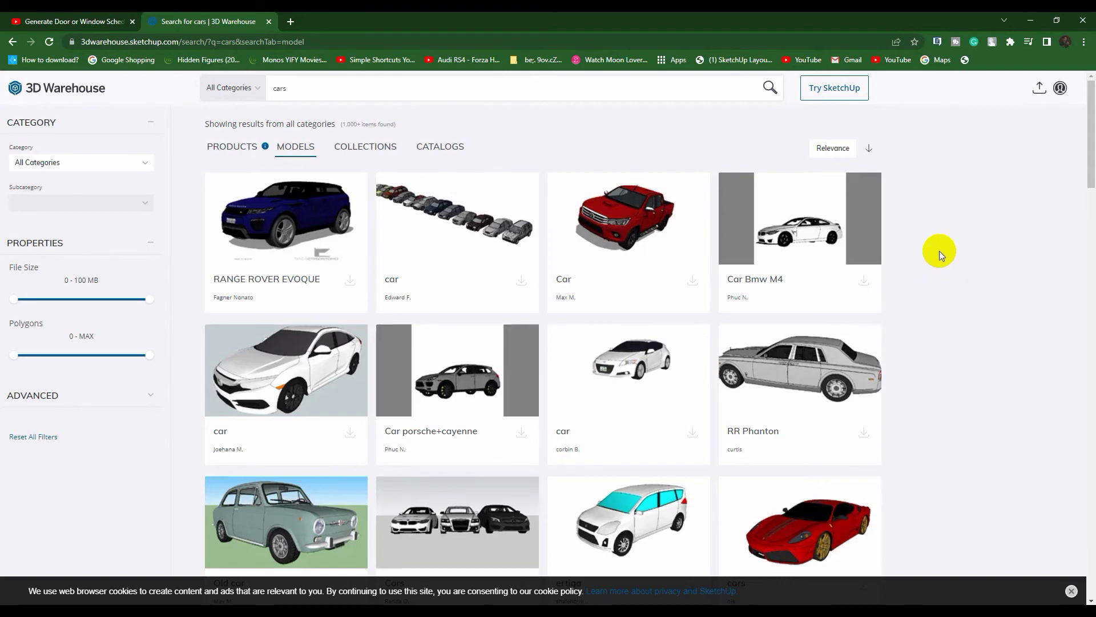
scroll(939, 251, down, 3)
scroll(940, 252, up, 3)
scroll(921, 260, down, 8)
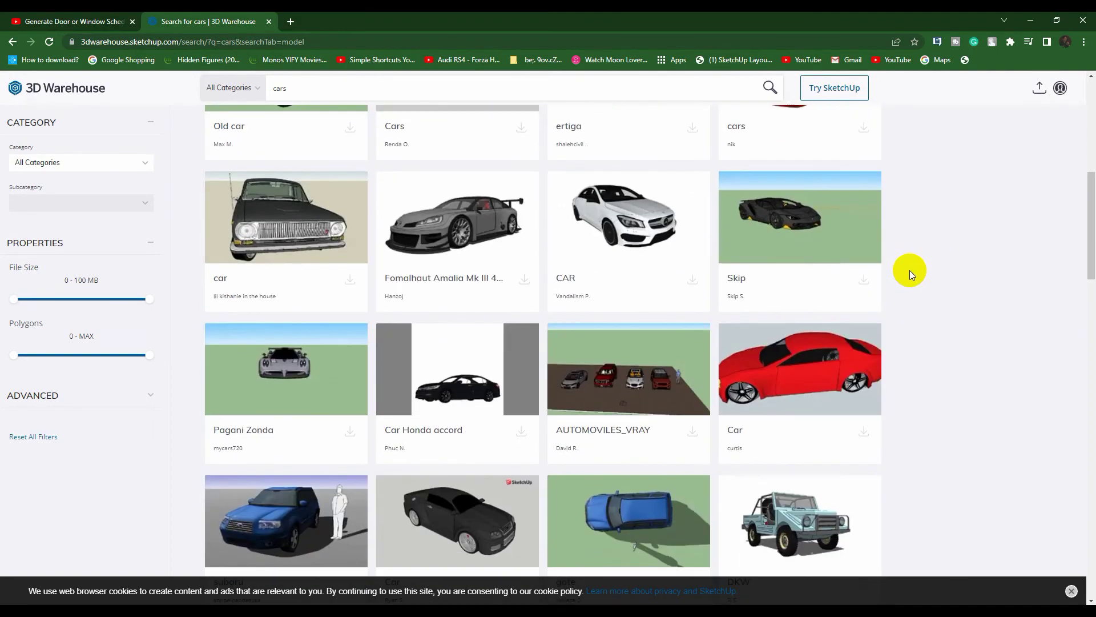
scroll(913, 266, down, 3)
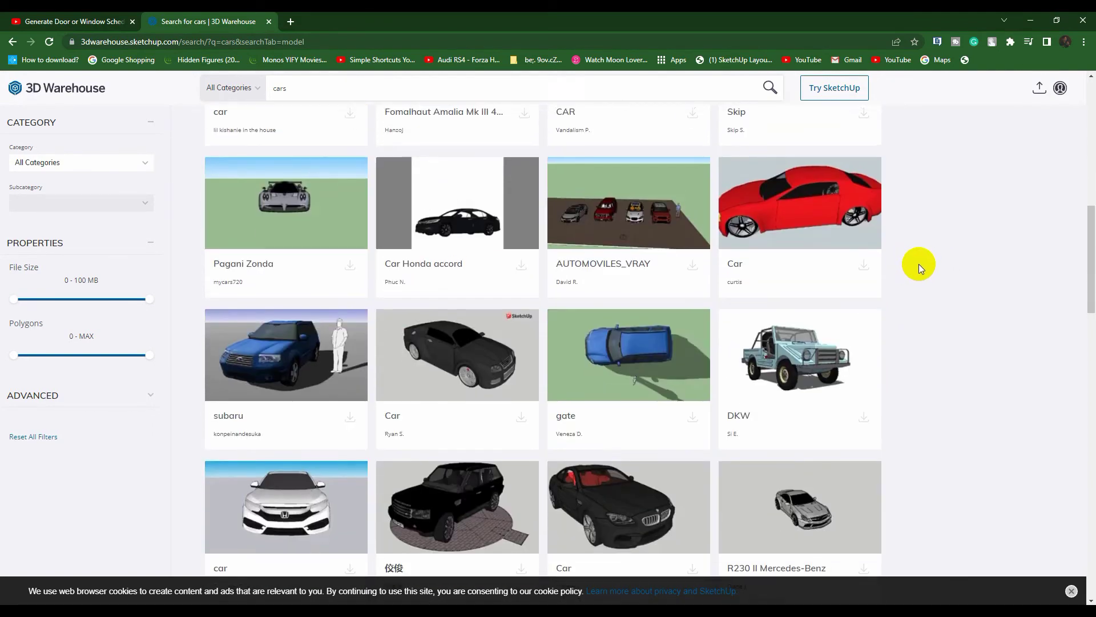
scroll(920, 264, up, 7)
scroll(914, 262, up, 4)
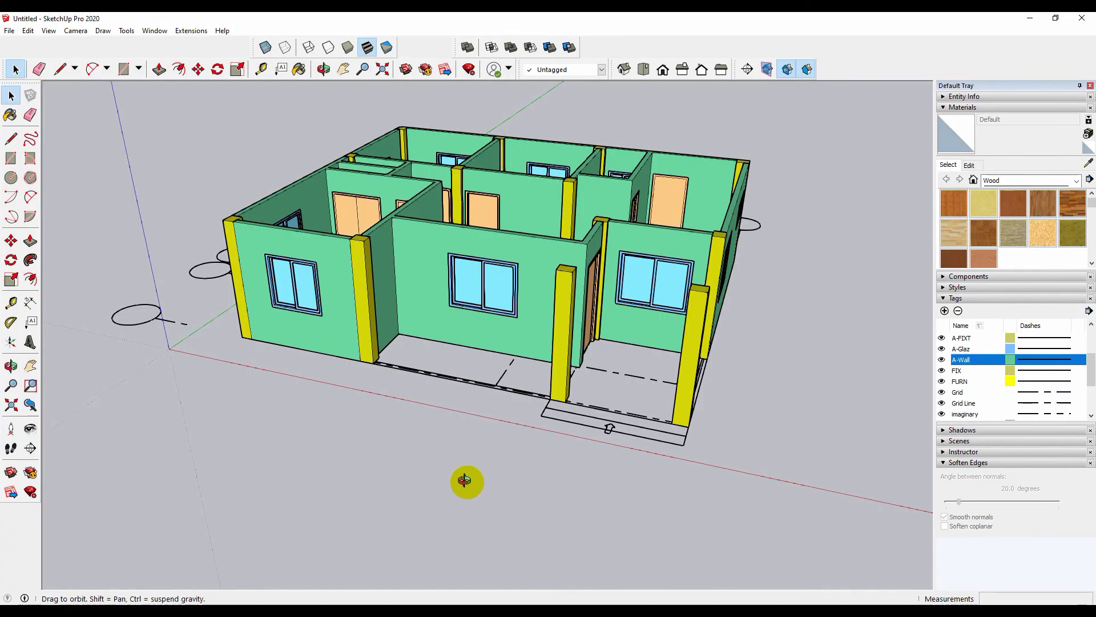
Back in SketchUp, orbit and zoom the imported house slightly
middle_drag(465, 477, 413, 468)
scroll(408, 451, down, 2)
scroll(407, 444, down, 1)
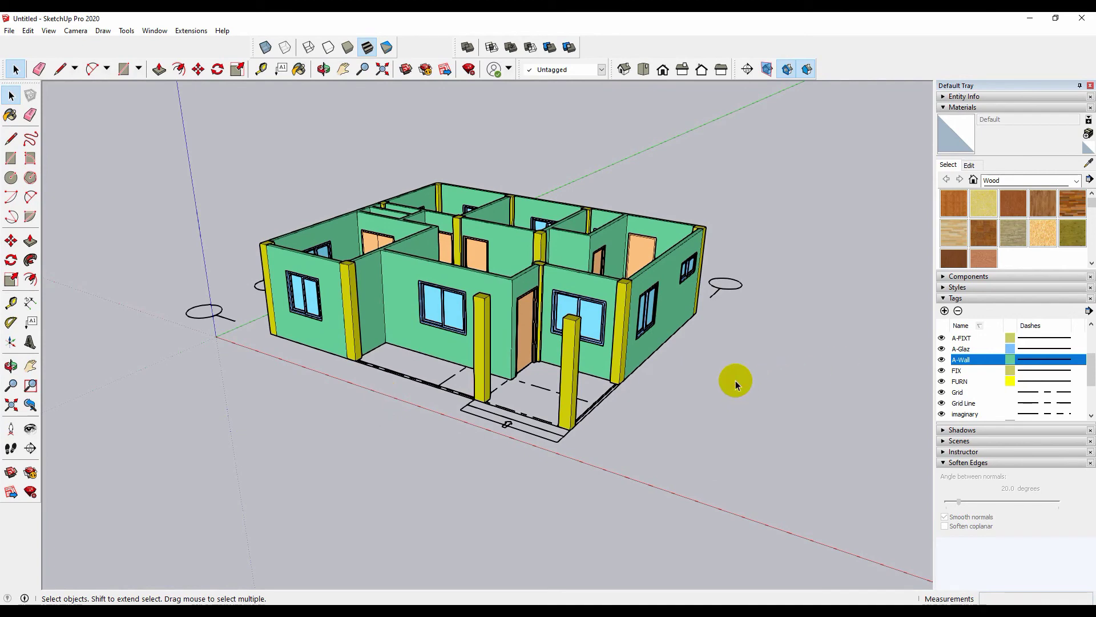
scroll(595, 444, down, 1)
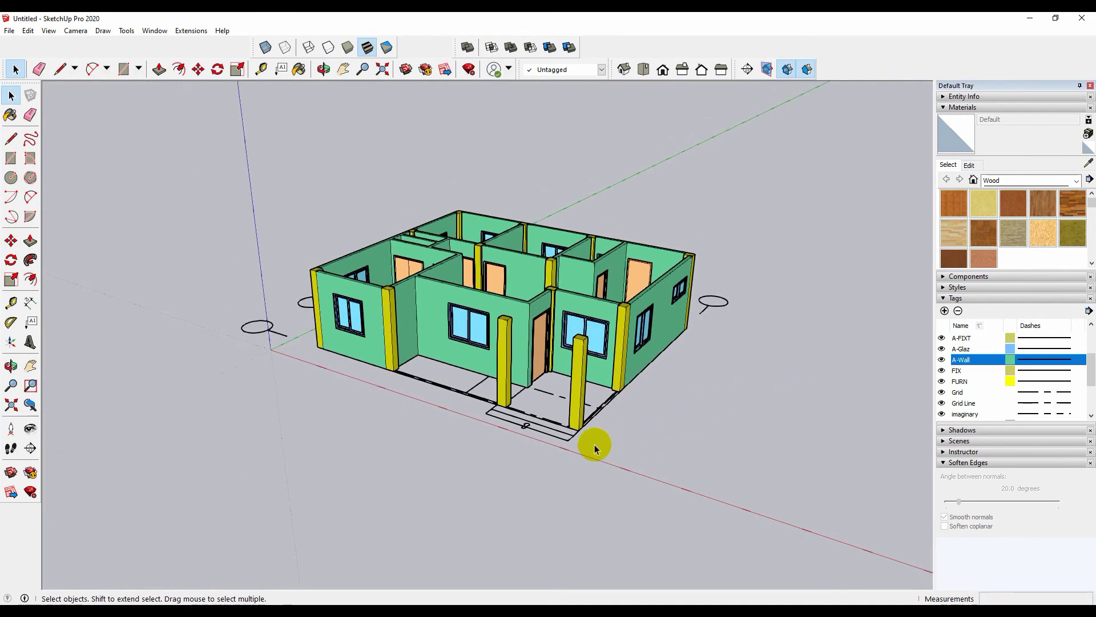
scroll(683, 402, up, 2)
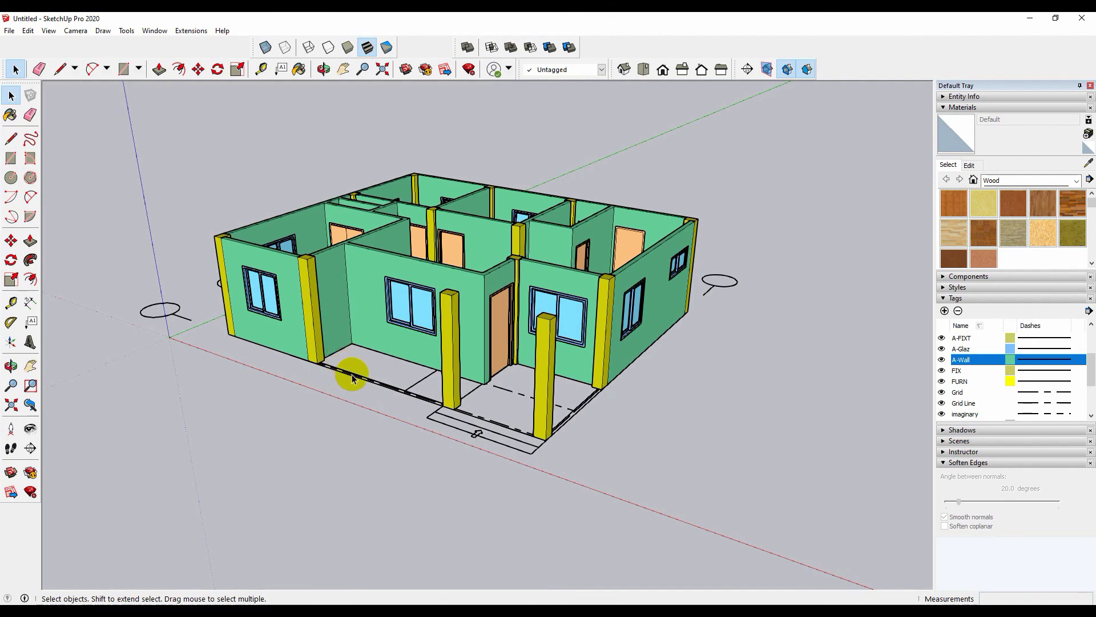
middle_drag(355, 373, 368, 398)
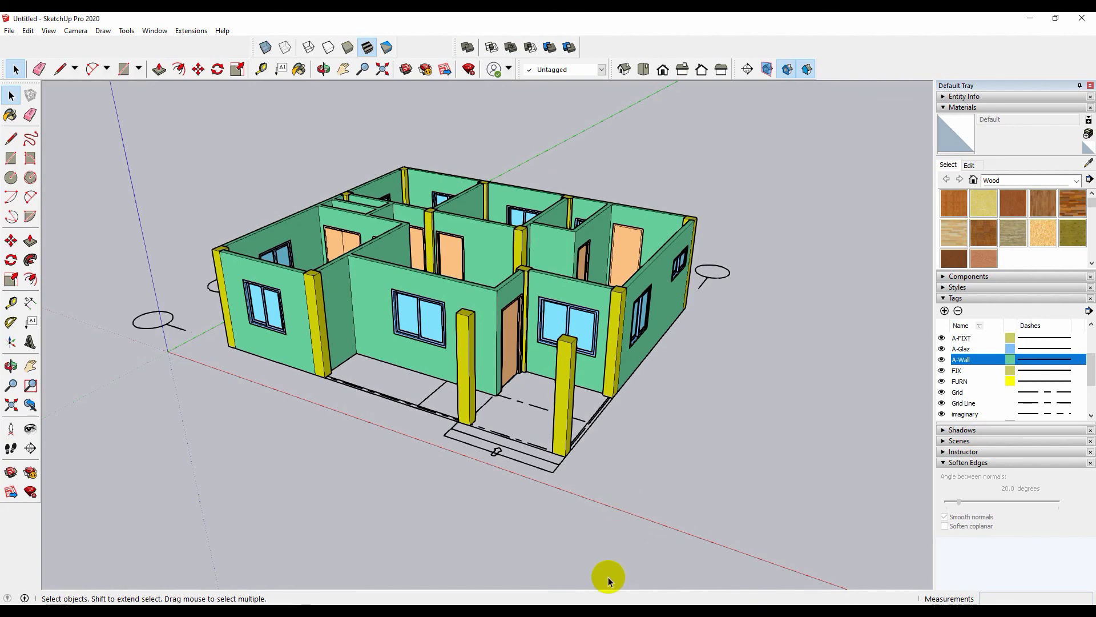
Bring up Bandicam from the taskbar and stop the recording
click(149, 609)
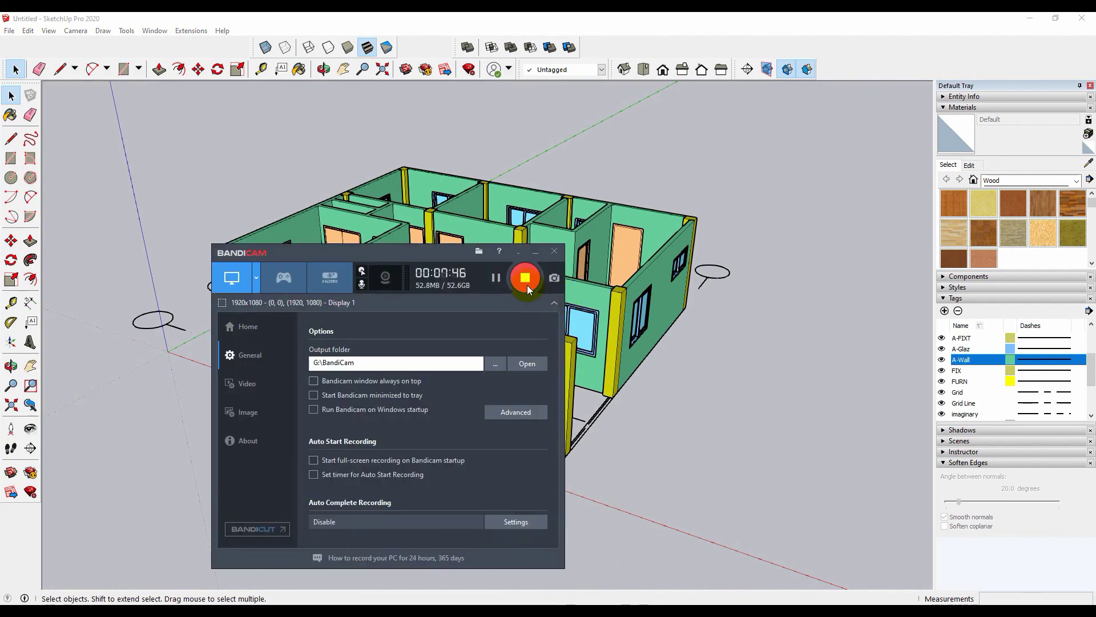
click(526, 278)
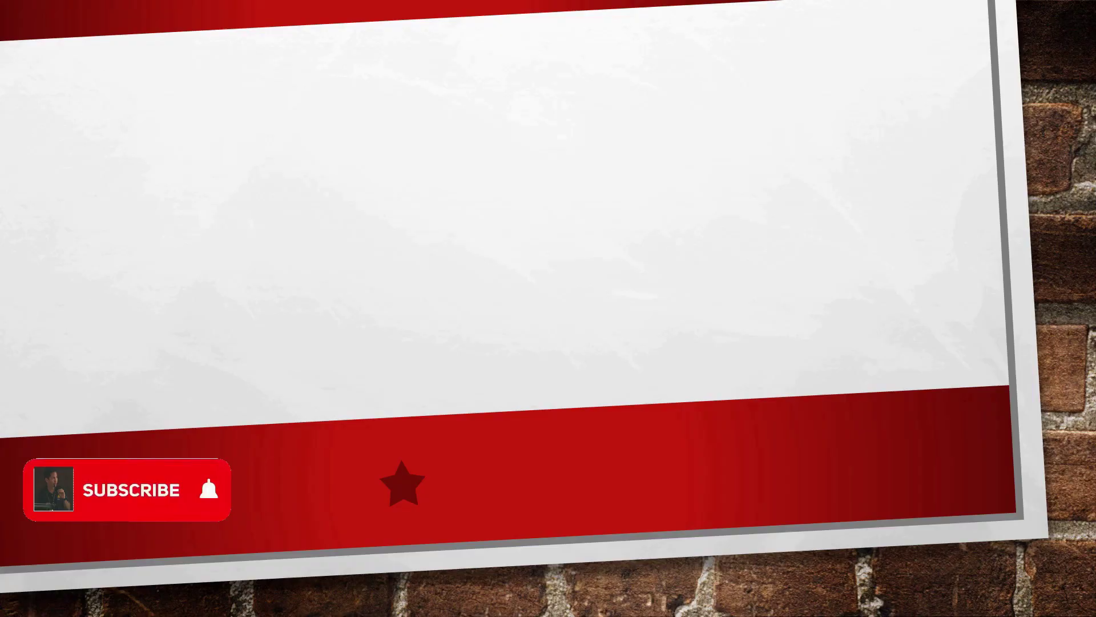